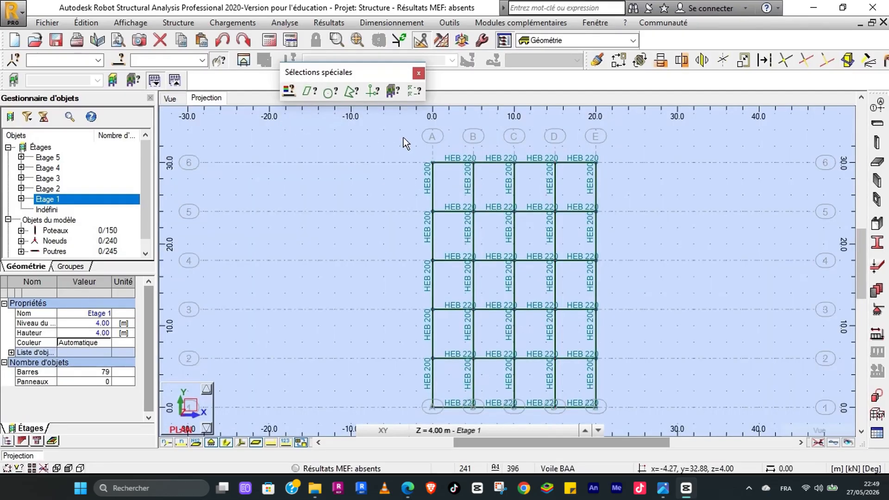
Step: Select the Etage 1 members between gridlines 5 and 6 with a polygon around that row of bays, and clear the selection
{"action": "left_click", "coordinate": [403, 137]}
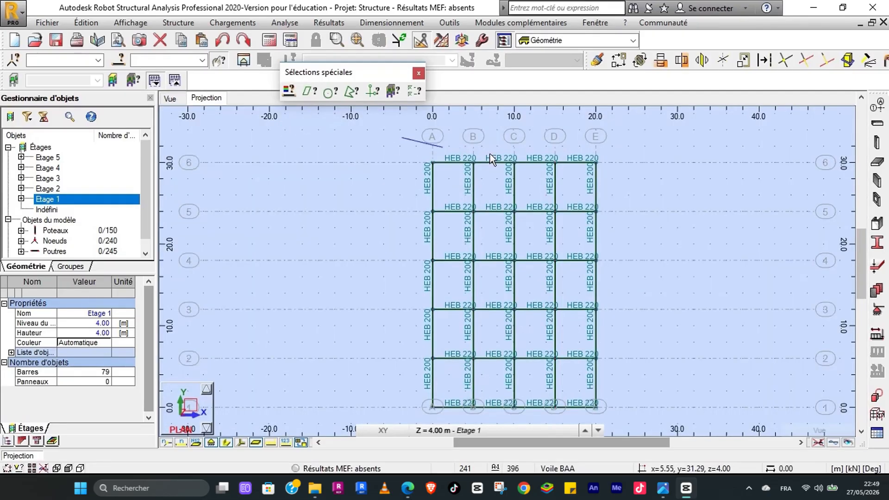
{"action": "left_click", "coordinate": [641, 147]}
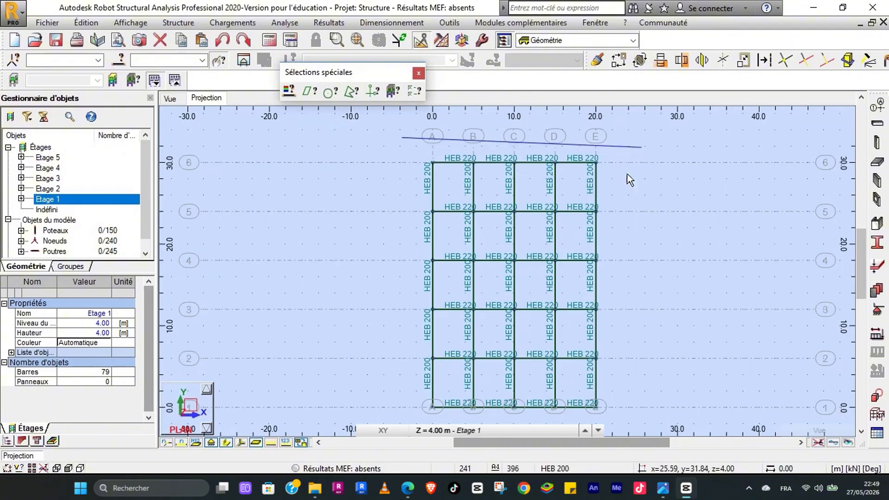
{"action": "left_click", "coordinate": [620, 250]}
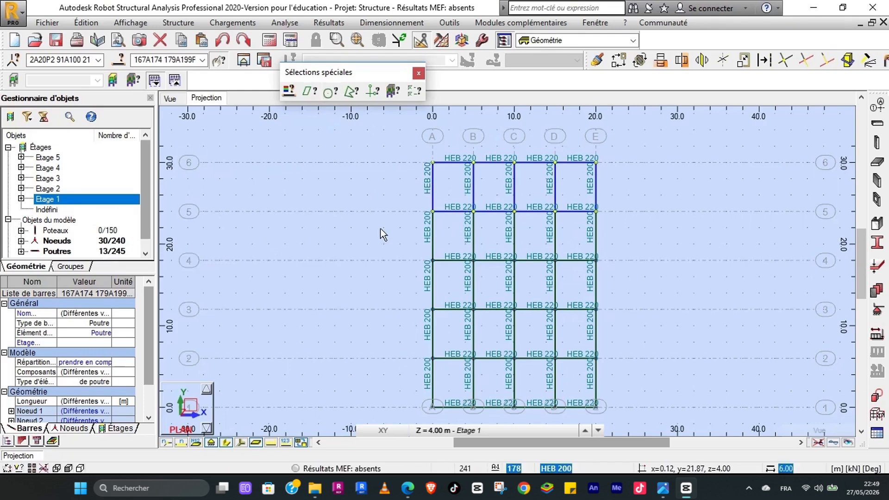
{"action": "left_click", "coordinate": [354, 229]}
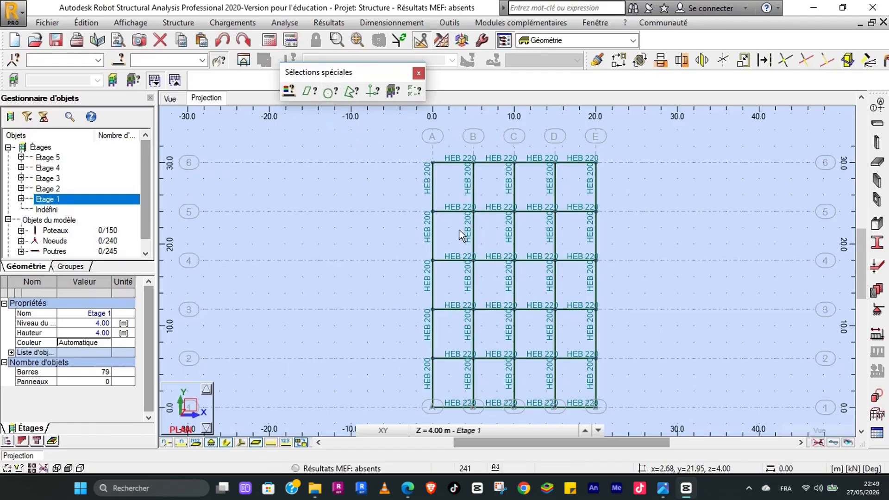
Step: Select the members around the bay between gridlines A–B and 4–5 with a crossing selection, and clear the selection
{"action": "left_click_drag", "start_coordinate": [448, 225], "coordinate": [499, 256]}
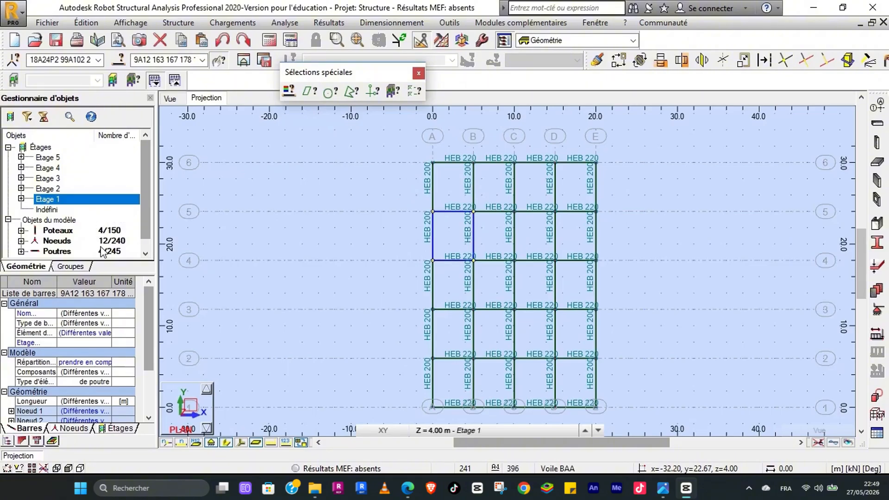
{"action": "left_click", "coordinate": [375, 171]}
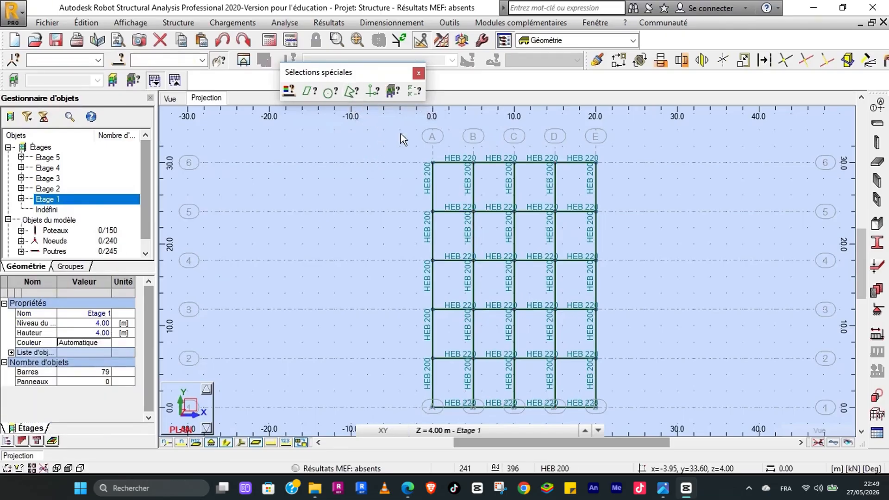
Step: Draw a closed irregular polygon across the bays between gridlines 4 and 6 to select objects, and clear the selection
{"action": "left_click", "coordinate": [405, 146]}
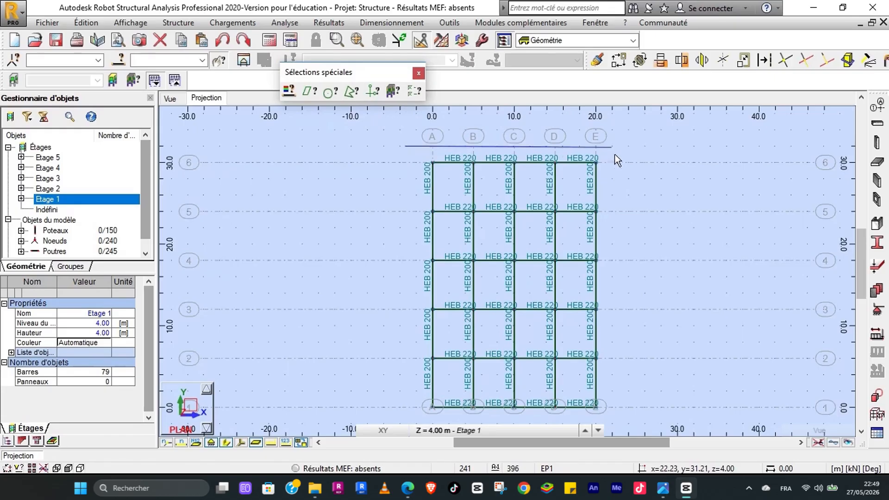
{"action": "left_click", "coordinate": [634, 188]}
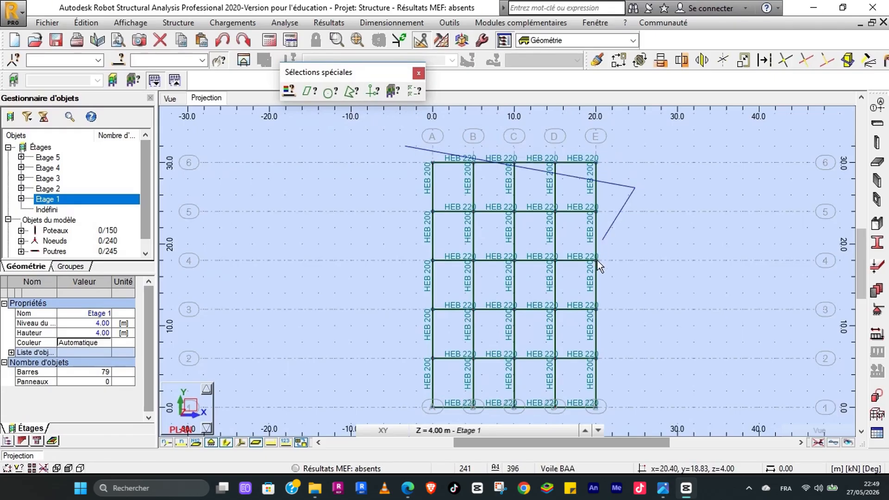
{"action": "left_click", "coordinate": [579, 284]}
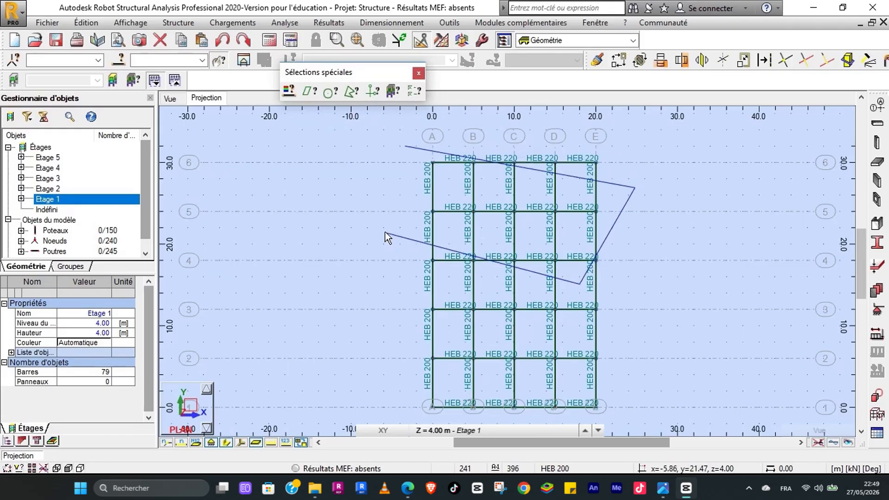
{"action": "left_click", "coordinate": [446, 186]}
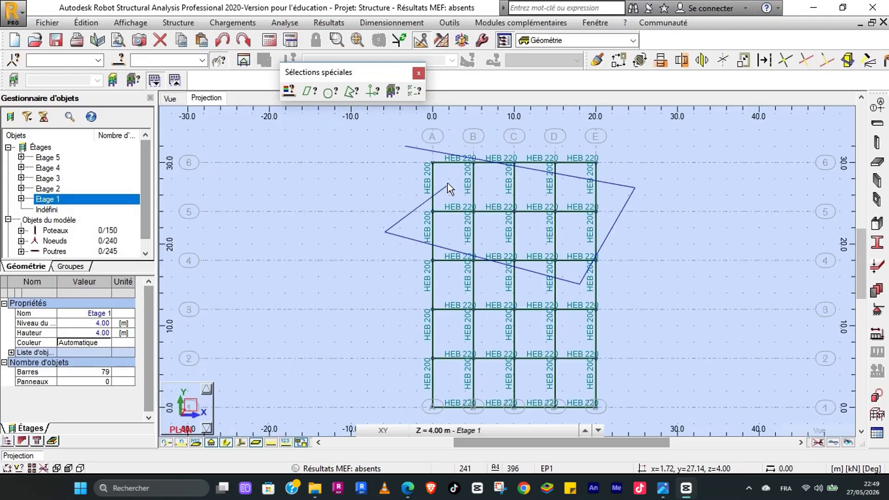
{"action": "left_click", "coordinate": [406, 146]}
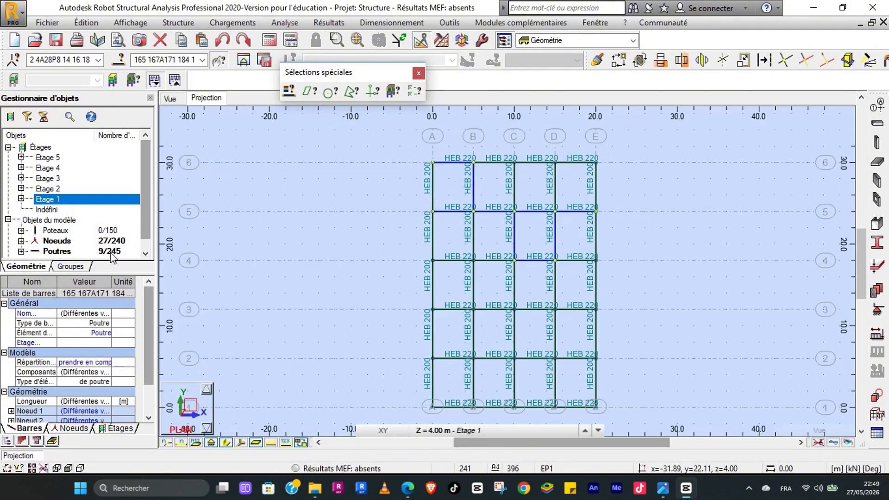
{"action": "left_click", "coordinate": [343, 193]}
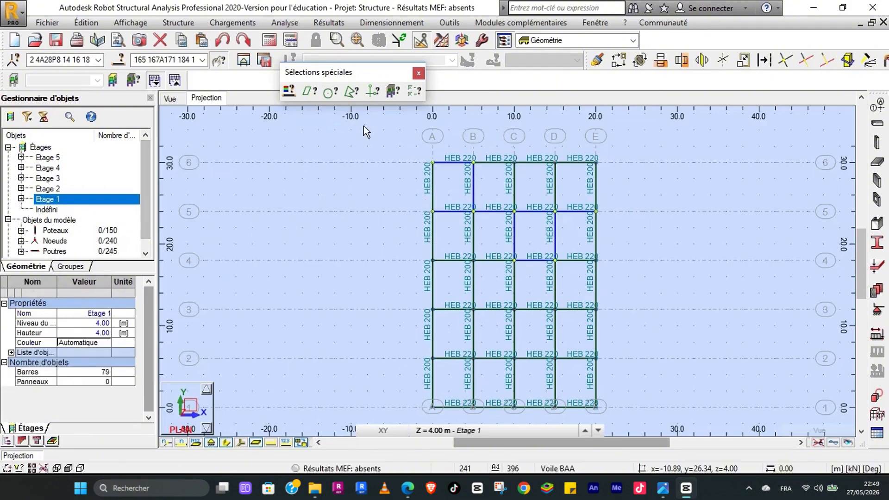
Step: Start a selection by construction lines and use the Cartesian construction lines as its axes
{"action": "left_click", "coordinate": [373, 93]}
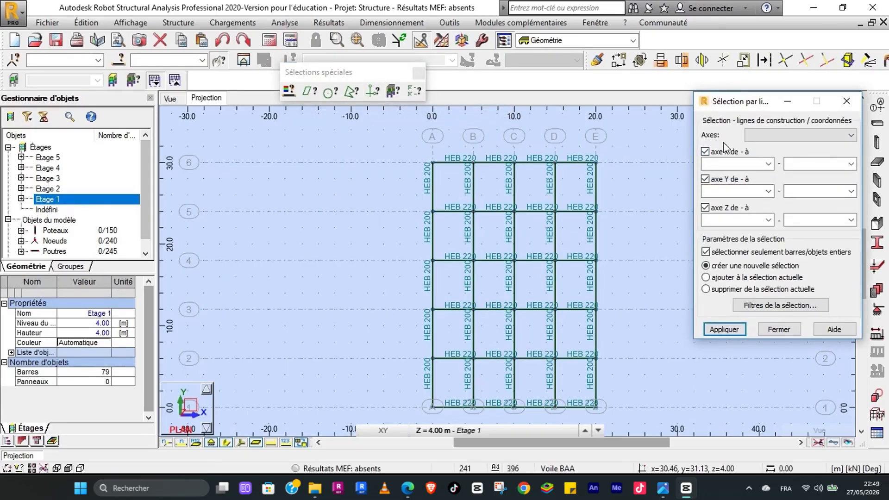
{"action": "left_click", "coordinate": [768, 165]}
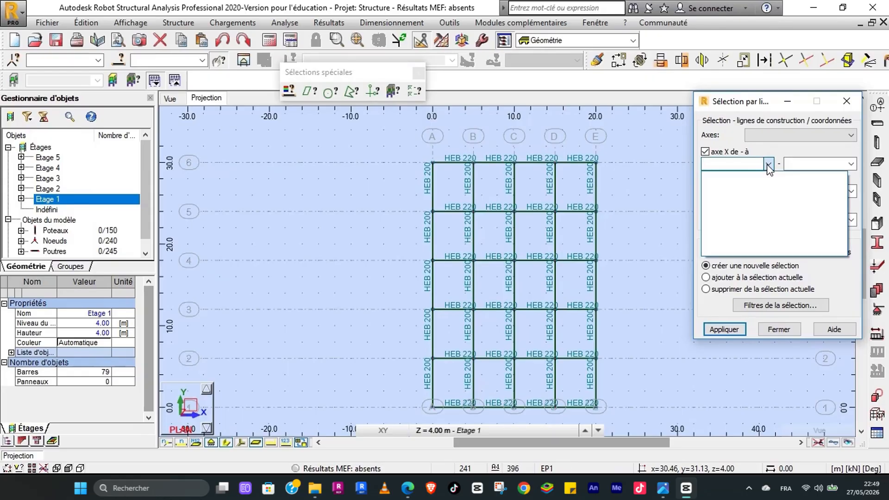
{"action": "left_click", "coordinate": [768, 164]}
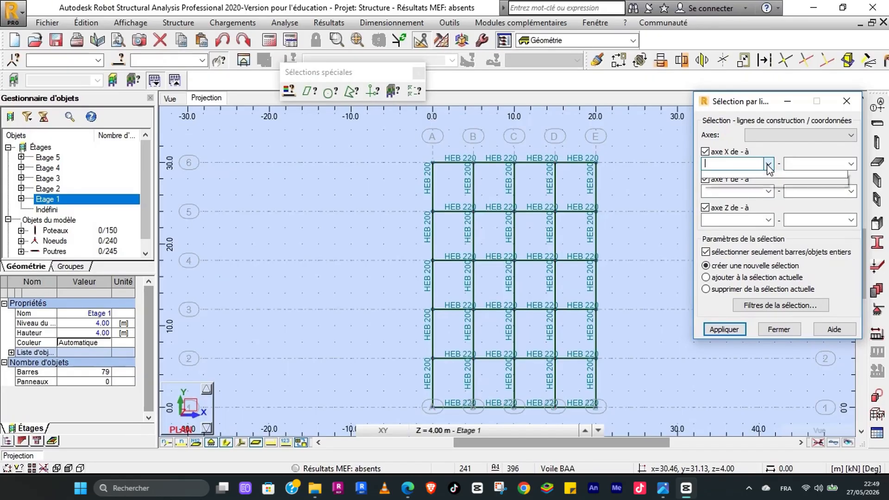
{"action": "left_click", "coordinate": [789, 134]}
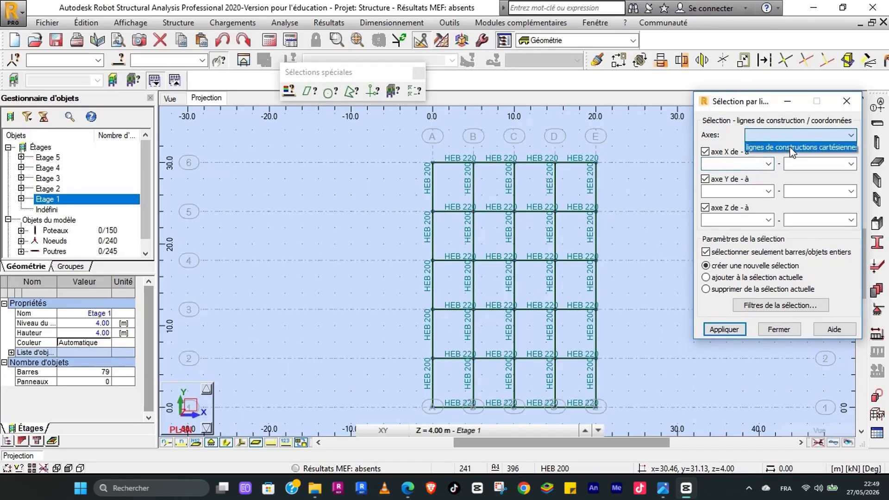
{"action": "left_click", "coordinate": [796, 148]}
Step: Select the objects lying between X 0.00 (line A) and X 5.00 (line B) as a new selection
{"action": "left_click", "coordinate": [769, 164]}
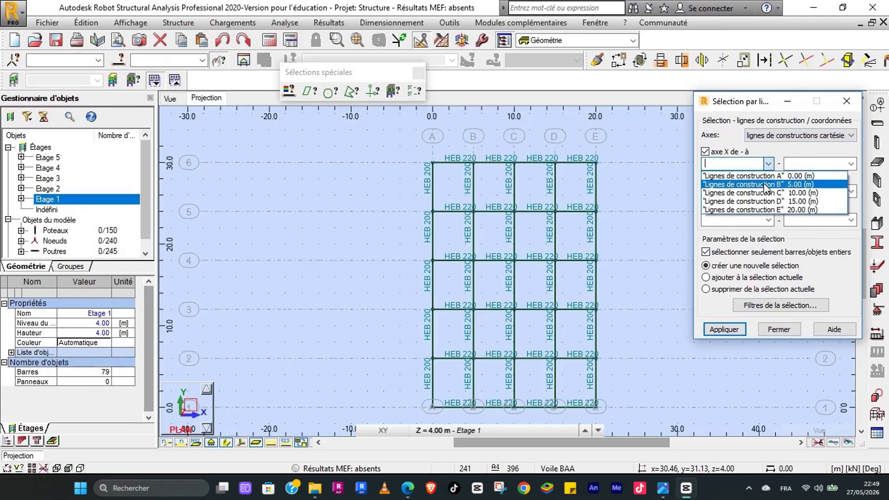
{"action": "left_click", "coordinate": [764, 176]}
{"action": "left_click", "coordinate": [851, 163]}
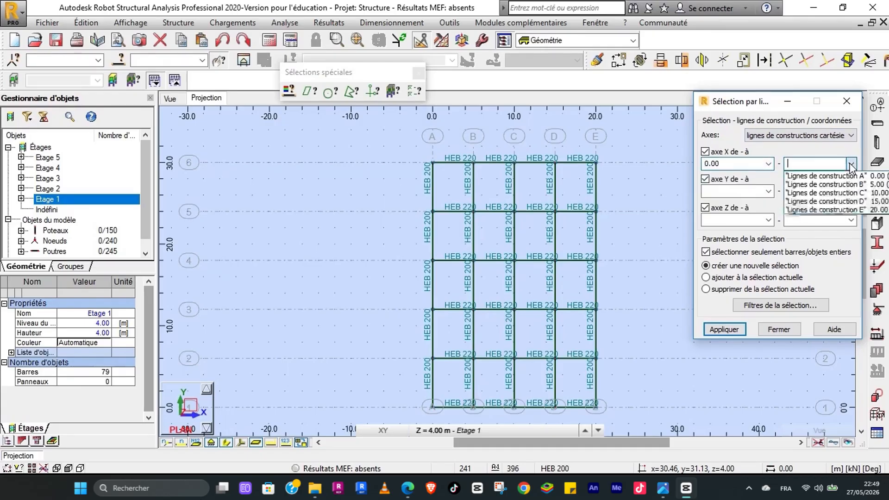
{"action": "left_click", "coordinate": [839, 186]}
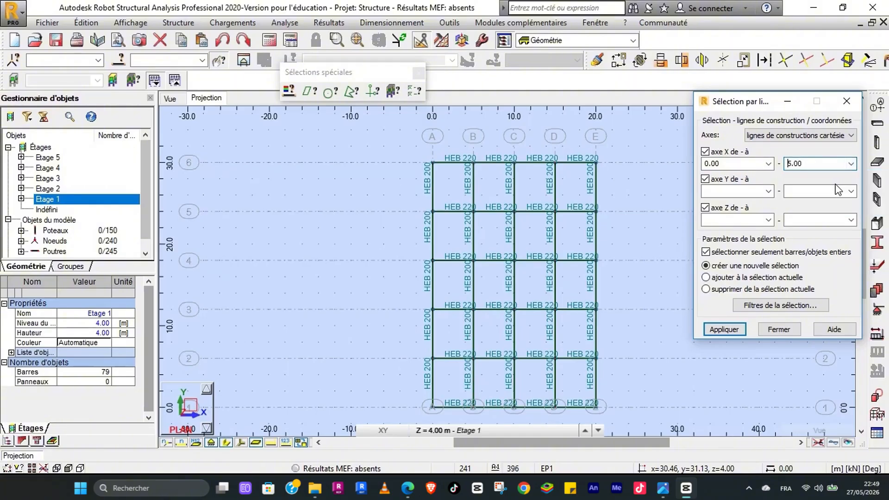
{"action": "left_click", "coordinate": [724, 329]}
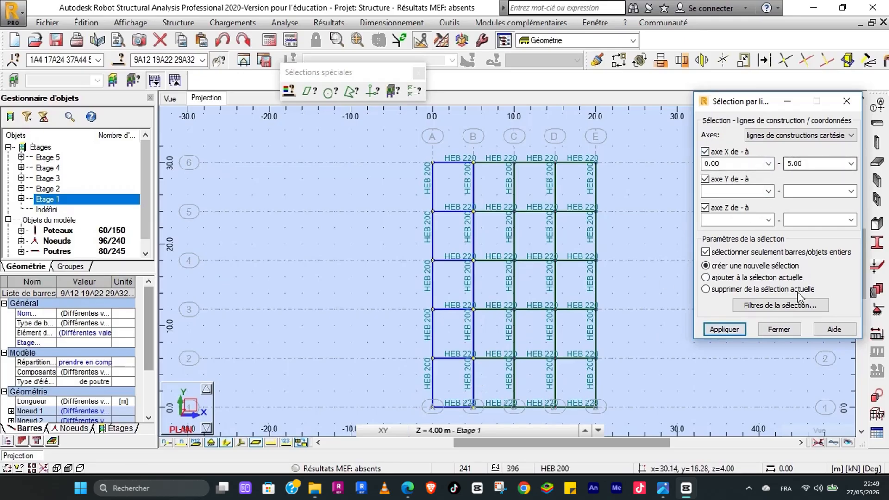
Step: Exclude nodes and bars in the selection filter and reapply the selection by construction lines
{"action": "left_click", "coordinate": [780, 306]}
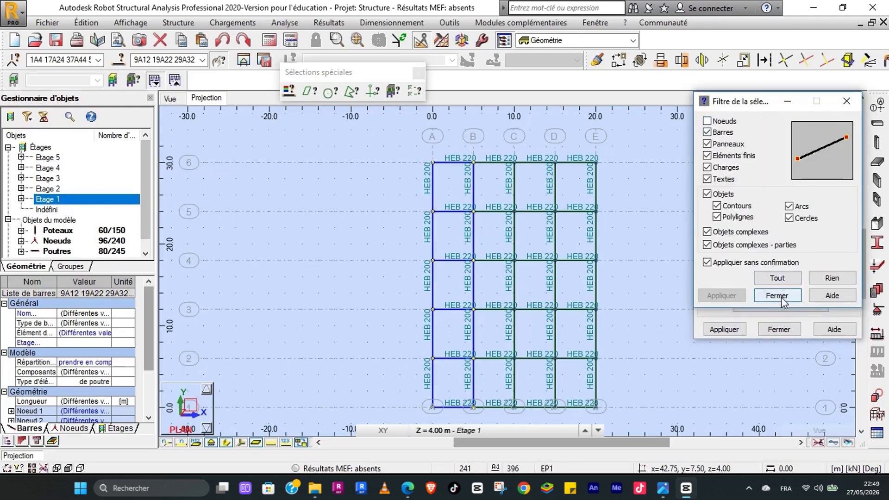
{"action": "left_click", "coordinate": [707, 133]}
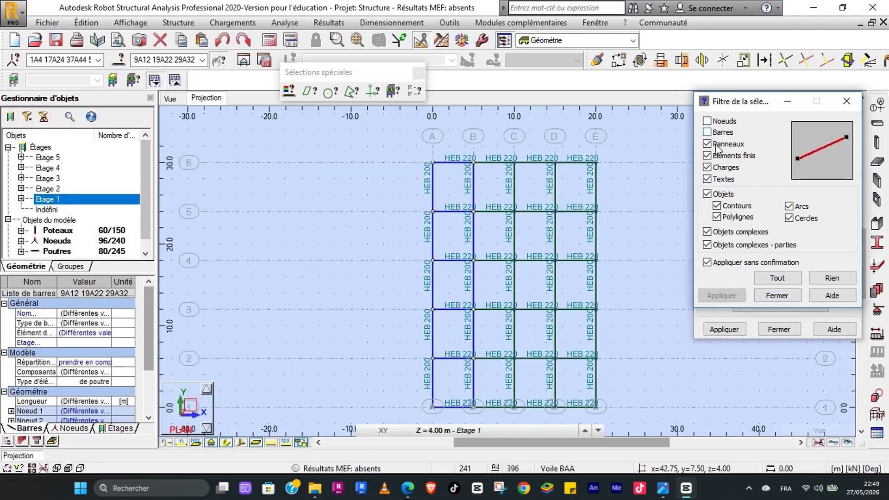
{"action": "left_click", "coordinate": [792, 295]}
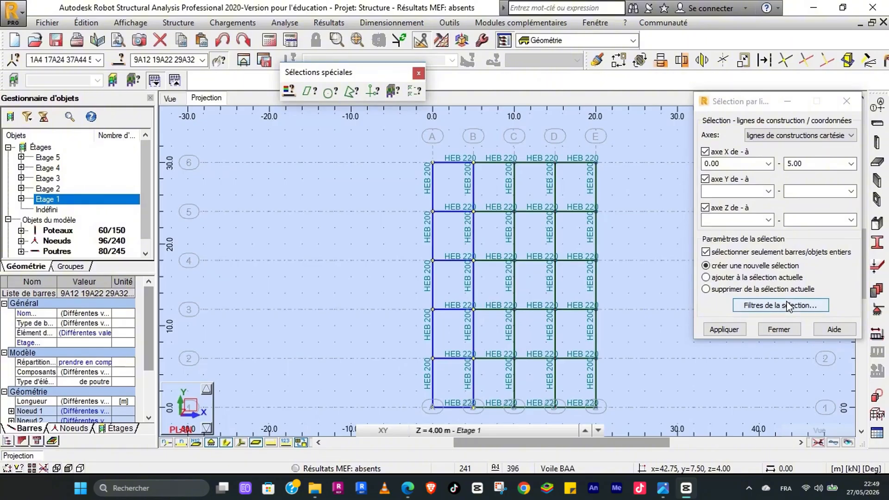
{"action": "left_click", "coordinate": [737, 329]}
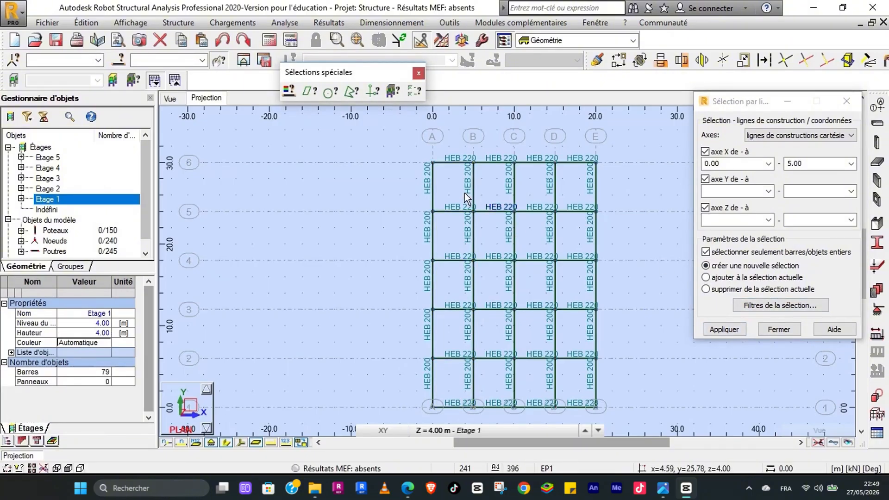
Step: Include bars again in the selection filter, reapply the selection between lines A and B, and clear it after closing the dialog
{"action": "left_click", "coordinate": [782, 305]}
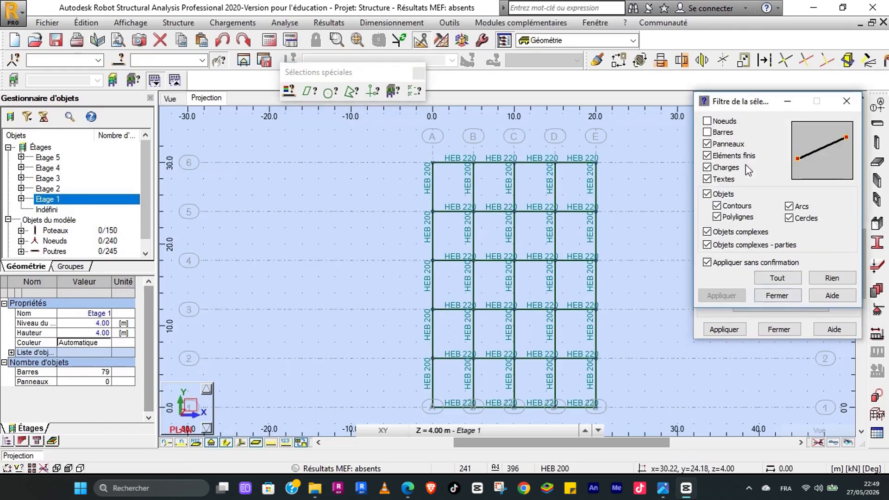
{"action": "left_click", "coordinate": [714, 134]}
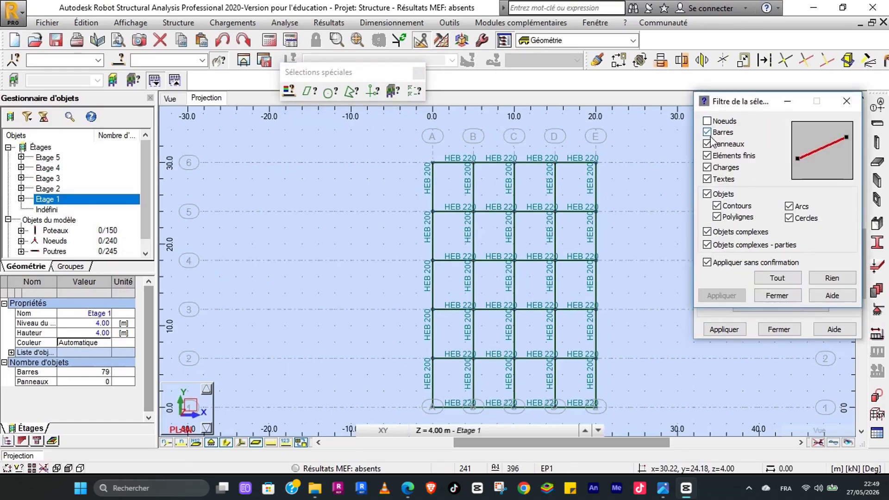
{"action": "left_click", "coordinate": [777, 296]}
{"action": "left_click", "coordinate": [724, 329]}
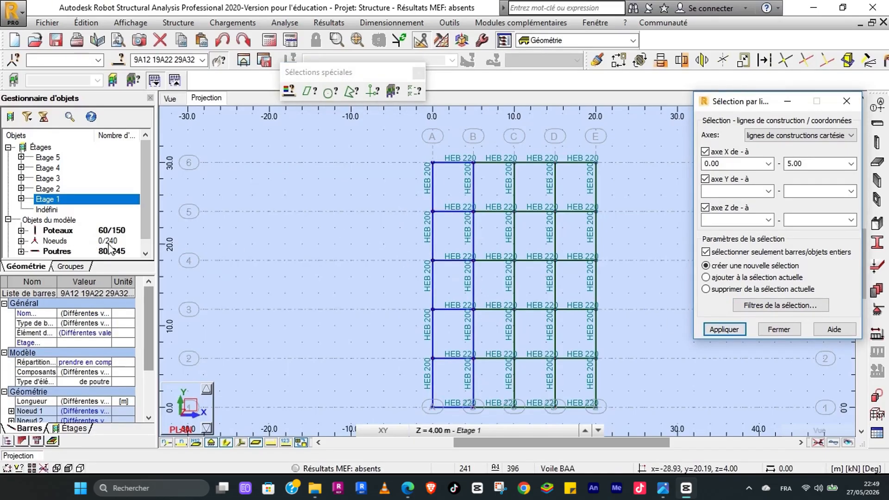
{"action": "left_click", "coordinate": [778, 329]}
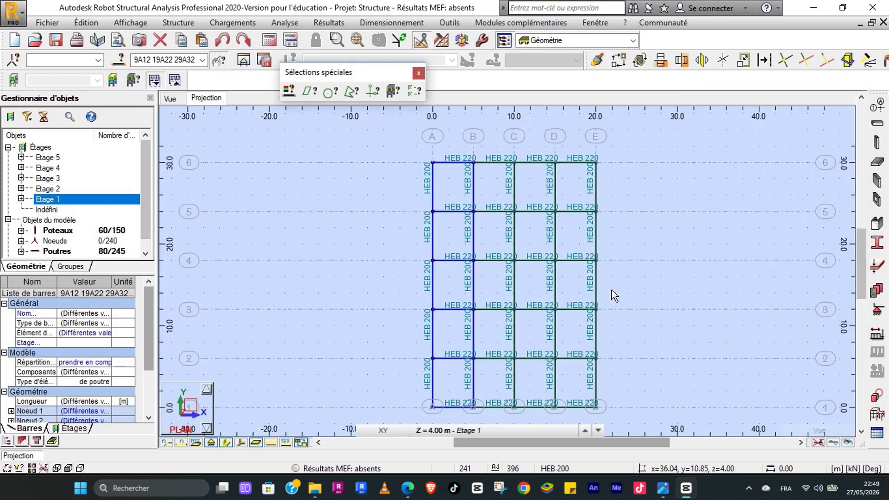
{"action": "left_click", "coordinate": [315, 226]}
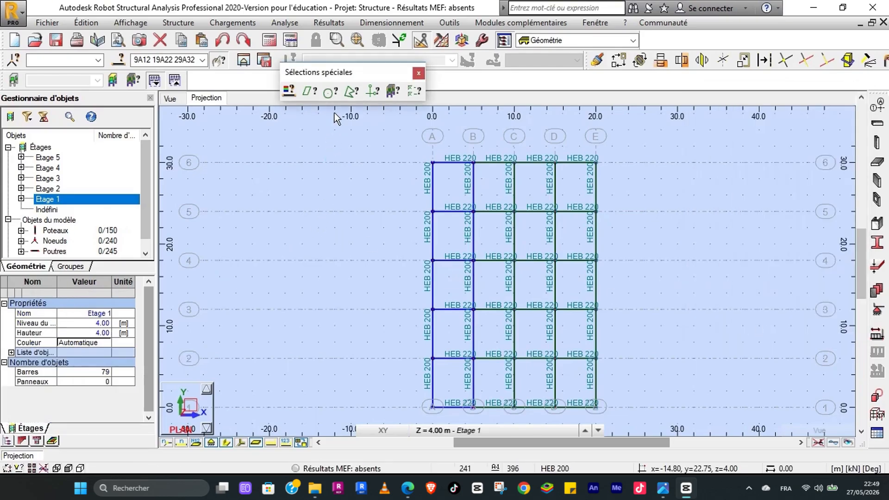
Step: Use the selection by storey to select the objects of Etage 4 and replace that selection with Etage 3
{"action": "left_click", "coordinate": [391, 92]}
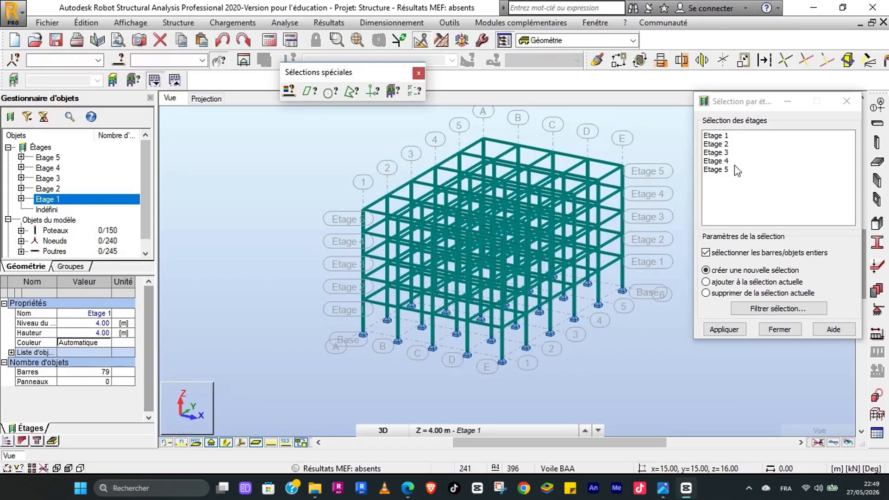
{"action": "left_click", "coordinate": [719, 161]}
{"action": "left_click", "coordinate": [725, 329]}
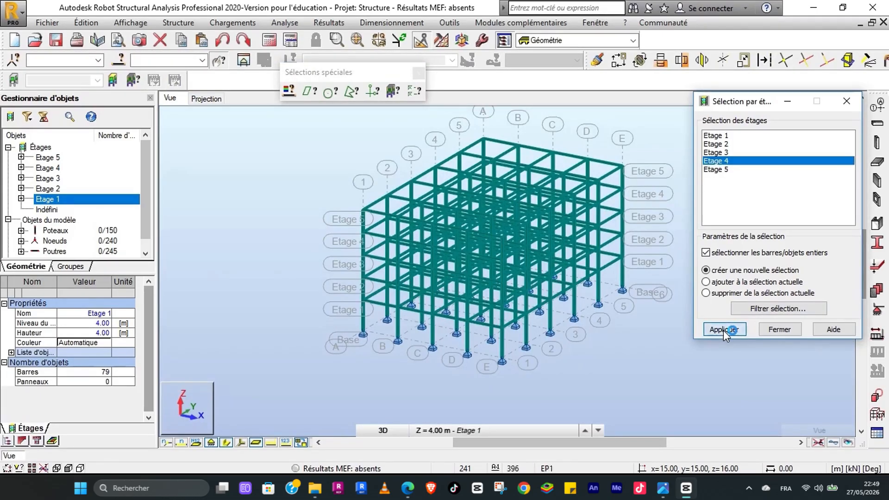
{"action": "left_click", "coordinate": [716, 152]}
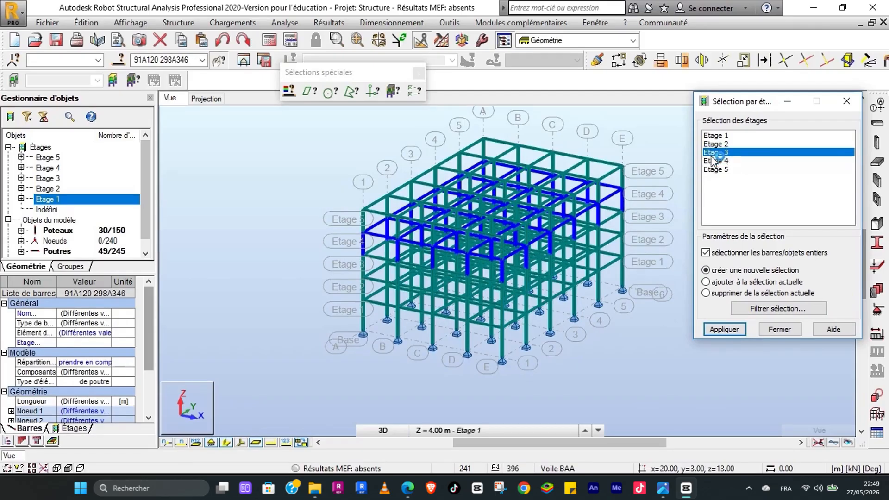
{"action": "left_click", "coordinate": [705, 329]}
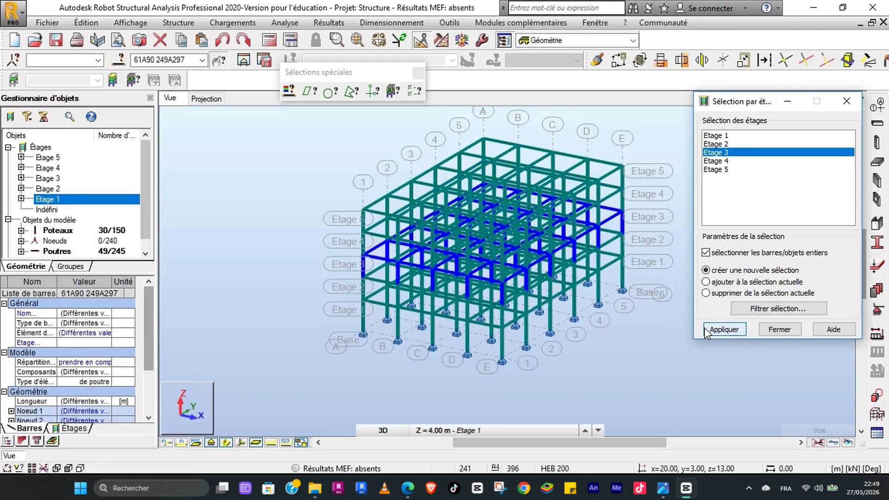
Step: Include nodes and exclude bars in the selection filter, reapply the Etage 3 selection, and clear it after closing the dialog
{"action": "left_click", "coordinate": [776, 309]}
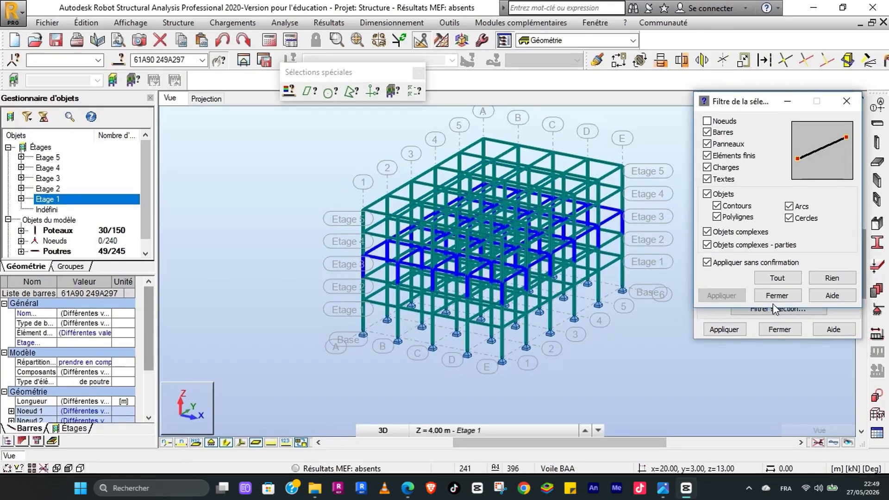
{"action": "left_click", "coordinate": [710, 122]}
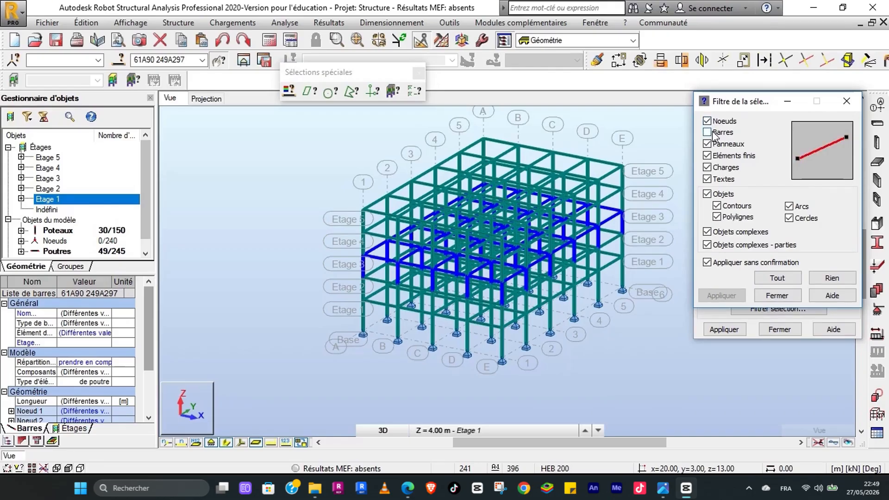
{"action": "left_click", "coordinate": [777, 294]}
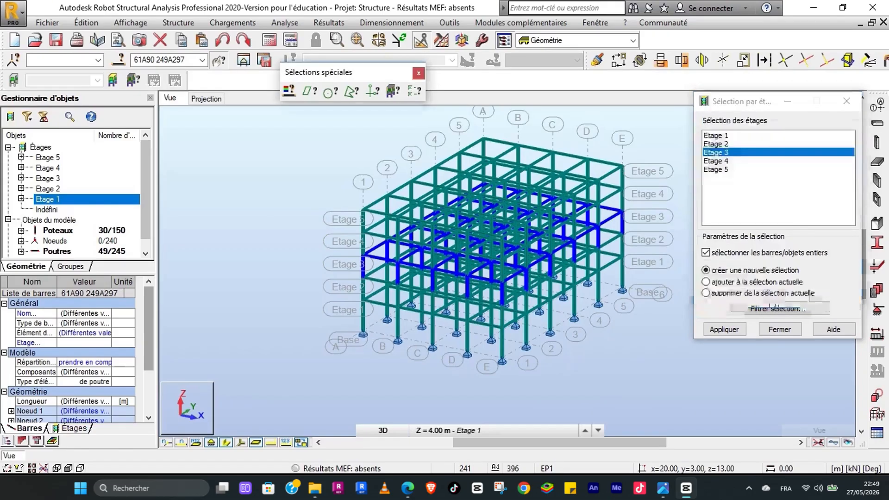
{"action": "left_click", "coordinate": [729, 330]}
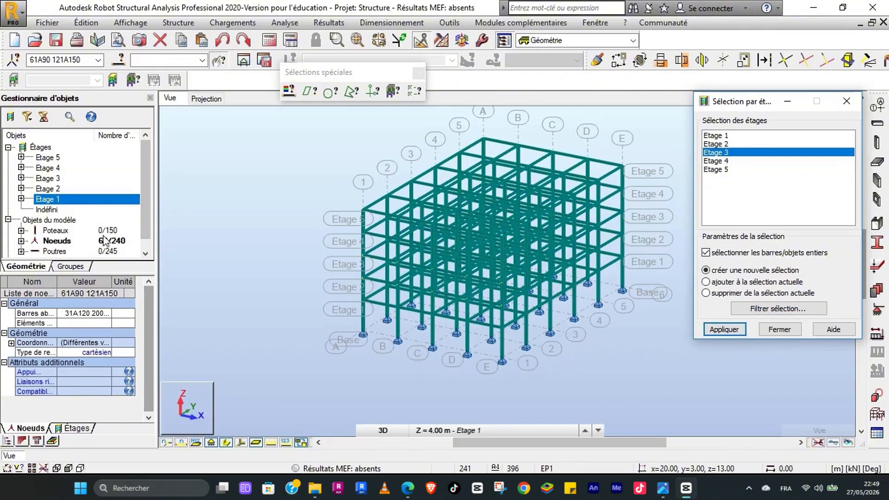
{"action": "left_click", "coordinate": [767, 330]}
{"action": "left_click", "coordinate": [296, 186]}
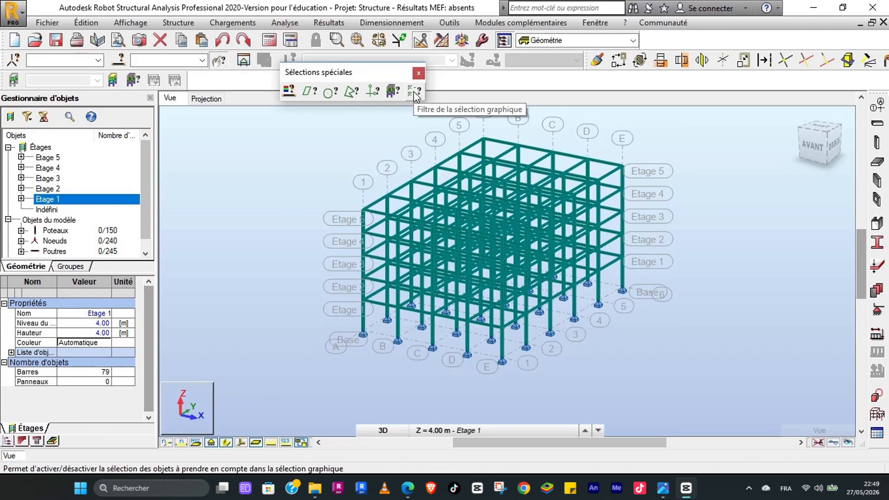
Step: Exclude nodes and include bars in the graphical selection filter, window-select the structure, and clear the selection before closing the special selections
{"action": "left_click", "coordinate": [414, 91]}
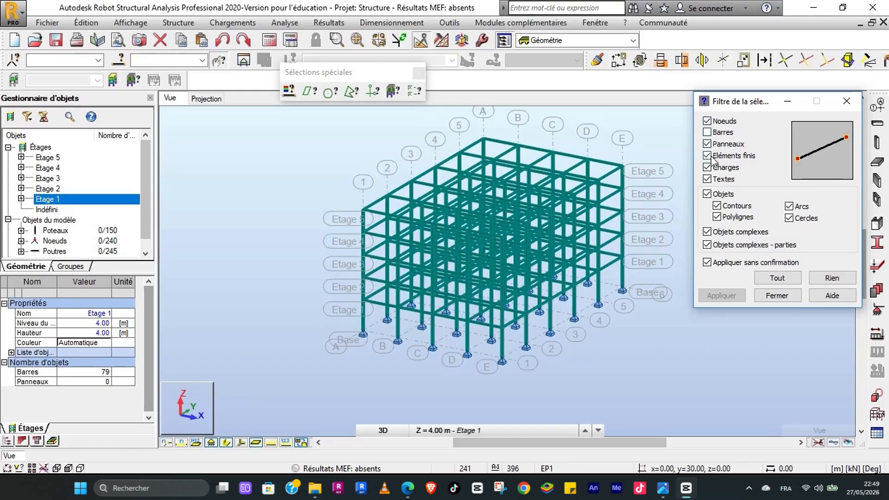
{"action": "left_click", "coordinate": [708, 122]}
{"action": "left_click", "coordinate": [772, 293]}
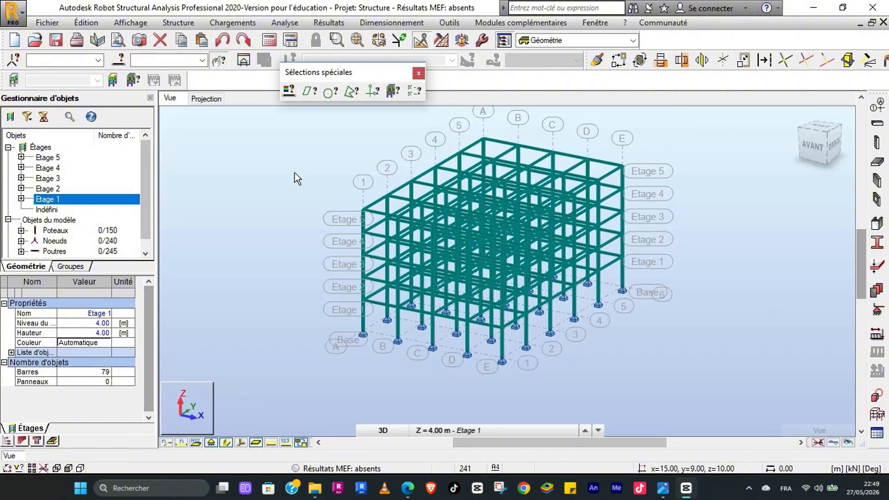
{"action": "left_click_drag", "start_coordinate": [436, 208], "coordinate": [671, 370]}
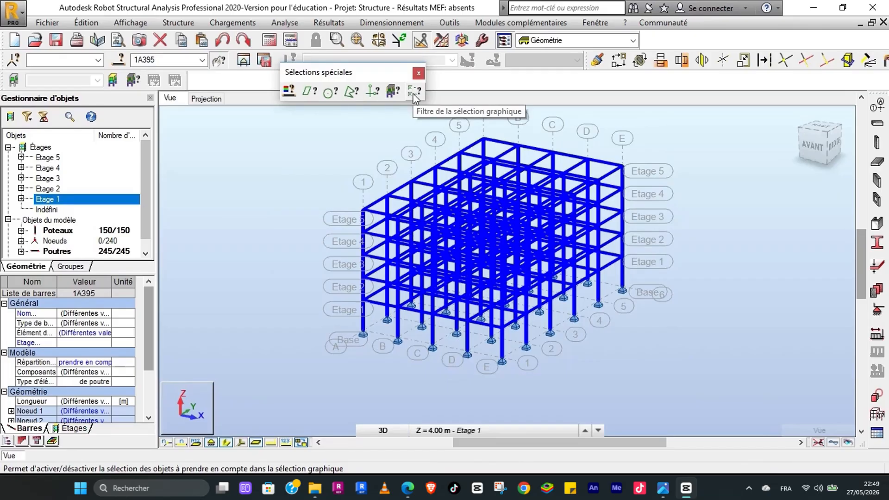
{"action": "left_click", "coordinate": [284, 149]}
{"action": "left_click", "coordinate": [418, 73]}
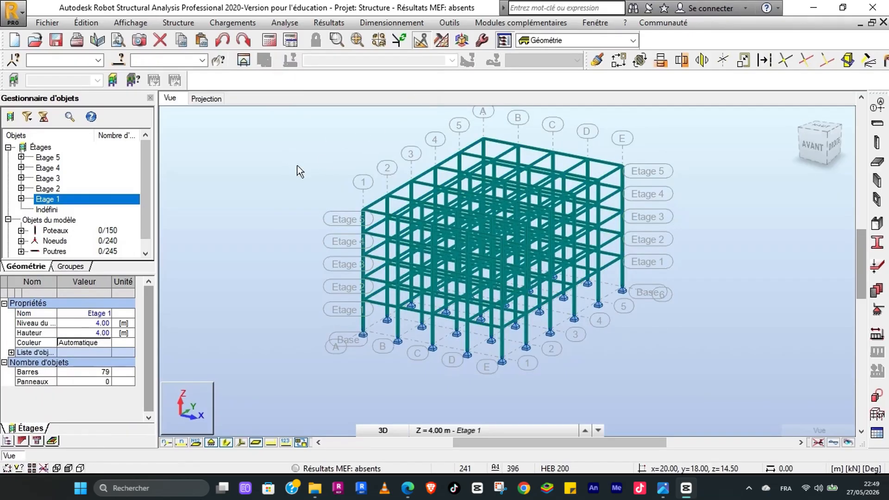
Step: Display only Etage 2, select all its columns in the front view, and open them for editing in a new window
{"action": "double_click", "coordinate": [50, 188]}
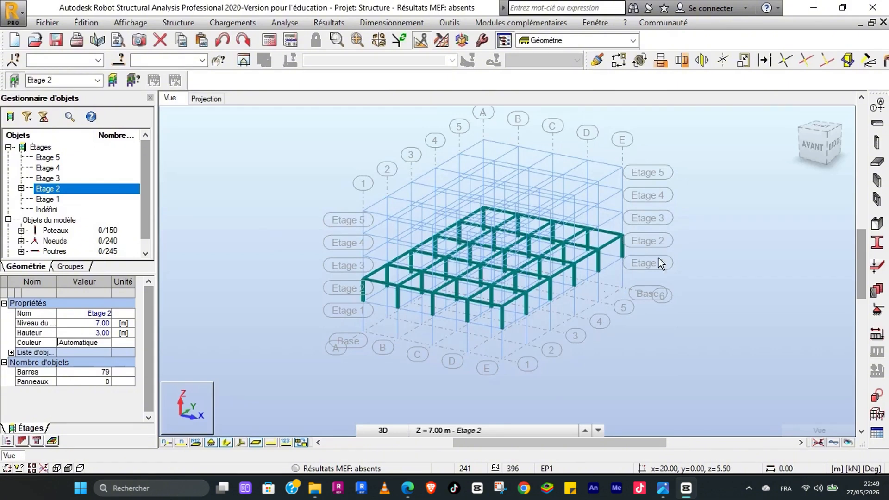
{"action": "left_click", "coordinate": [811, 146]}
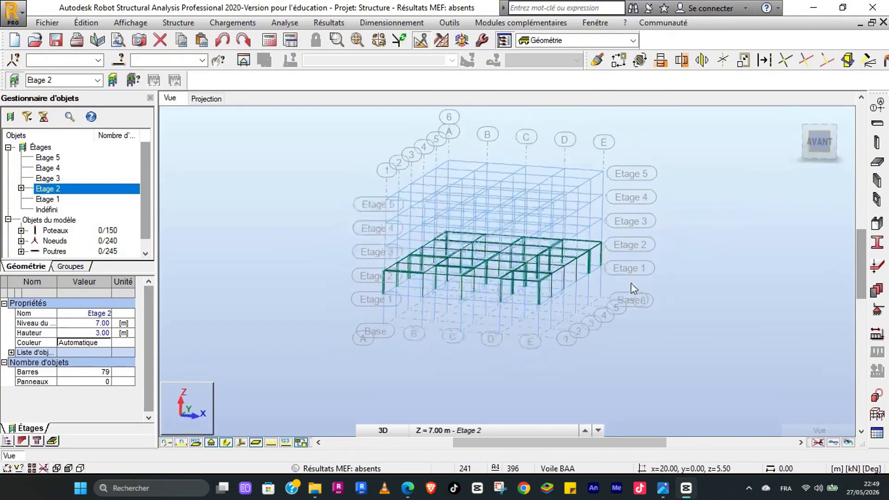
{"action": "left_click_drag", "start_coordinate": [593, 268], "coordinate": [382, 261]}
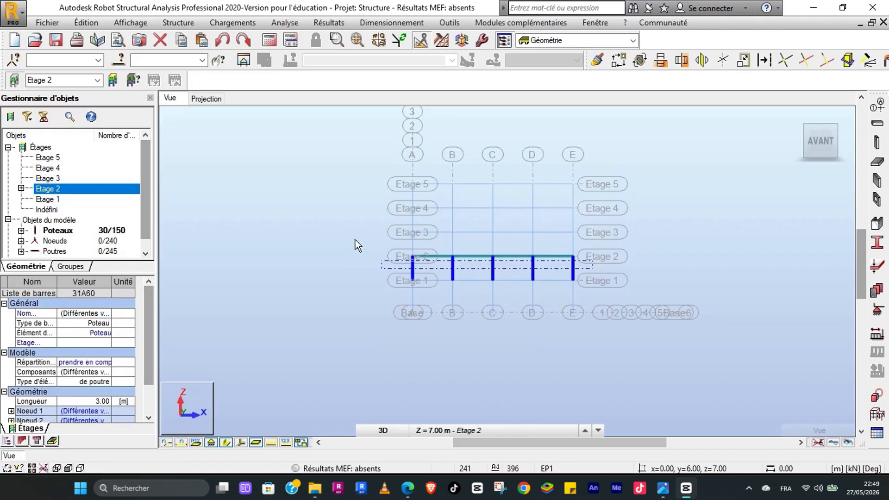
{"action": "left_click", "coordinate": [244, 60]}
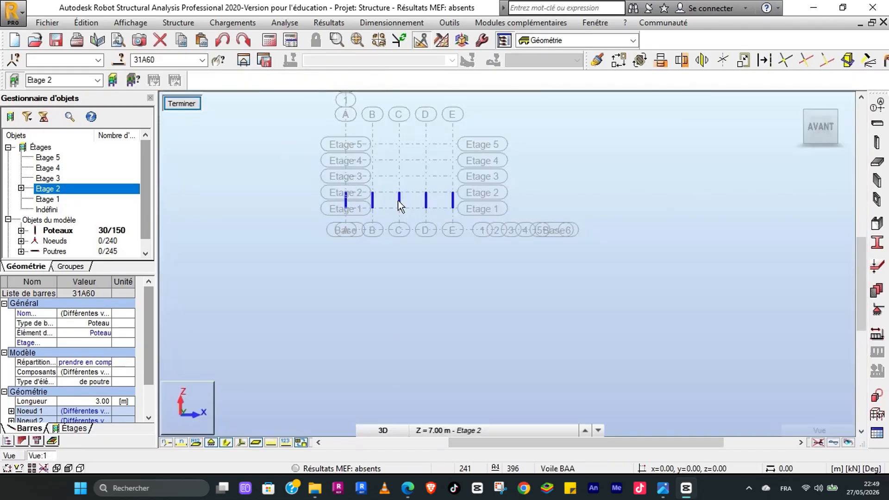
Step: Clear the selection, select seven of the Etage 2 columns, and open them for editing in another new window
{"action": "left_click_drag", "start_coordinate": [795, 123], "coordinate": [665, 232]}
{"action": "right_click", "coordinate": [772, 204]}
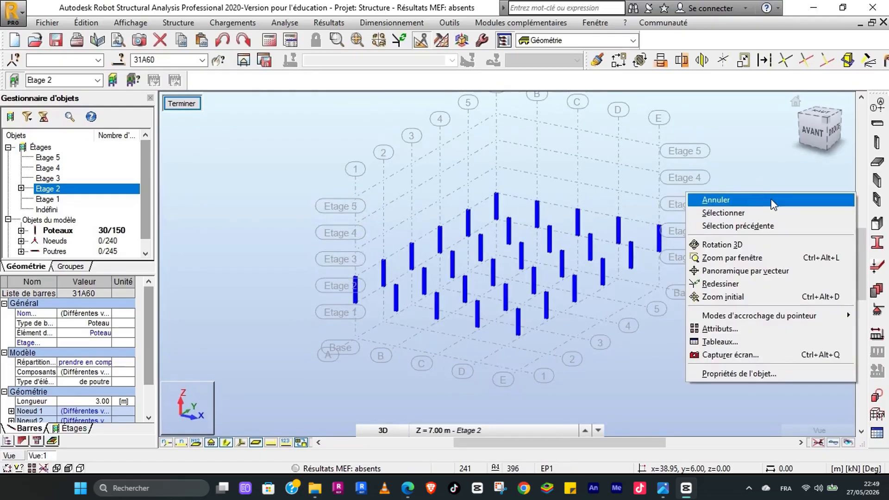
{"action": "left_click", "coordinate": [750, 213]}
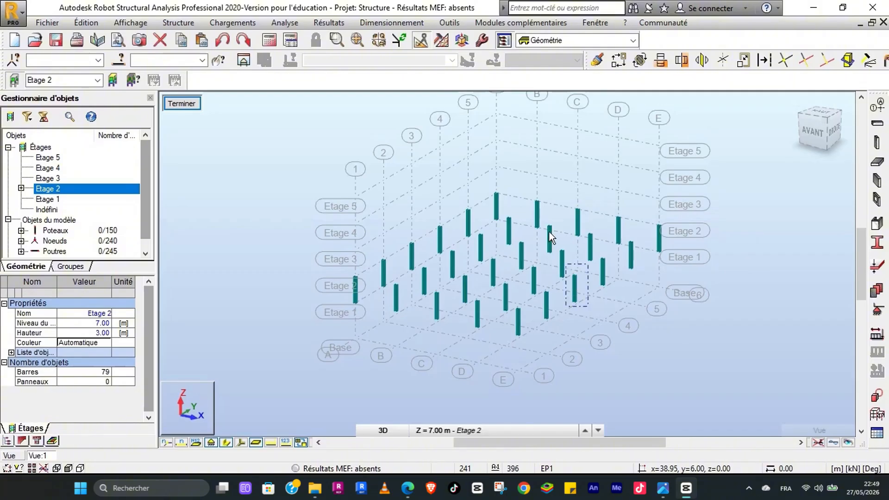
{"action": "left_click_drag", "start_coordinate": [550, 237], "coordinate": [527, 201]}
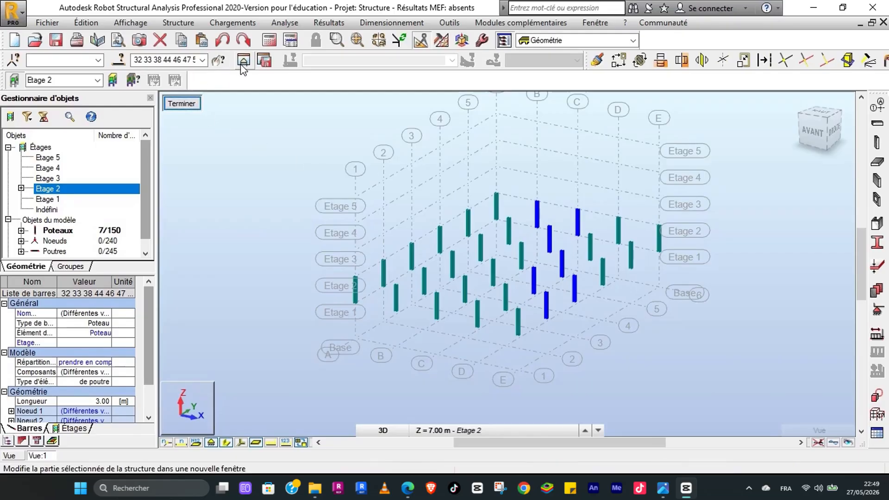
{"action": "left_click", "coordinate": [242, 63]}
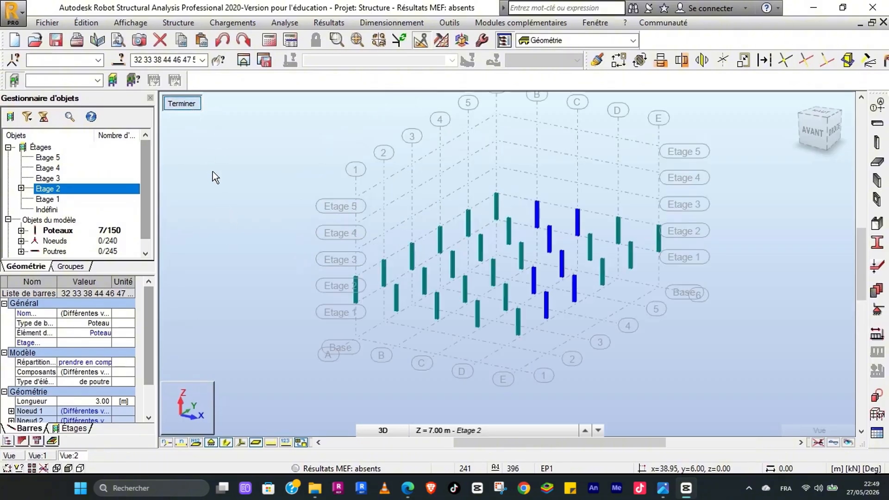
Step: Finish editing the isolated parts and display all storeys of the frame again
{"action": "left_click", "coordinate": [186, 105]}
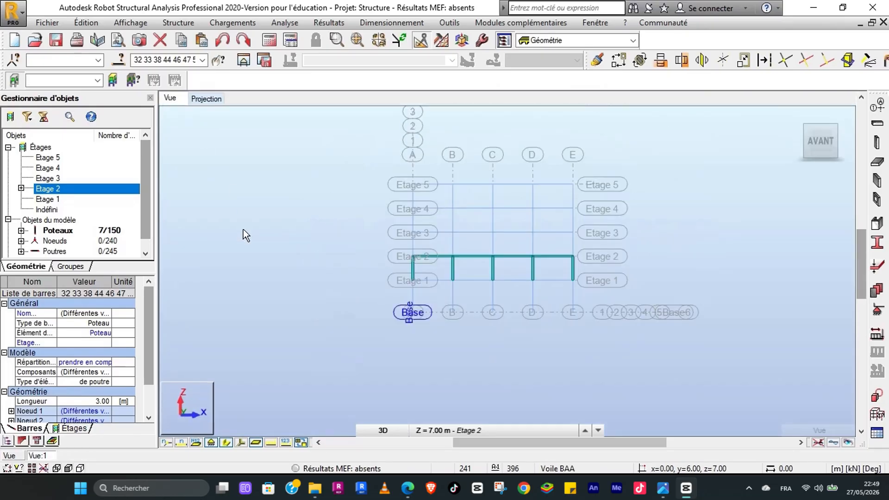
{"action": "left_click", "coordinate": [51, 188]}
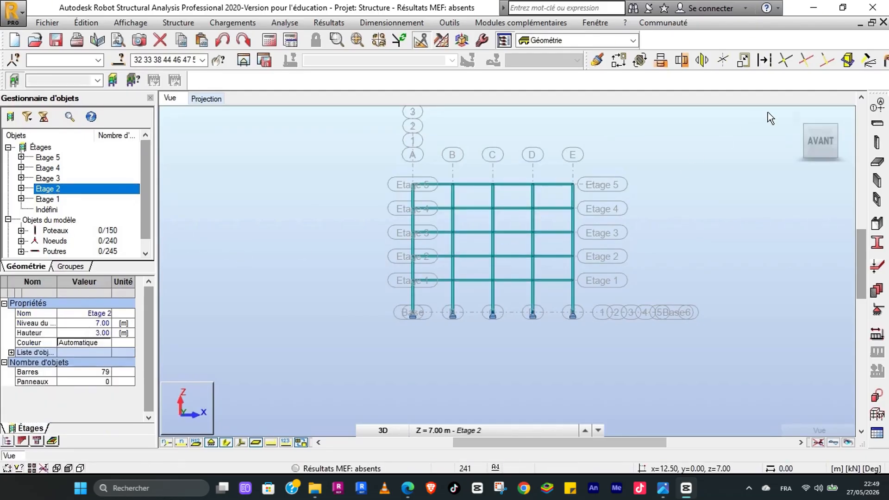
{"action": "left_click", "coordinate": [795, 119]}
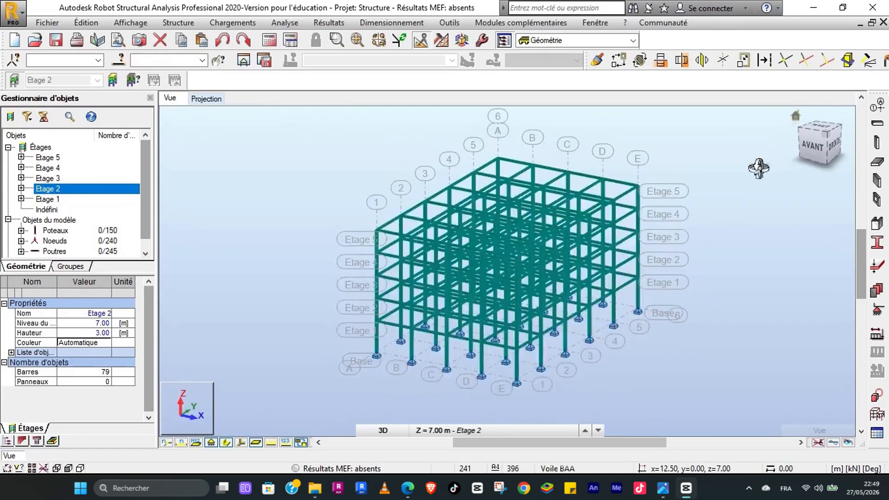
{"action": "right_click", "coordinate": [274, 196]}
{"action": "left_click", "coordinate": [265, 216]}
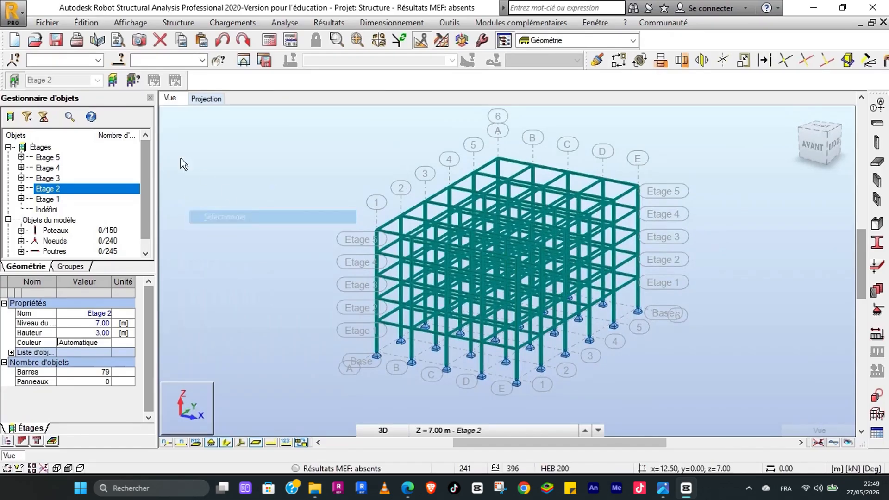
Step: Open the bar selection instead of the node selection and select all bars with section HEB 220
{"action": "left_click", "coordinate": [16, 59]}
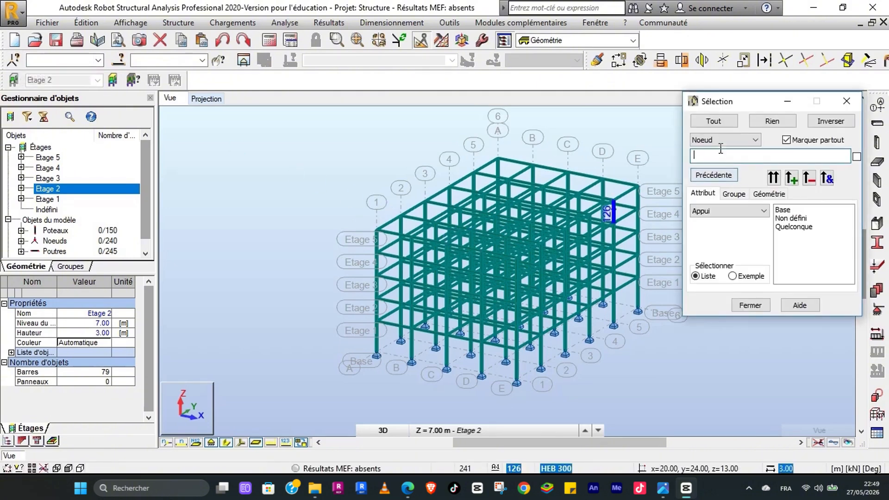
{"action": "left_click", "coordinate": [846, 101]}
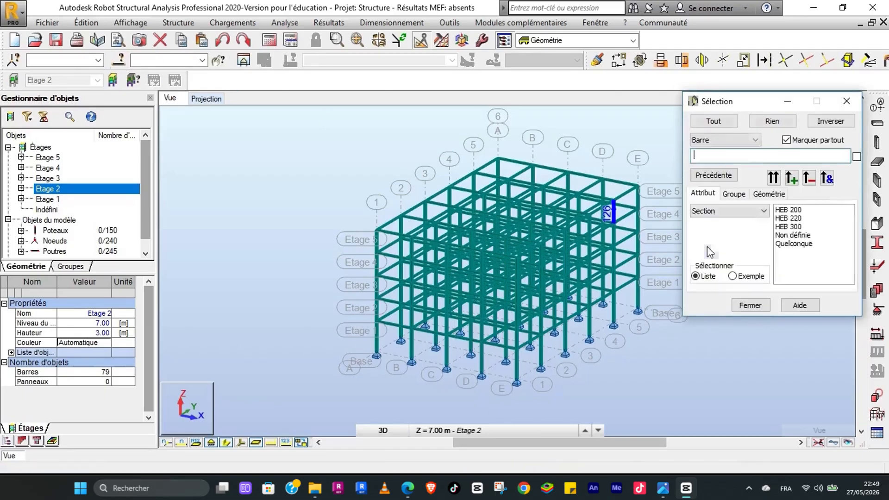
{"action": "left_click", "coordinate": [721, 139]}
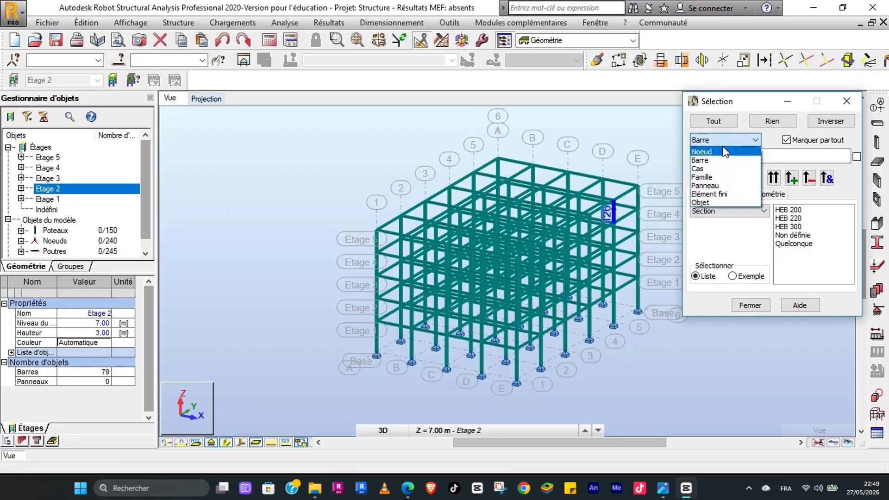
{"action": "left_click", "coordinate": [724, 142]}
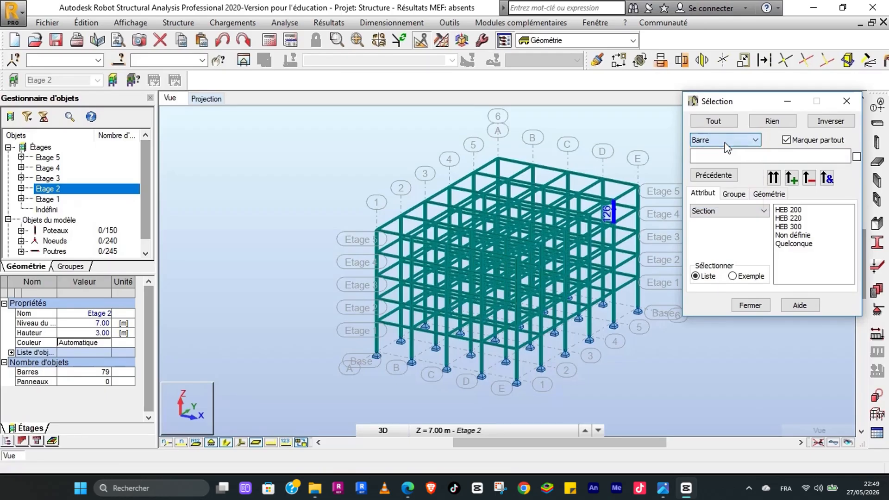
{"action": "left_click", "coordinate": [791, 219]}
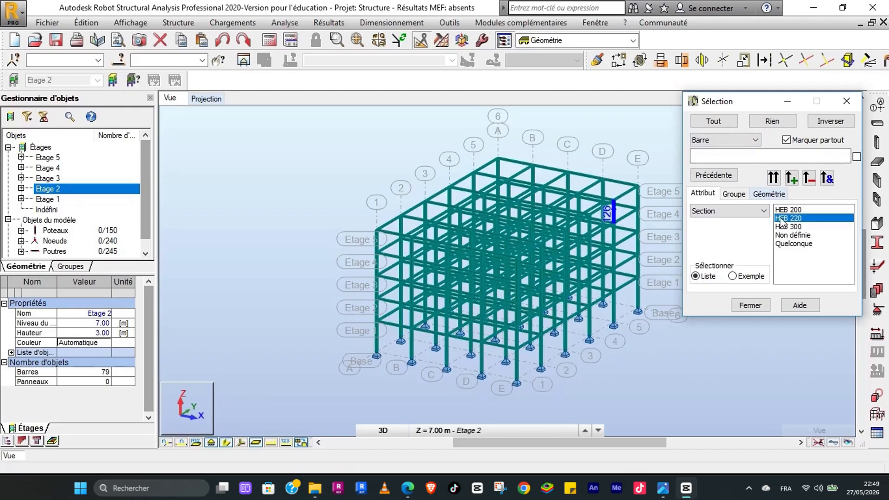
{"action": "left_click", "coordinate": [774, 178]}
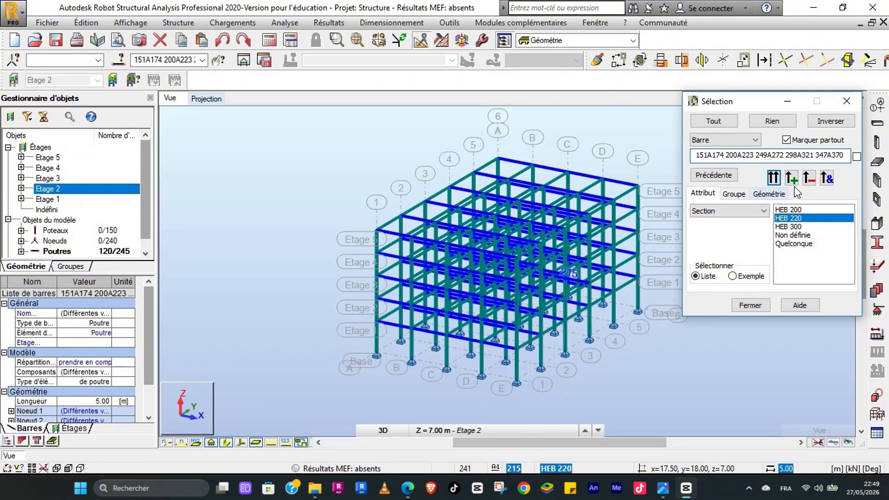
Step: Replace the selection with the HEB 200 bars and add the HEB 220 bars to it
{"action": "left_click", "coordinate": [790, 210]}
{"action": "left_click", "coordinate": [774, 177]}
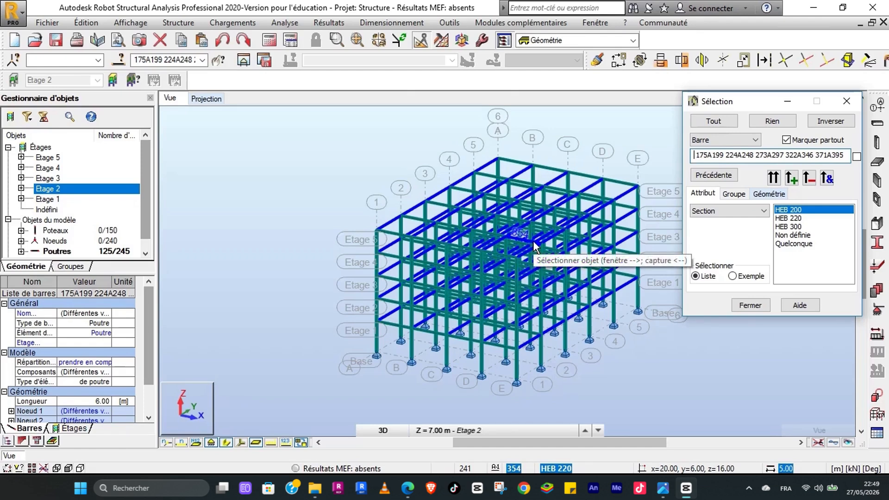
{"action": "left_click", "coordinate": [787, 218]}
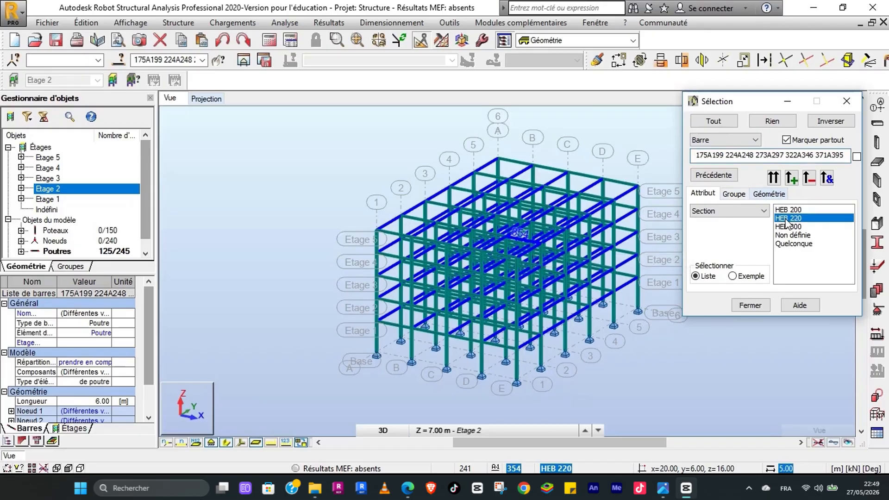
{"action": "left_click", "coordinate": [791, 179]}
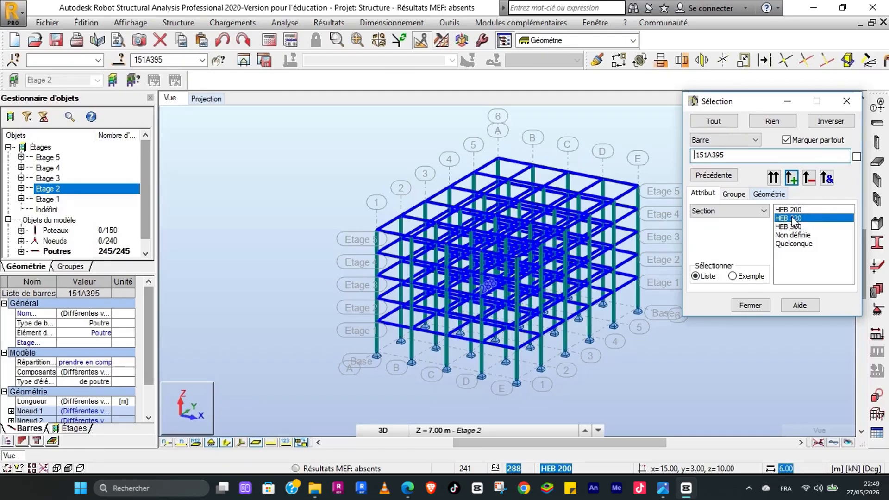
Step: Remove the HEB 220 bars from the selection and review the available attributes and object types, keeping Section and Barre
{"action": "left_click", "coordinate": [808, 178]}
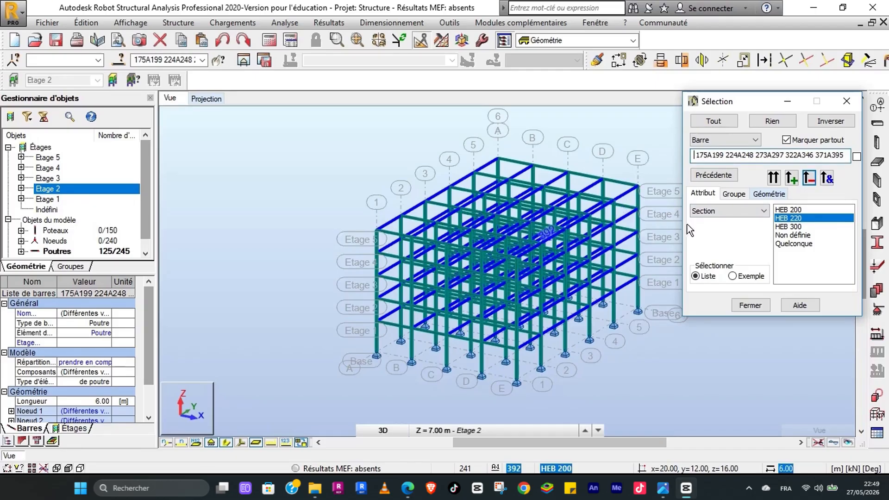
{"action": "left_click", "coordinate": [710, 212]}
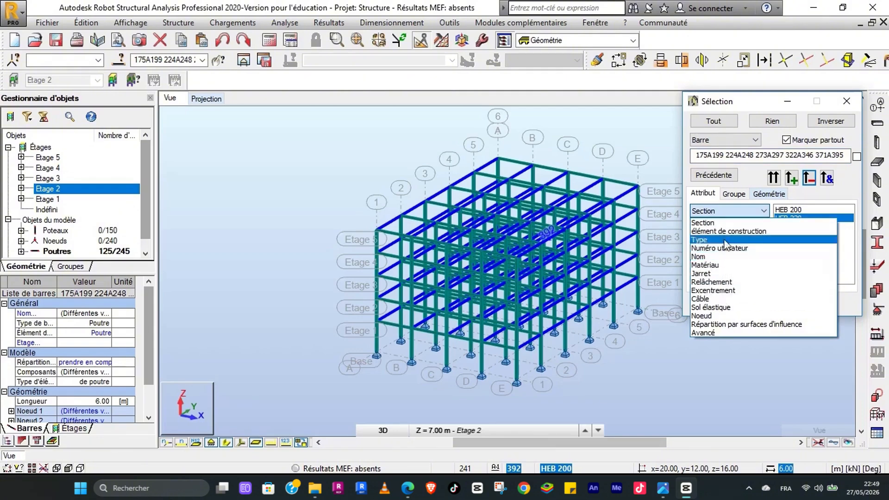
{"action": "left_click", "coordinate": [733, 210]}
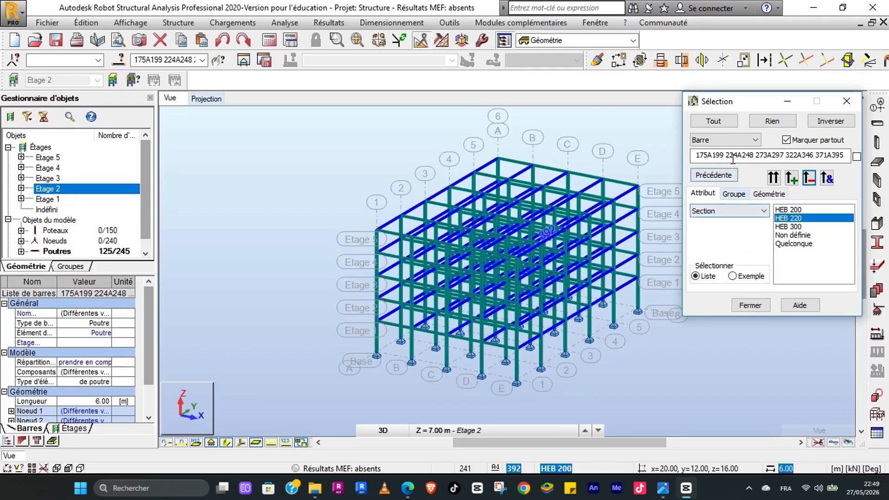
{"action": "left_click", "coordinate": [732, 141]}
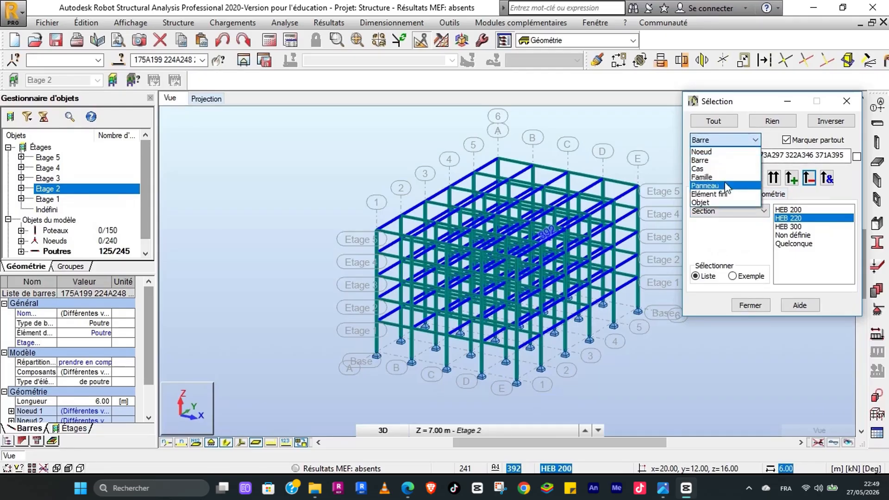
{"action": "left_click", "coordinate": [720, 160]}
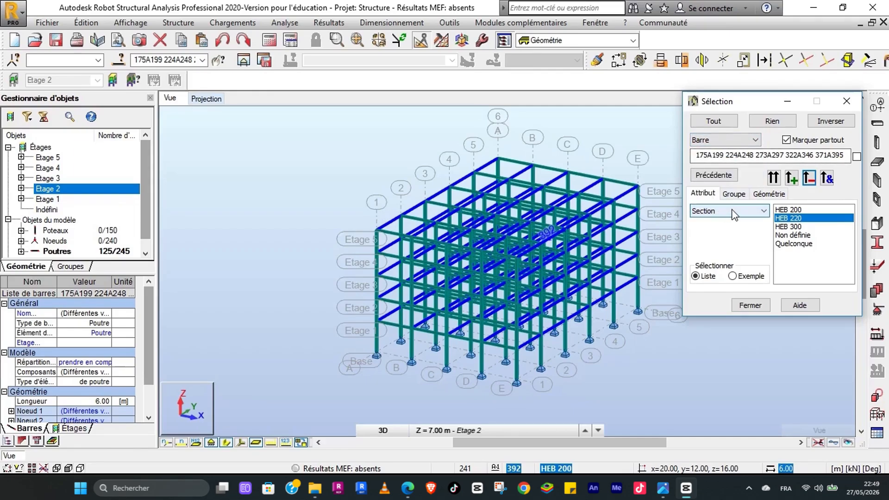
Step: Clear the current bar selection and show the frame in plan projection at Etage 2
{"action": "left_click", "coordinate": [750, 305]}
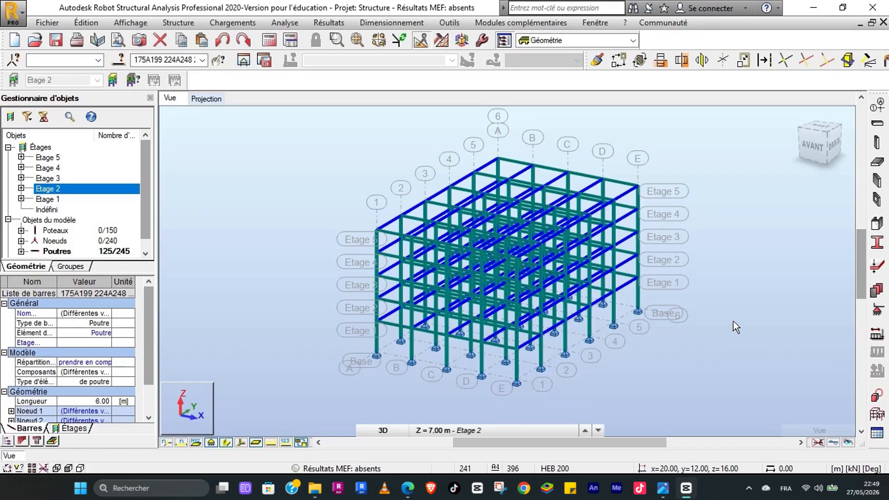
{"action": "left_click", "coordinate": [732, 318]}
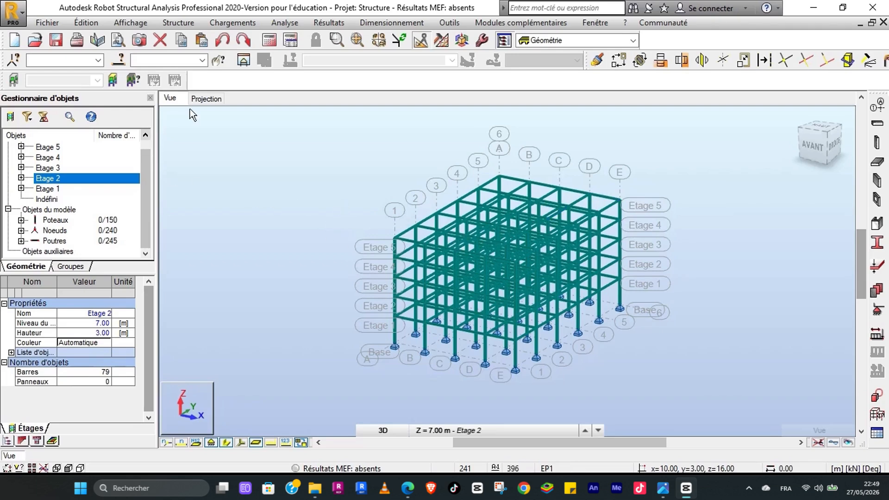
{"action": "left_click", "coordinate": [206, 98]}
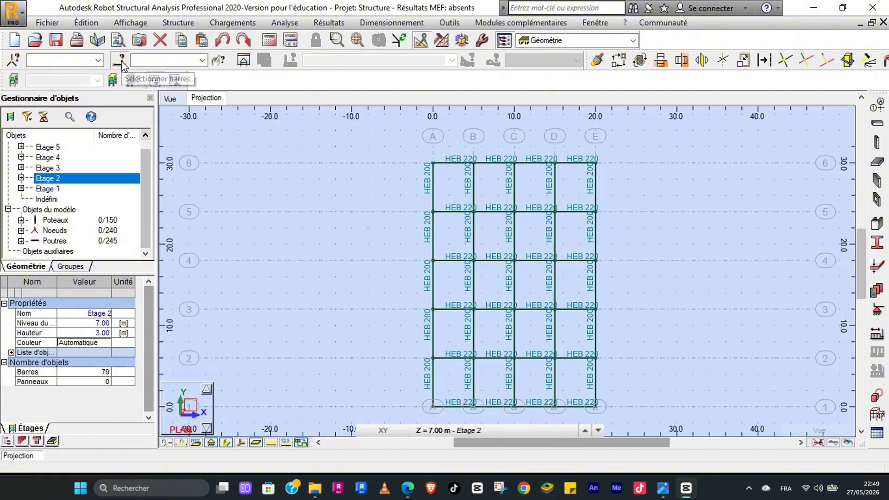
Step: Select all bars with section HEB 220 and display the selection on the 3D view of the frame
{"action": "left_click", "coordinate": [155, 80]}
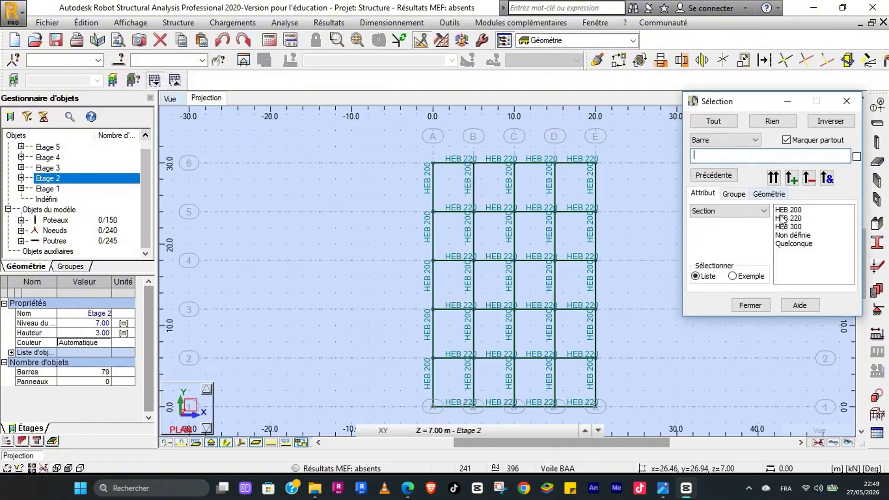
{"action": "left_click", "coordinate": [786, 218]}
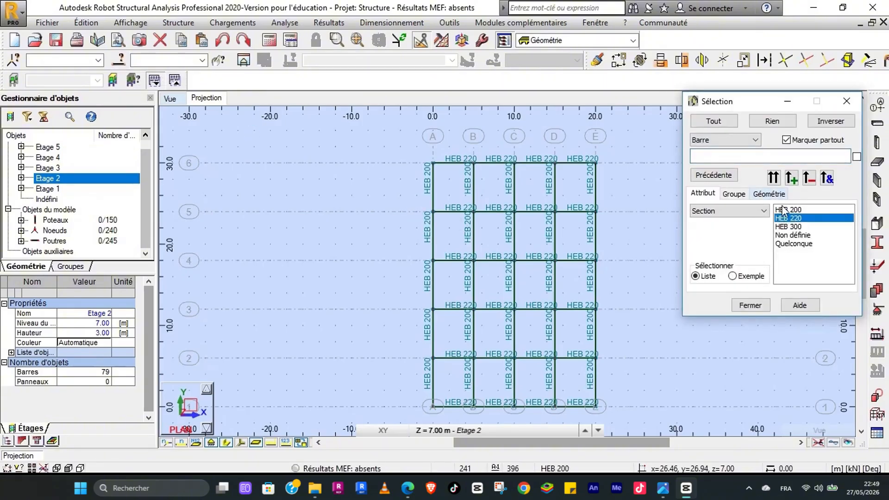
{"action": "left_click", "coordinate": [773, 177]}
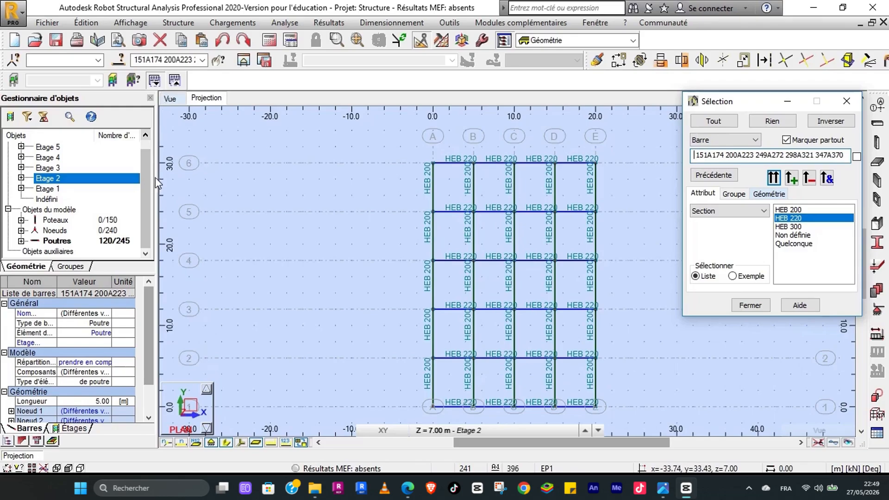
{"action": "left_click", "coordinate": [172, 101]}
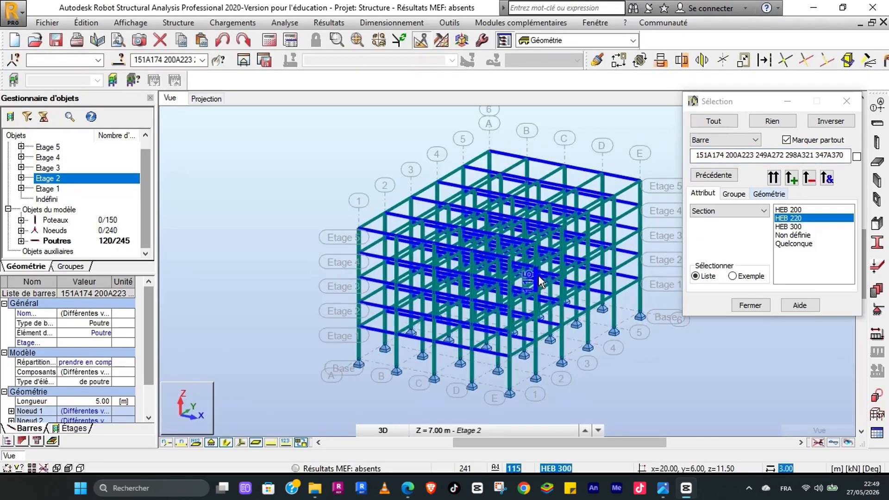
{"action": "scroll", "coordinate": [540, 280], "scroll_direction": "up", "scroll_amount": 1}
{"action": "left_click", "coordinate": [750, 305]}
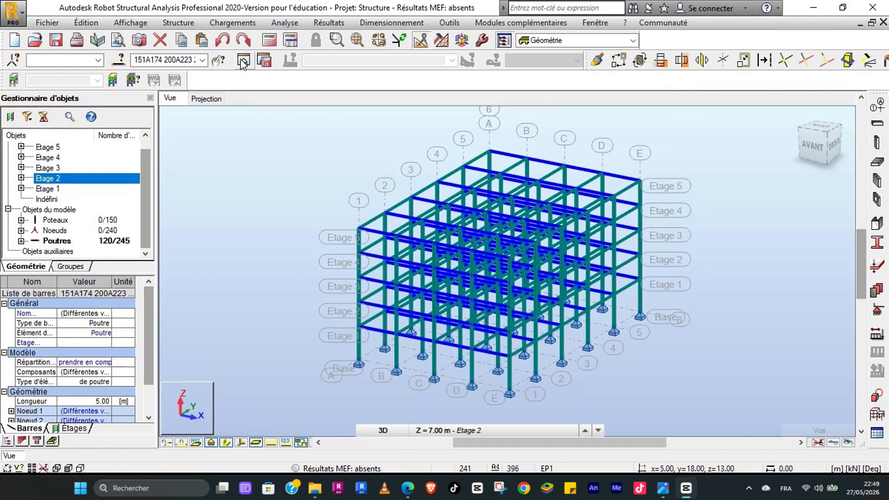
Step: Isolate the selected HEB 220 beams for editing in a new window, view them from the front and deselect them
{"action": "left_click", "coordinate": [390, 209]}
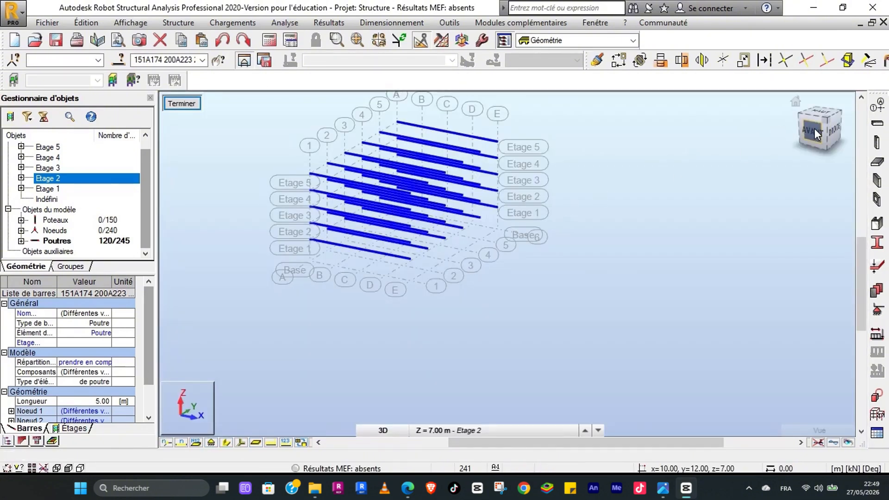
{"action": "left_click", "coordinate": [815, 129]}
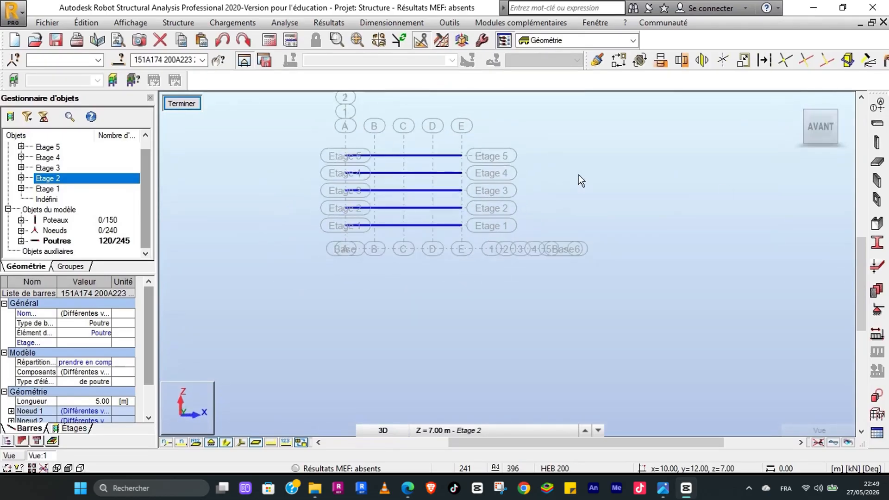
{"action": "left_click", "coordinate": [402, 249]}
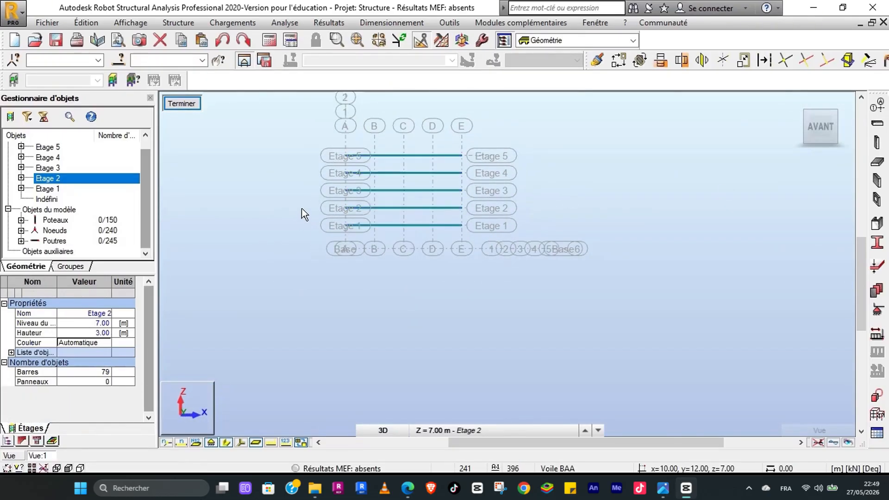
Step: Create a group from the HEB 220 beams of Etage 1 and name it 1xRafters
{"action": "scroll", "coordinate": [301, 204], "scroll_direction": "up", "scroll_amount": 1}
{"action": "left_click_drag", "start_coordinate": [327, 221], "coordinate": [551, 249]}
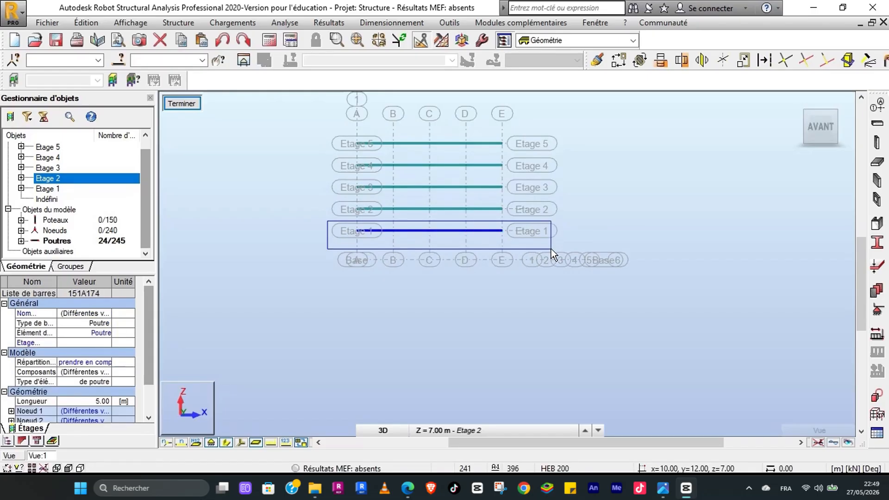
{"action": "left_click", "coordinate": [77, 268]}
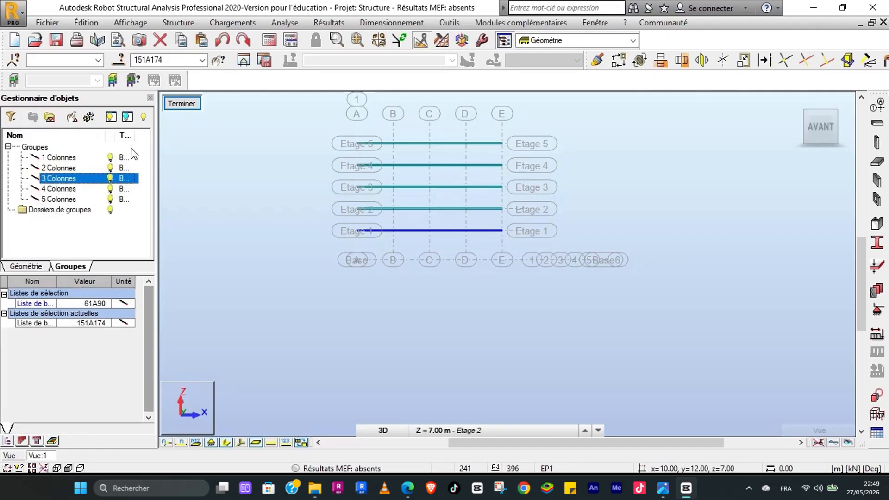
{"action": "left_click", "coordinate": [49, 117]}
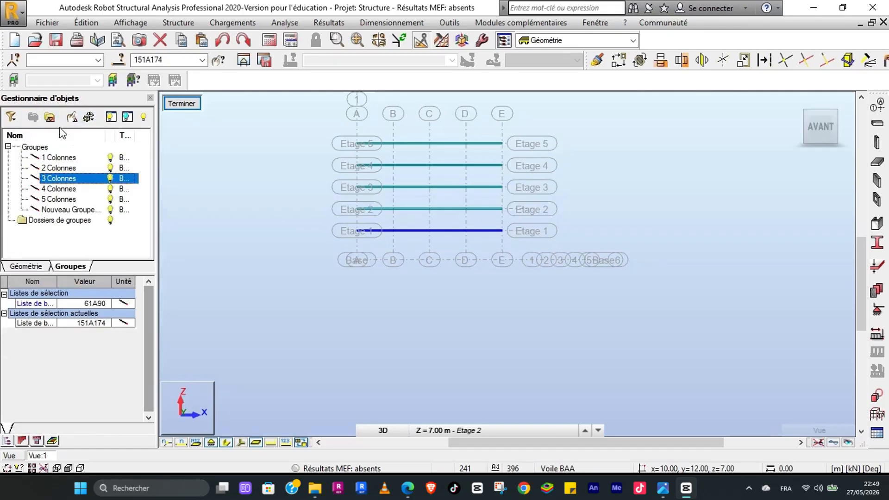
{"action": "left_click", "coordinate": [65, 211]}
{"action": "right_click", "coordinate": [65, 212]}
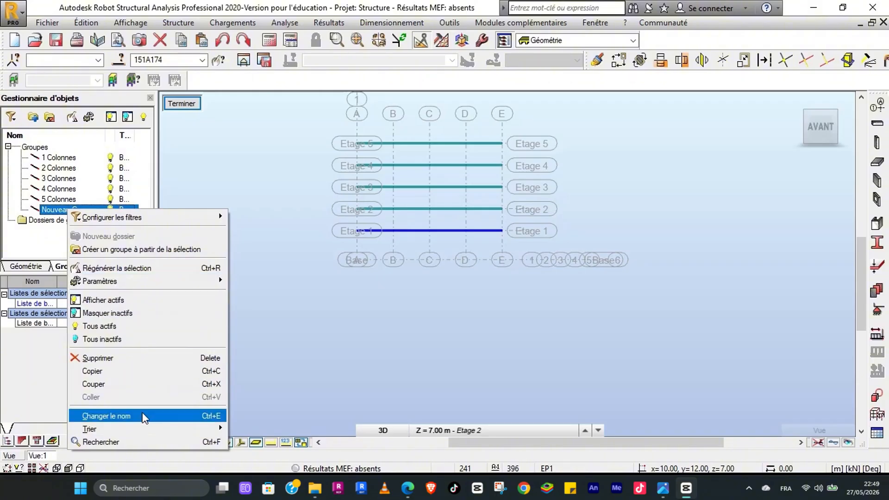
{"action": "left_click", "coordinate": [142, 415]}
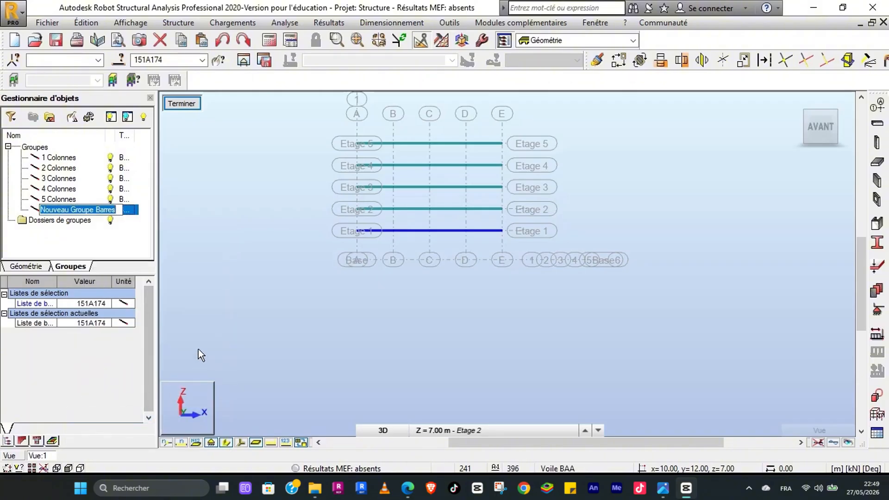
{"action": "type", "text": "1xR"}
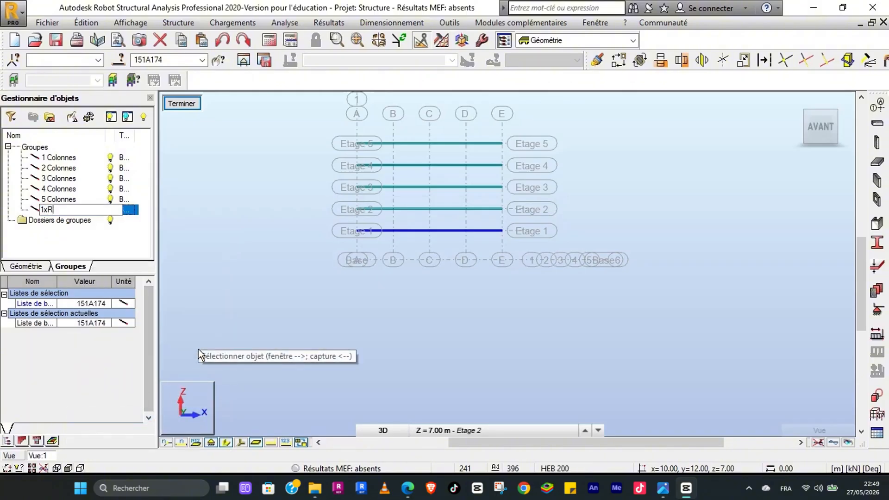
{"action": "type", "text": "afters"}
{"action": "key", "text": "Return"}
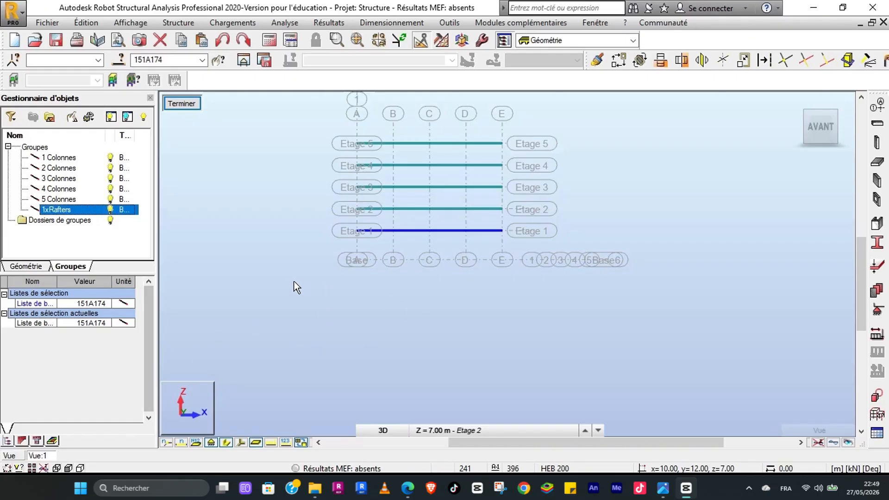
Step: Create a group from the HEB 220 beams of Etage 2 and name it 2xRafters
{"action": "left_click_drag", "start_coordinate": [317, 200], "coordinate": [488, 217]}
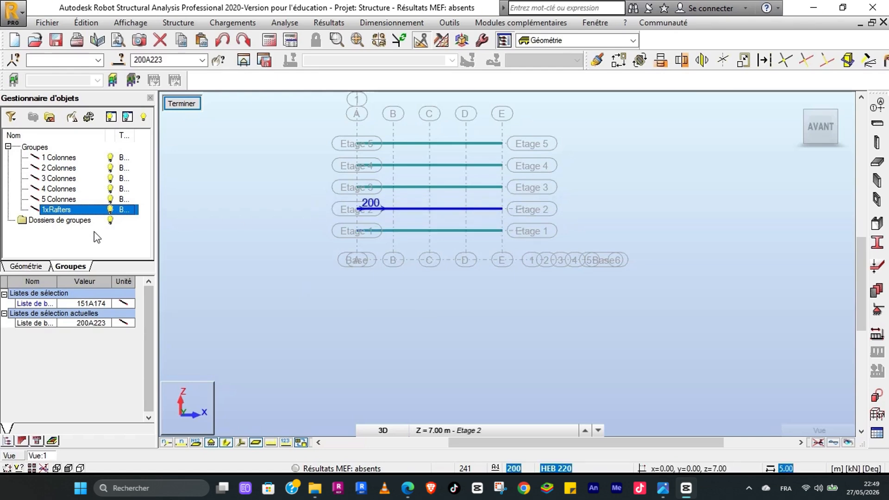
{"action": "left_click", "coordinate": [50, 117]}
{"action": "left_click", "coordinate": [80, 219]}
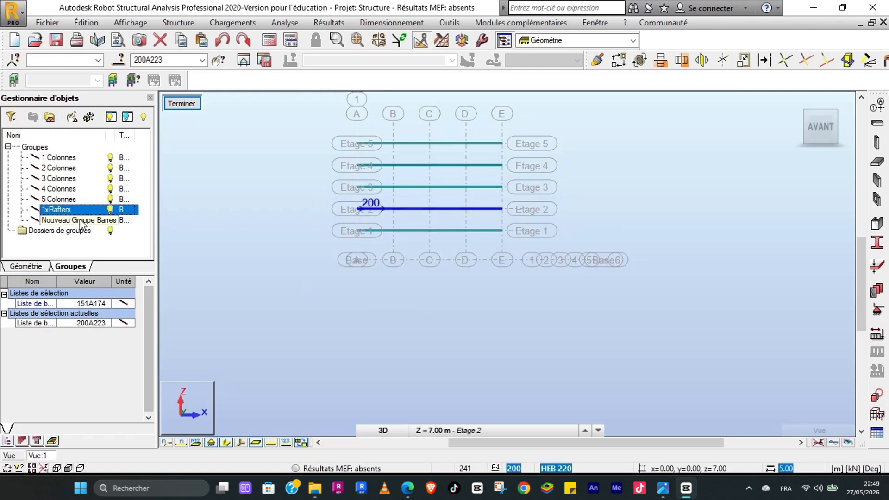
{"action": "right_click", "coordinate": [80, 218]}
{"action": "left_click", "coordinate": [130, 425]}
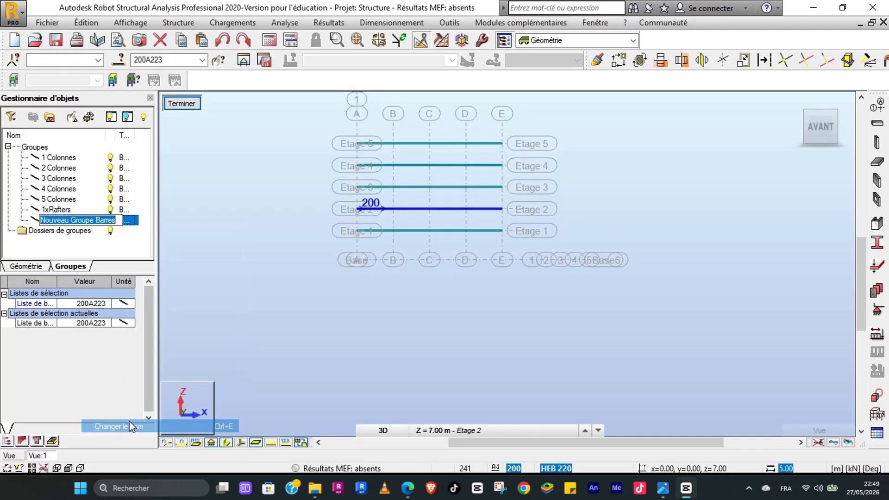
{"action": "type", "text": "2xR"}
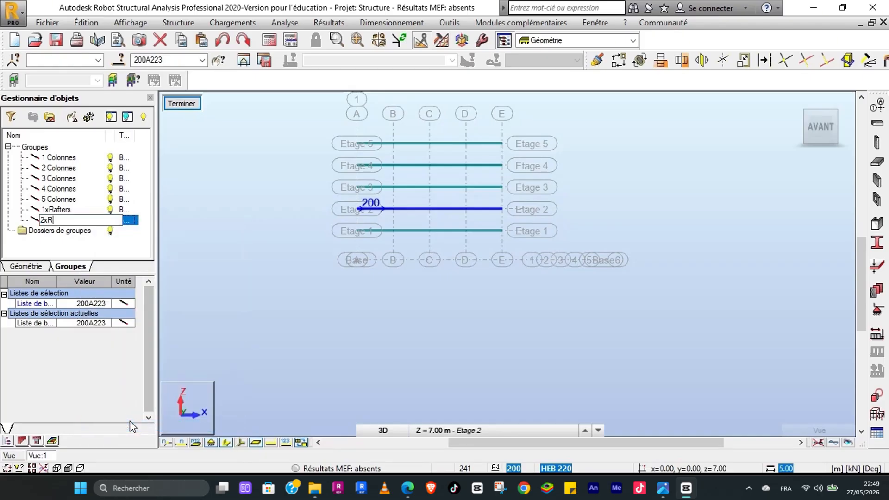
{"action": "type", "text": "afters"}
{"action": "key", "text": "Return"}
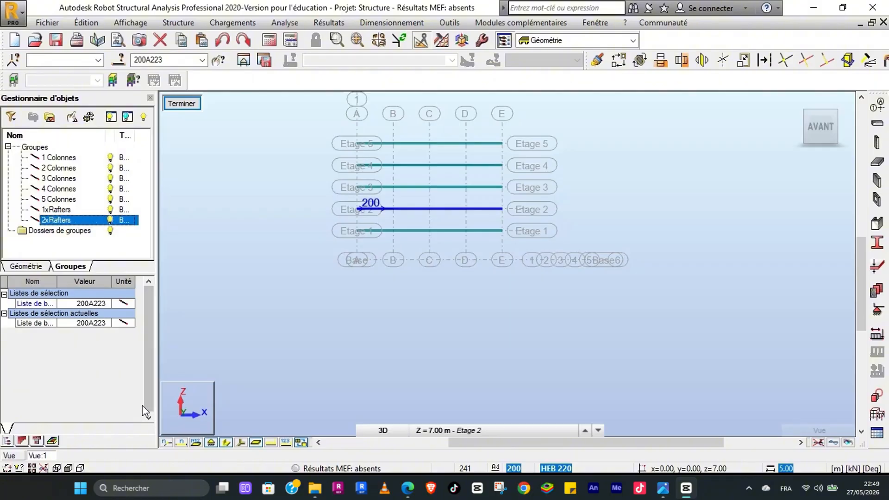
Step: Create a group from the HEB 220 beams of Etage 3 and name it 3xRafters
{"action": "left_click_drag", "start_coordinate": [313, 176], "coordinate": [520, 198]}
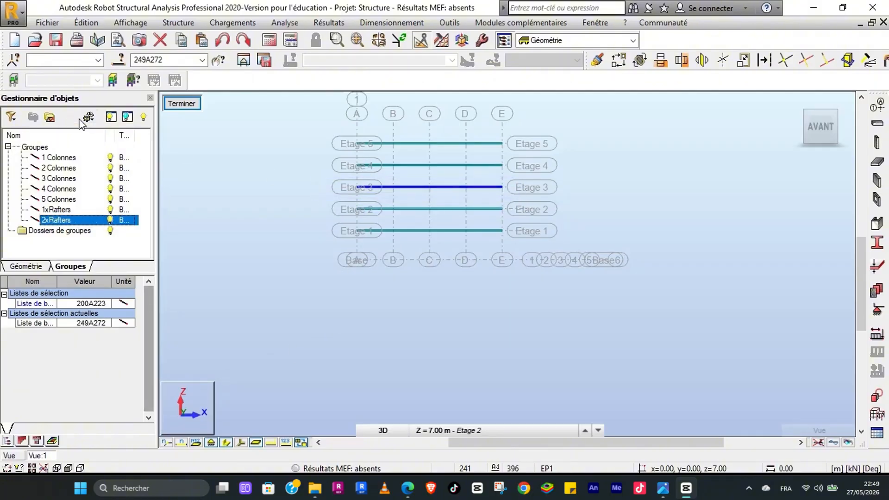
{"action": "left_click", "coordinate": [50, 116]}
{"action": "left_click", "coordinate": [65, 231]}
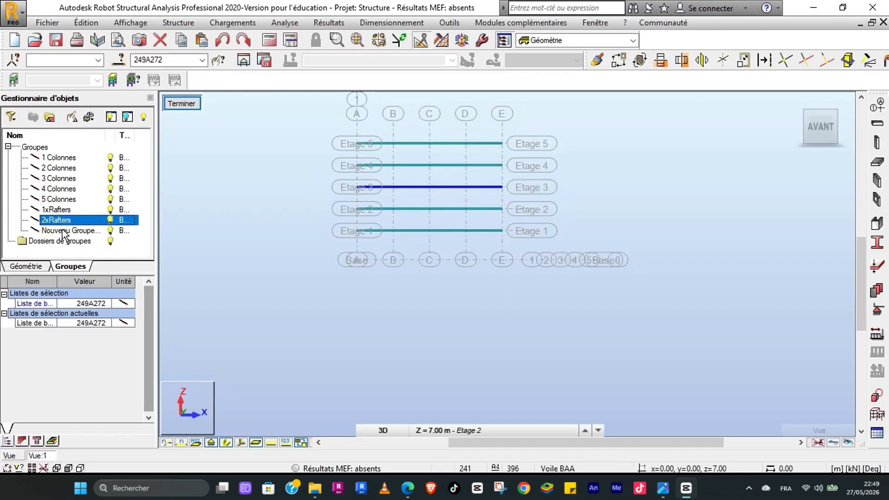
{"action": "right_click", "coordinate": [64, 232]}
{"action": "left_click", "coordinate": [101, 437]}
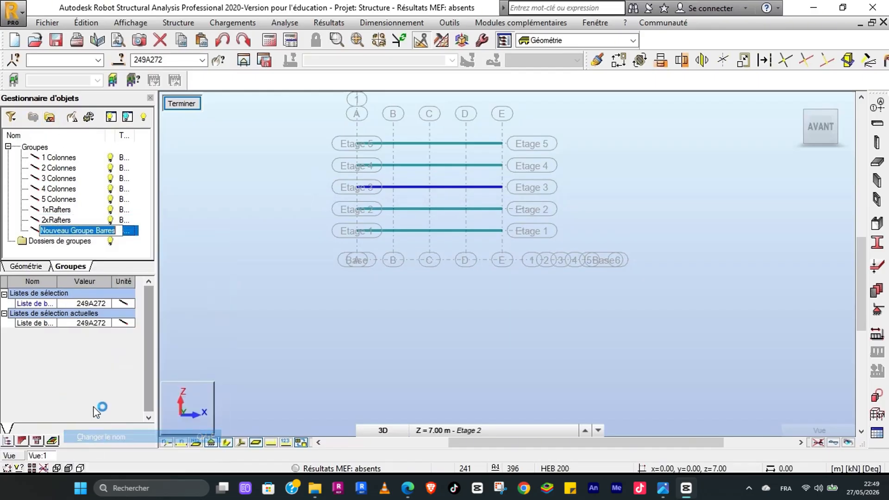
{"action": "type", "text": "3x"}
{"action": "type", "text": "Rafters"}
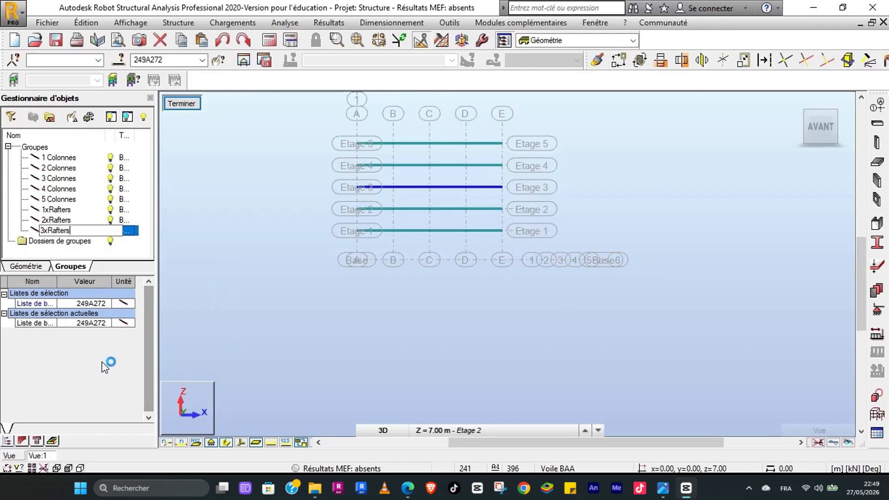
{"action": "key", "text": "Return"}
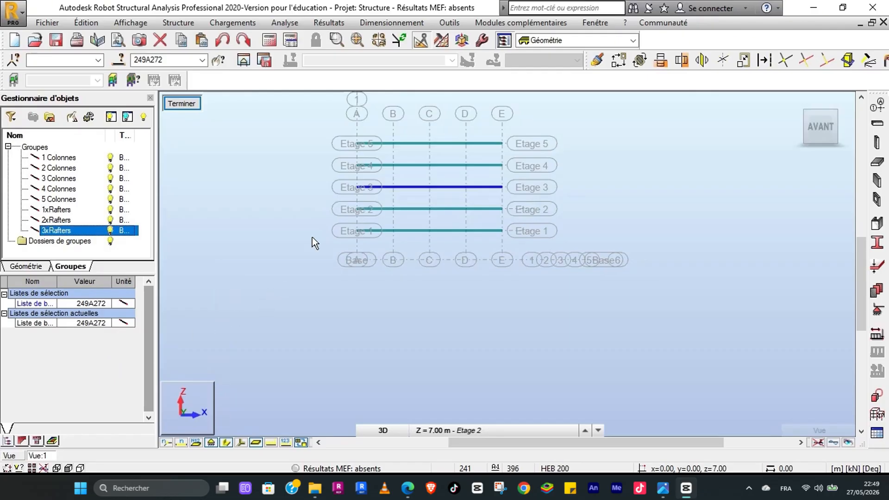
Step: Create a group from the HEB 220 beams of Etage 4 and name it 4xRafters
{"action": "left_click_drag", "start_coordinate": [415, 168], "coordinate": [524, 179]}
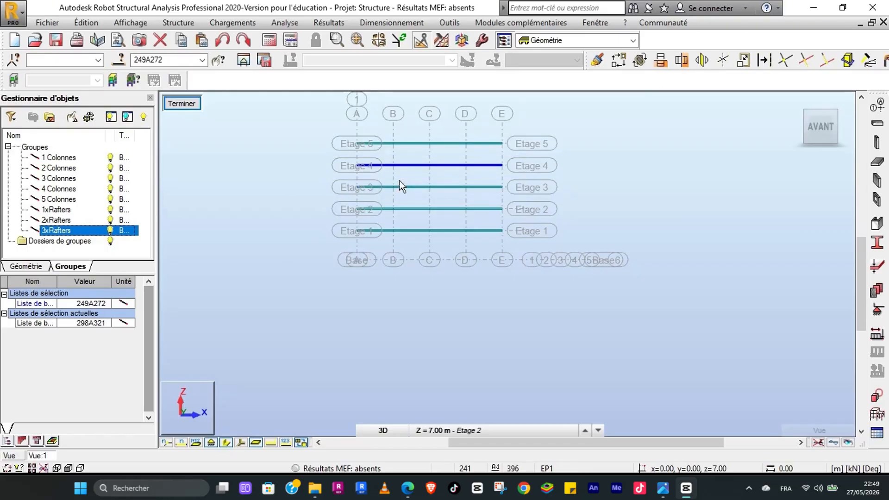
{"action": "left_click", "coordinate": [50, 116]}
{"action": "right_click", "coordinate": [77, 241]}
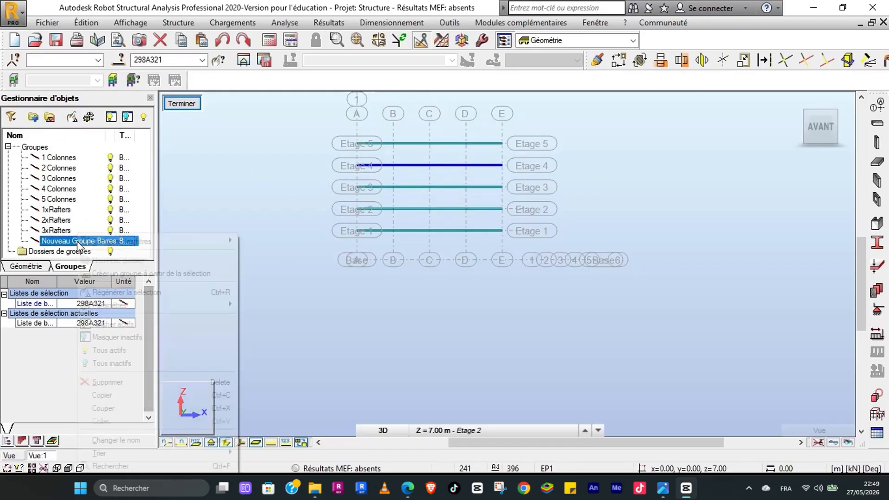
{"action": "left_click", "coordinate": [117, 440]}
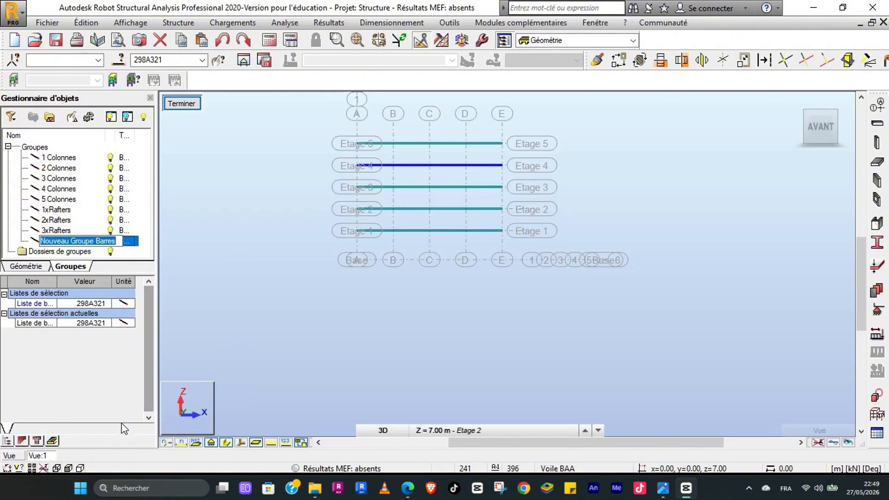
{"action": "type", "text": "4xRafters"}
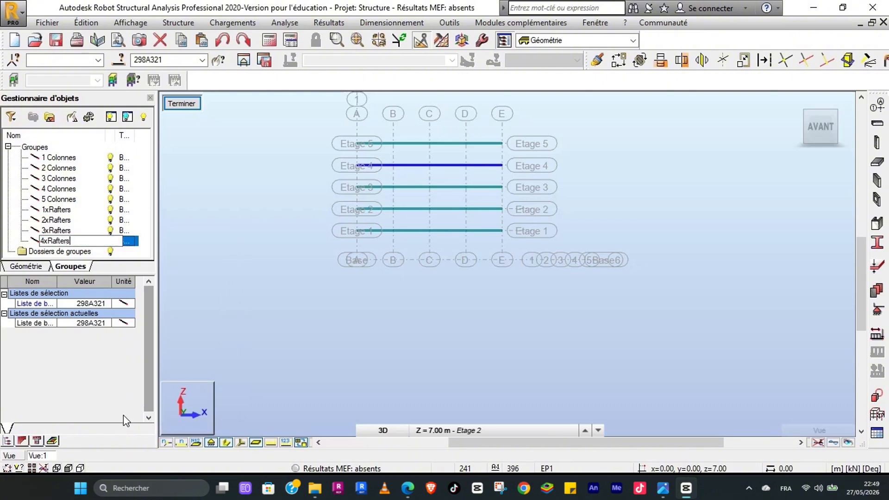
{"action": "key", "text": "Return"}
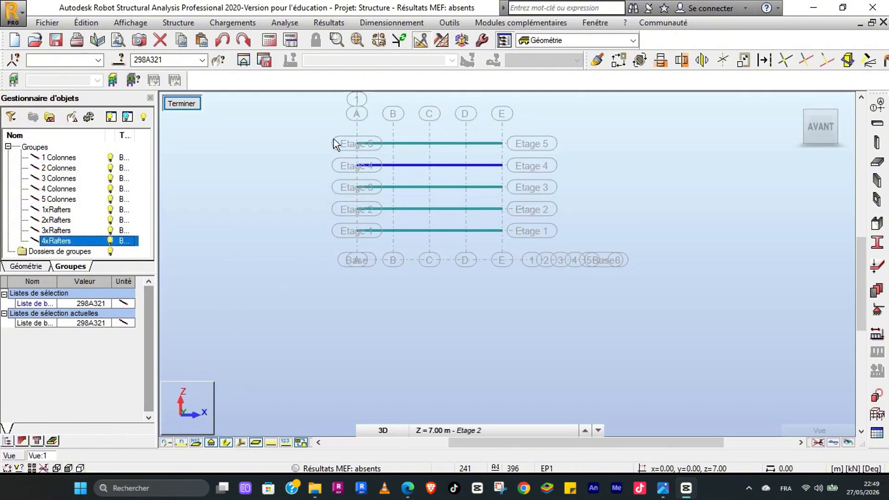
Step: Create a group from the HEB 220 beams of Etage 5 and name it 5xRafters
{"action": "left_click_drag", "start_coordinate": [333, 132], "coordinate": [519, 154]}
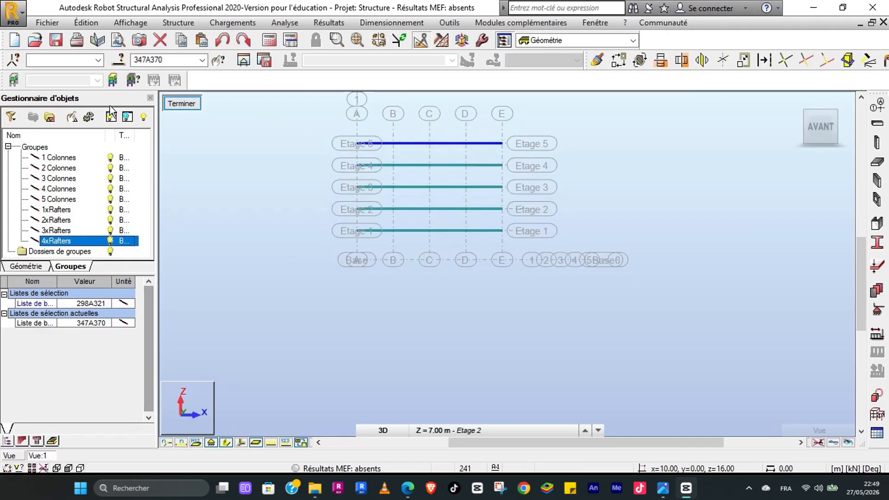
{"action": "left_click", "coordinate": [49, 117]}
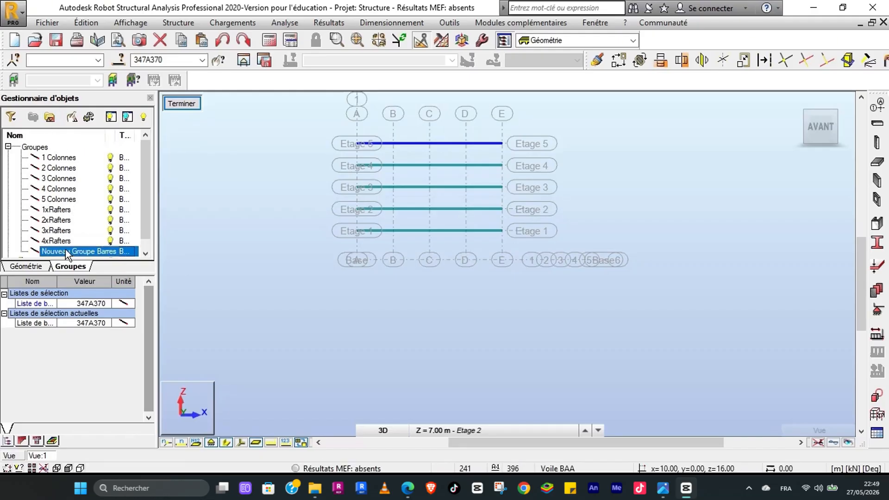
{"action": "right_click", "coordinate": [66, 250]}
{"action": "left_click", "coordinate": [93, 217]}
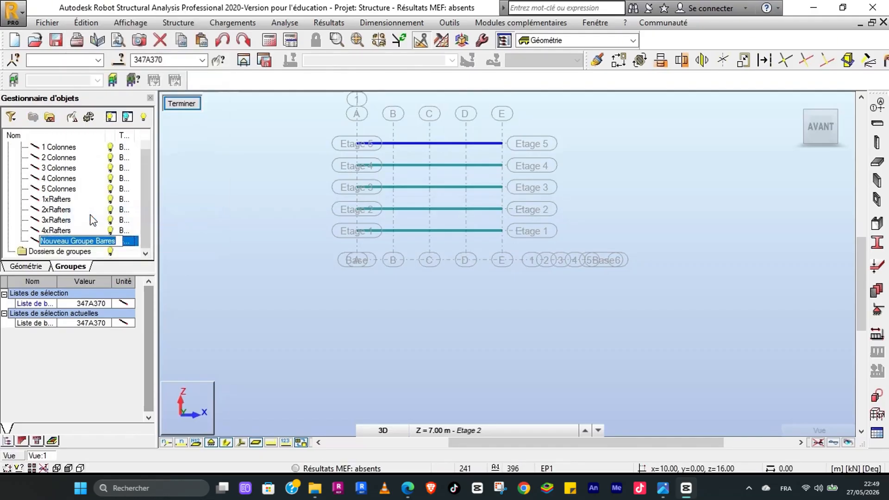
{"action": "type", "text": "5x"}
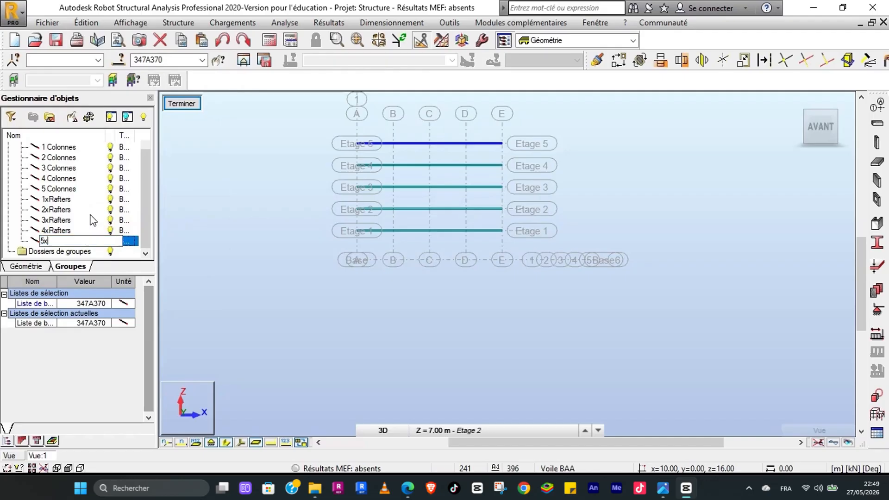
{"action": "type", "text": "Rafters"}
{"action": "key", "text": "Return"}
{"action": "left_click", "coordinate": [256, 199]}
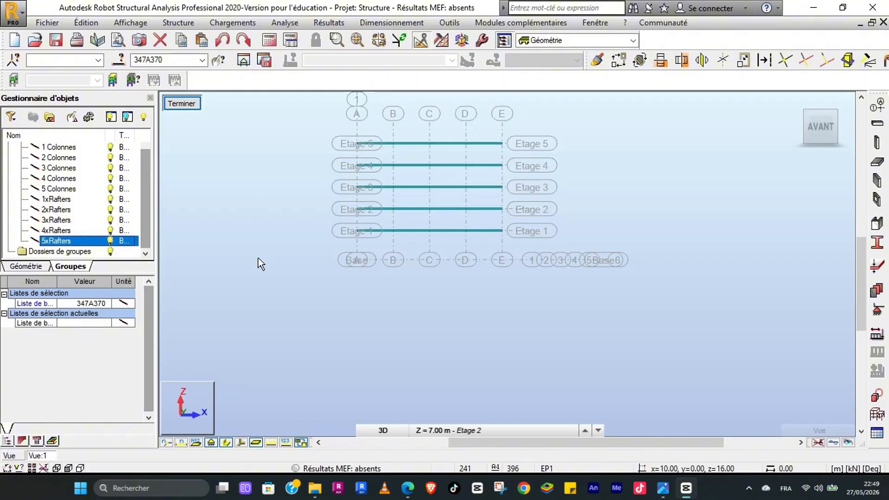
Step: Regenerate the selection of the 3xRafters group to check which bars it contains
{"action": "left_click", "coordinate": [59, 221]}
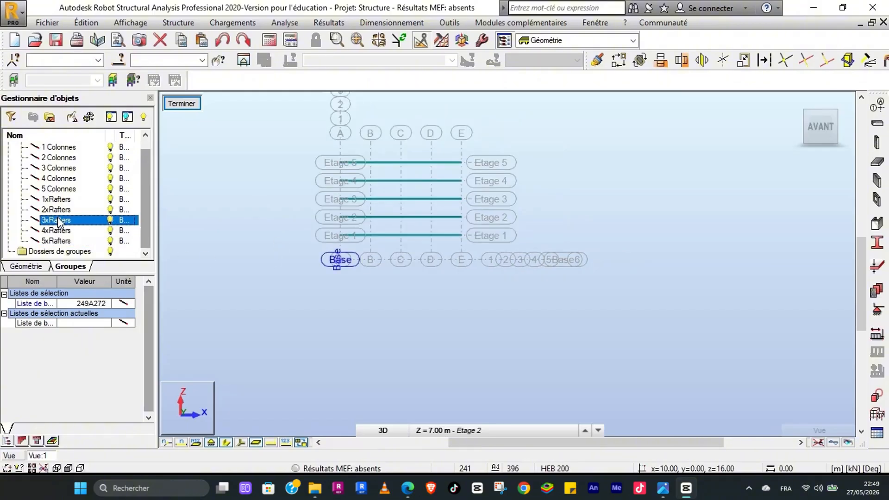
{"action": "right_click", "coordinate": [58, 222]}
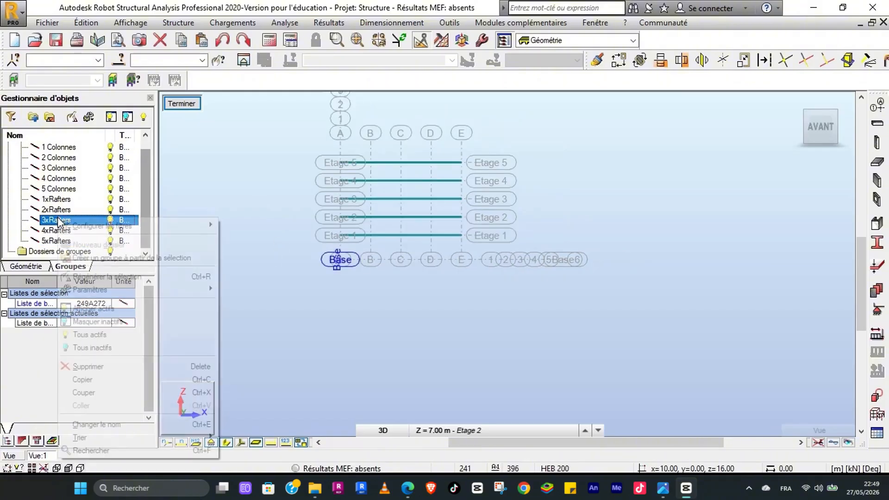
{"action": "left_click", "coordinate": [101, 274]}
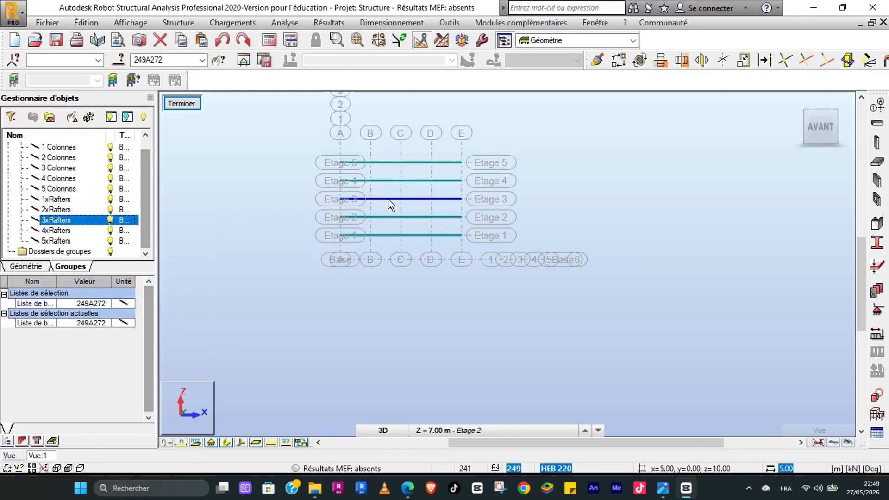
Step: Leave the isolated beam view and select all bars with the HEB 200 section in the full frame
{"action": "left_click", "coordinate": [187, 104]}
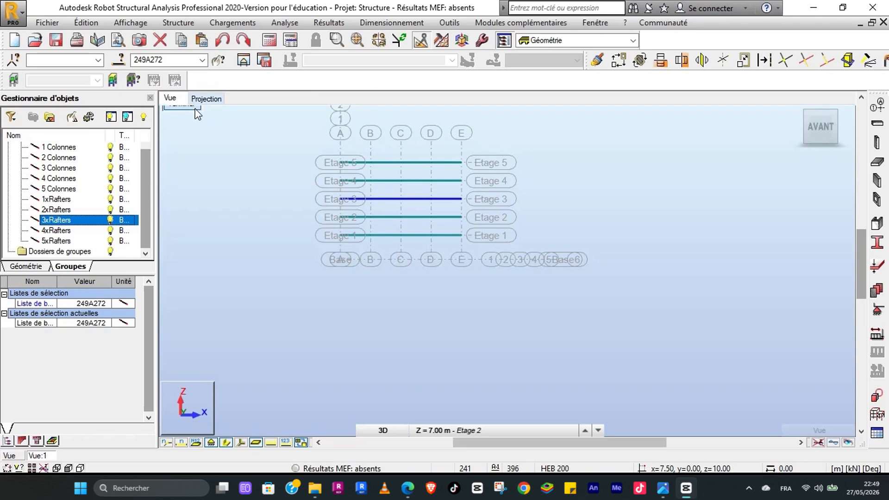
{"action": "left_click", "coordinate": [253, 172]}
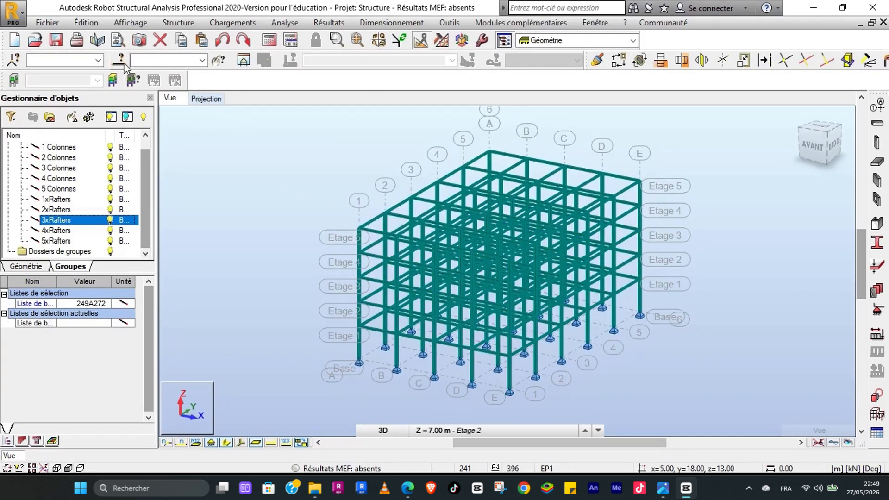
{"action": "left_click", "coordinate": [133, 80]}
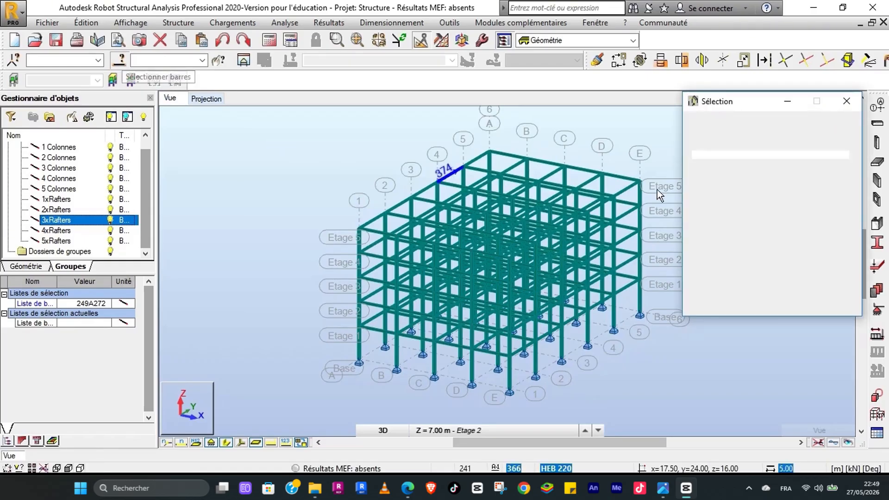
{"action": "left_click", "coordinate": [790, 211]}
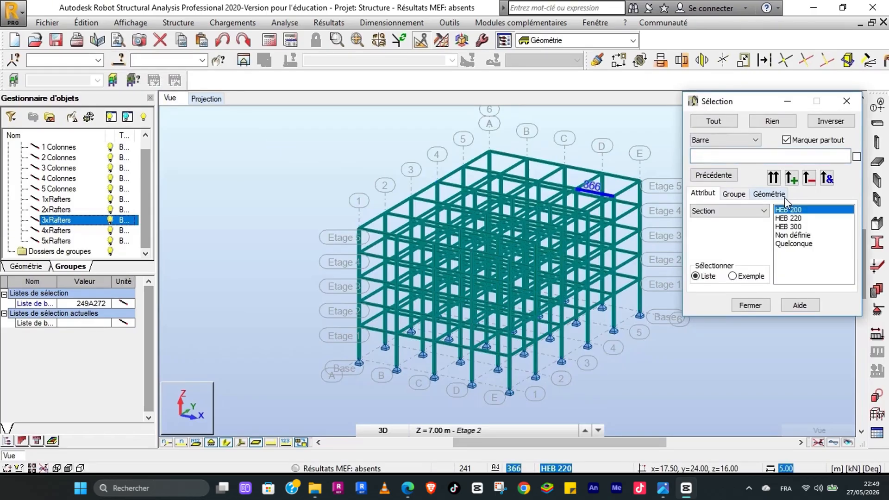
{"action": "left_click", "coordinate": [773, 178]}
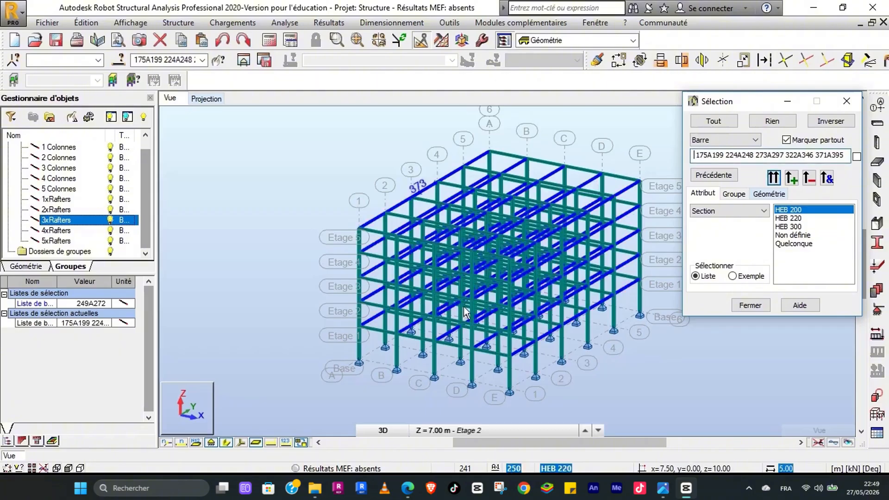
{"action": "left_click", "coordinate": [756, 305]}
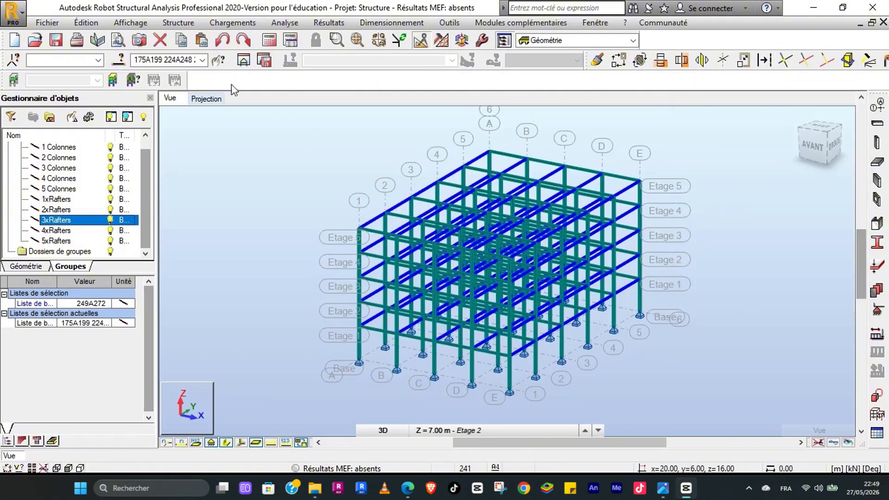
Step: Isolate the selected HEB 200 bars in a new window and show them in the front view
{"action": "left_click", "coordinate": [244, 61]}
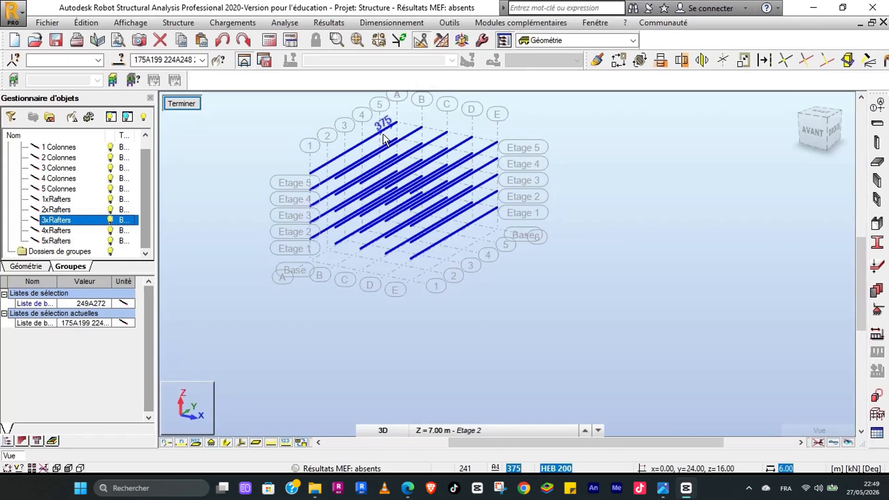
{"action": "left_click", "coordinate": [812, 132]}
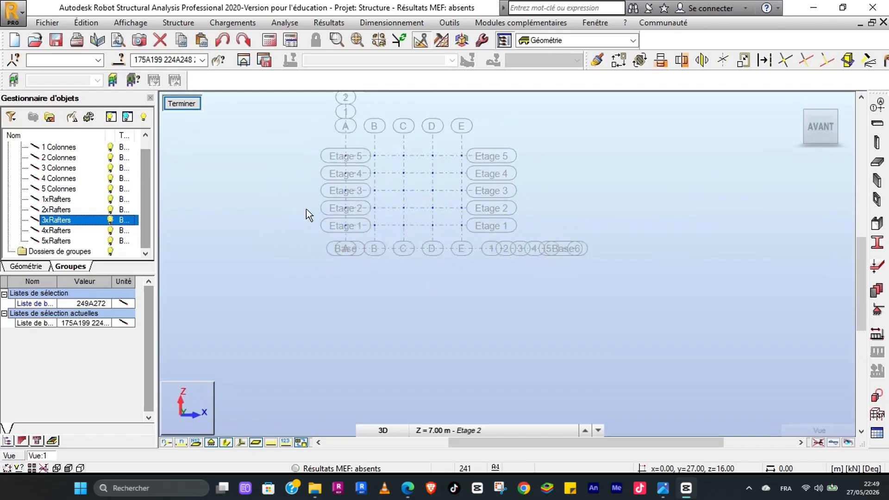
{"action": "scroll", "coordinate": [306, 209], "scroll_direction": "up", "scroll_amount": 1}
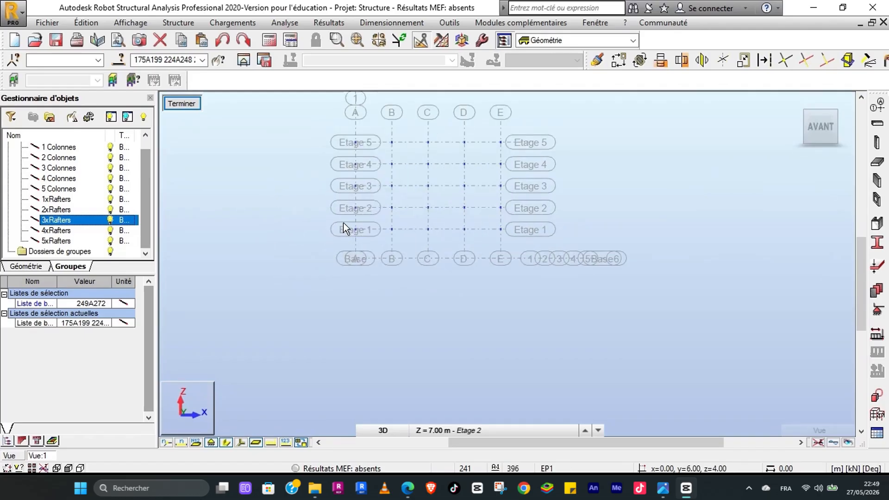
Step: Create a group from the HEB 200 beams of Etage 1
{"action": "left_click_drag", "start_coordinate": [318, 220], "coordinate": [538, 246]}
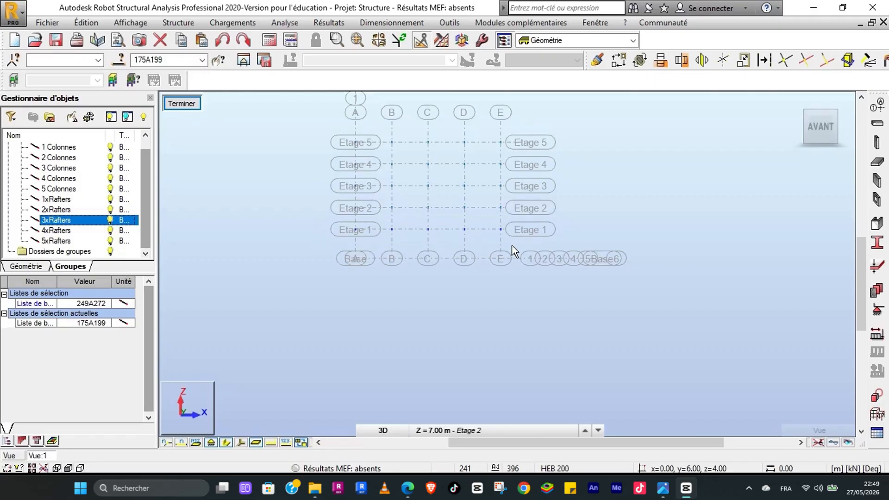
{"action": "left_click", "coordinate": [49, 117]}
{"action": "right_click", "coordinate": [72, 254]}
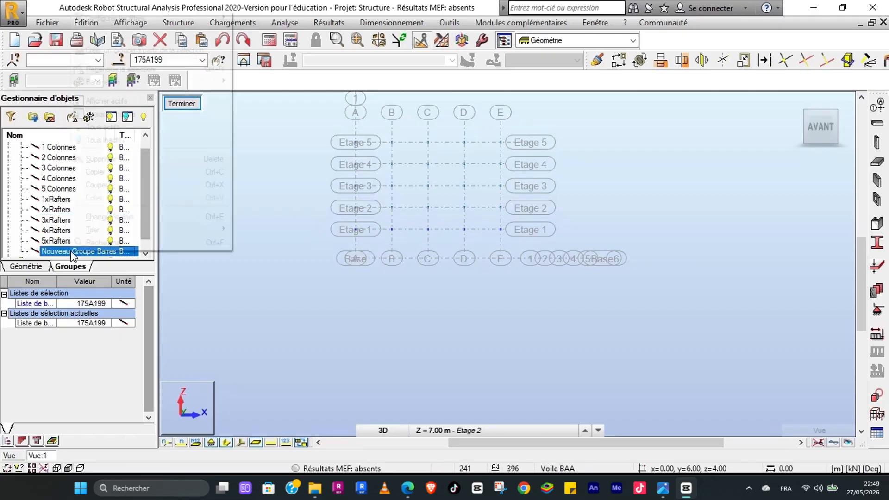
{"action": "left_click", "coordinate": [121, 216]}
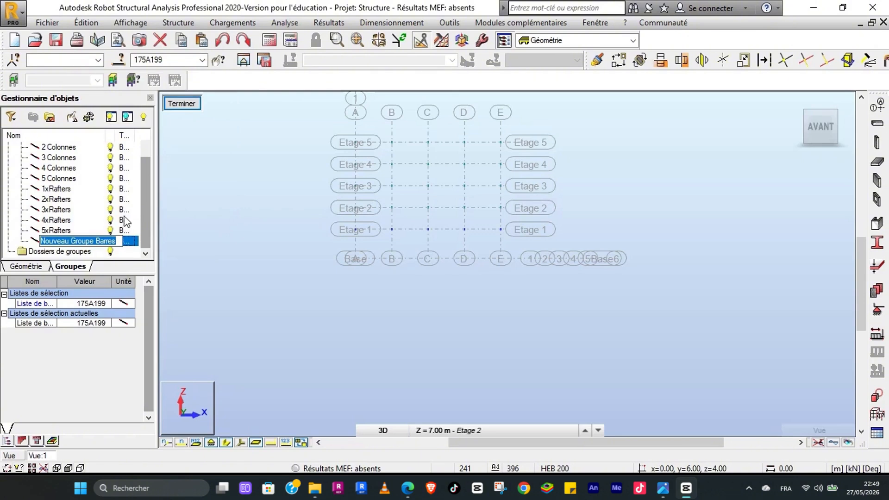
{"action": "type", "text": "1yRaft"}
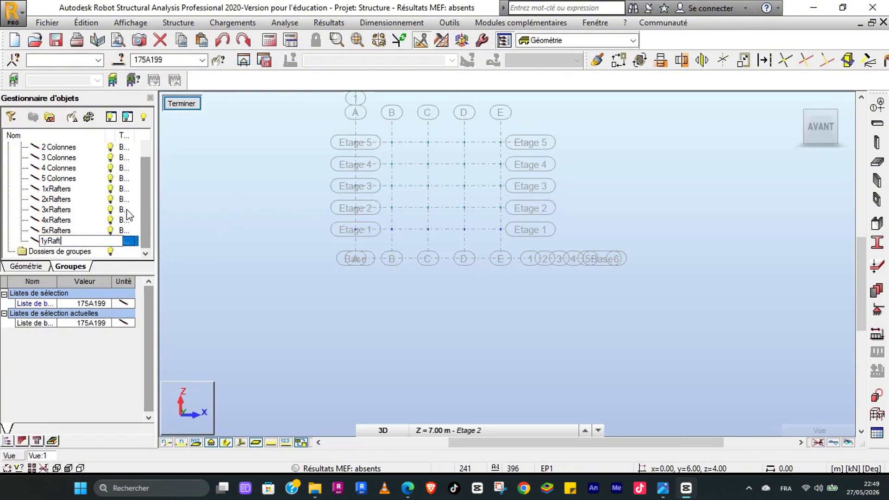
{"action": "type", "text": "ers"}
{"action": "key", "text": "Escape"}
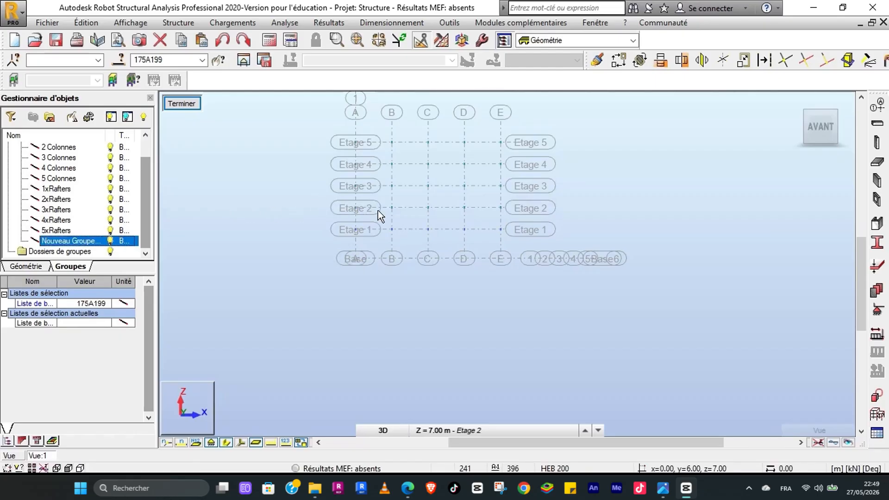
{"action": "left_click", "coordinate": [322, 199]}
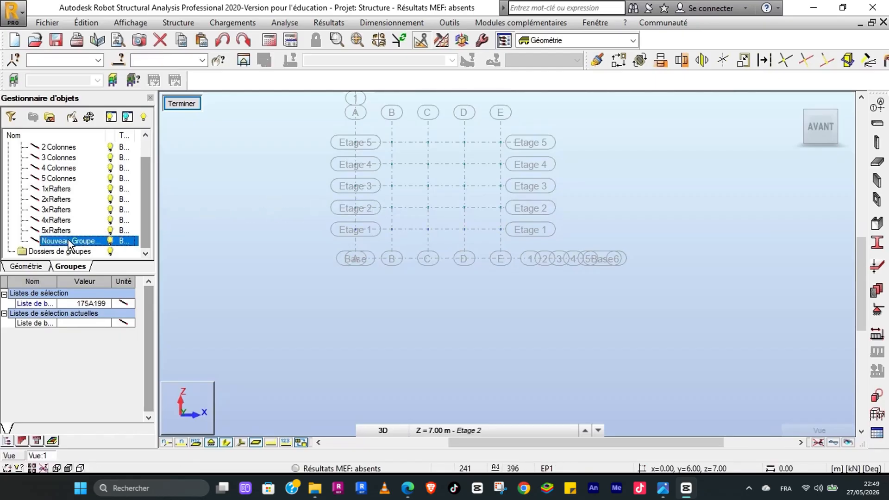
{"action": "right_click", "coordinate": [68, 240]}
{"action": "left_click", "coordinate": [294, 212]}
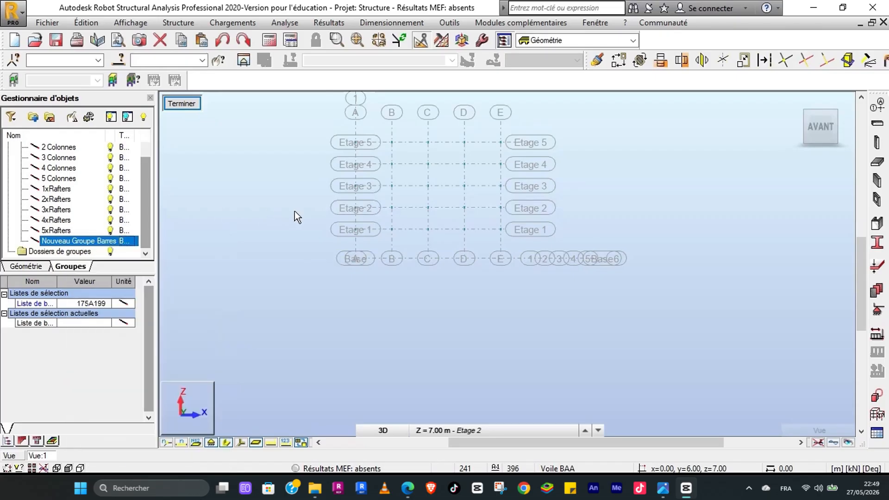
{"action": "left_click_drag", "start_coordinate": [296, 215], "coordinate": [469, 237]}
{"action": "left_click", "coordinate": [283, 212]}
Step: Rename the new Etage 1 bar group as 1yRafters and regenerate its selection
{"action": "right_click", "coordinate": [63, 242]}
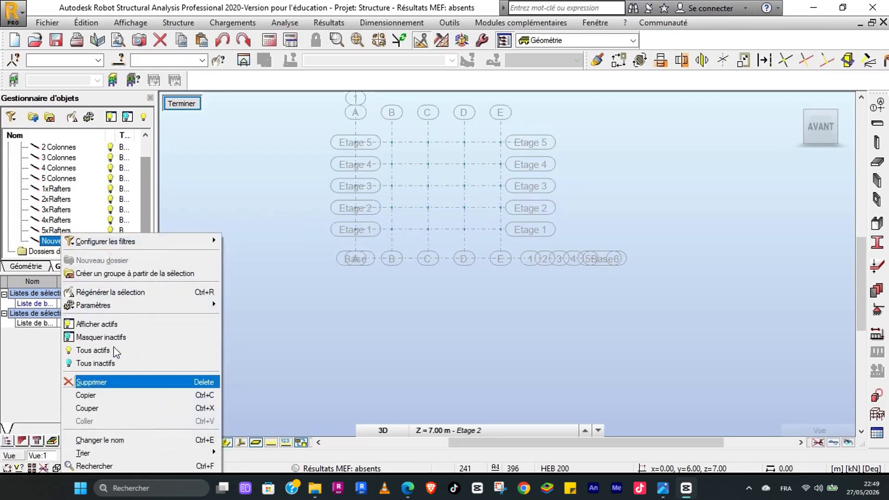
{"action": "left_click", "coordinate": [99, 441]}
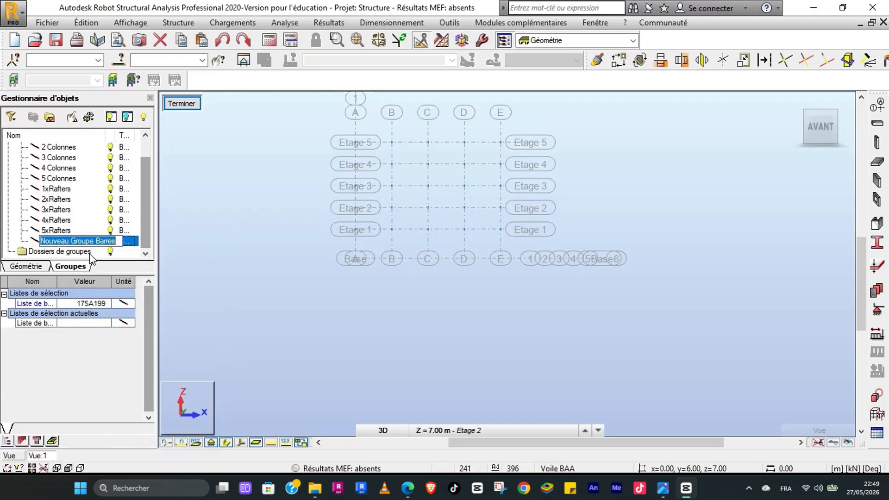
{"action": "type", "text": "1yRafters"}
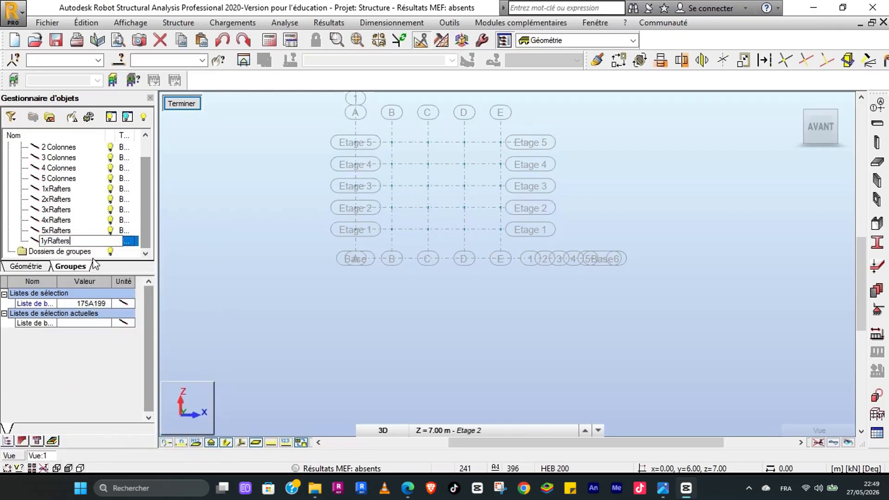
{"action": "key", "text": "Return"}
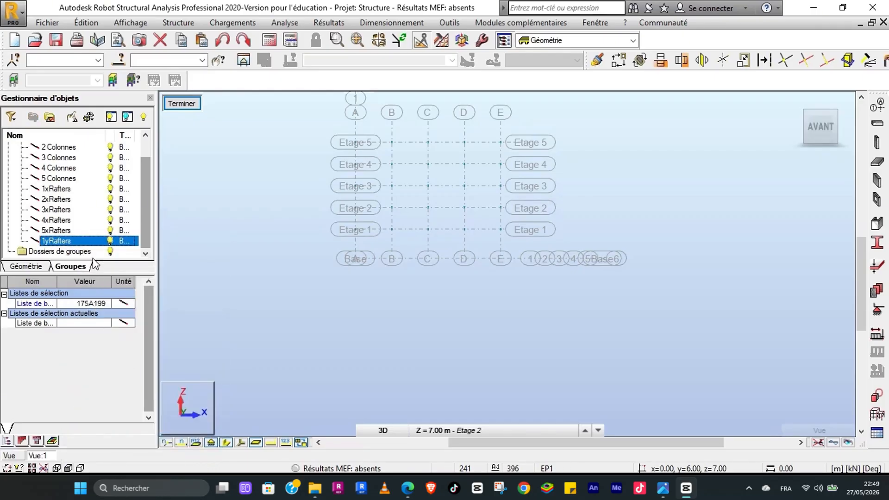
{"action": "right_click", "coordinate": [61, 243]}
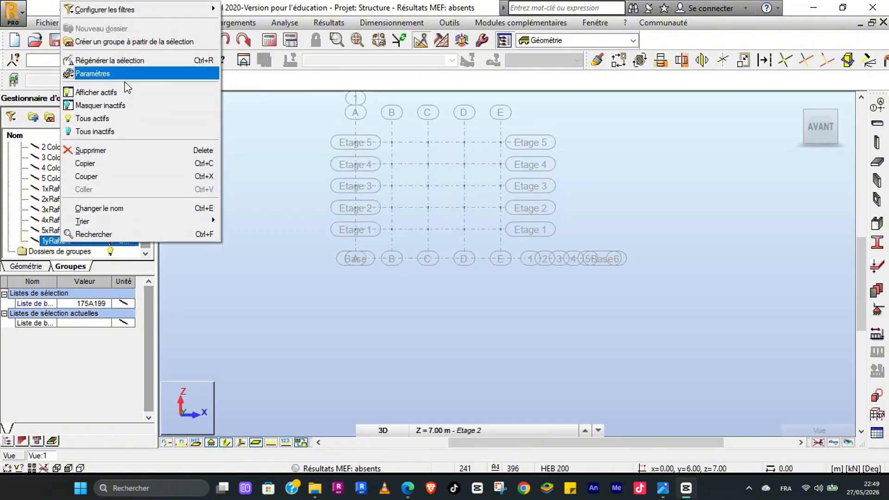
{"action": "left_click", "coordinate": [128, 61]}
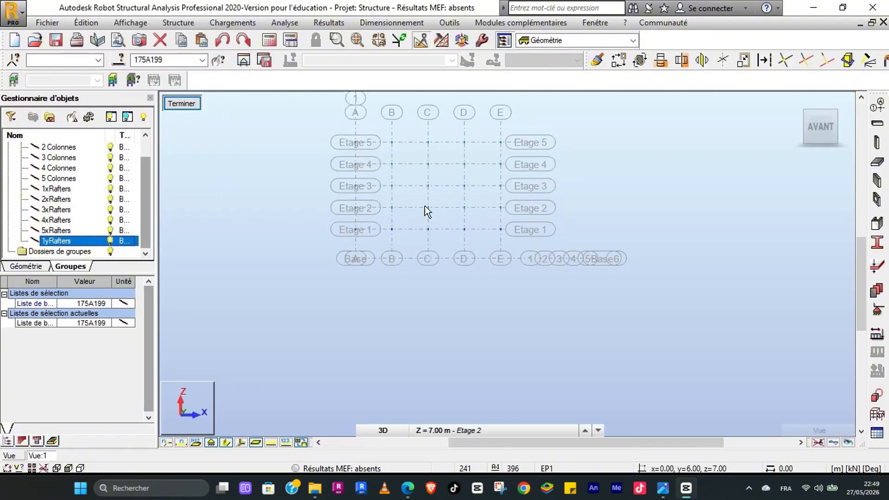
Step: Select the HEB 200 beams of Etage 2 and save them as a bar group named 2yRafters
{"action": "scroll", "coordinate": [372, 221], "scroll_direction": "up", "scroll_amount": 1}
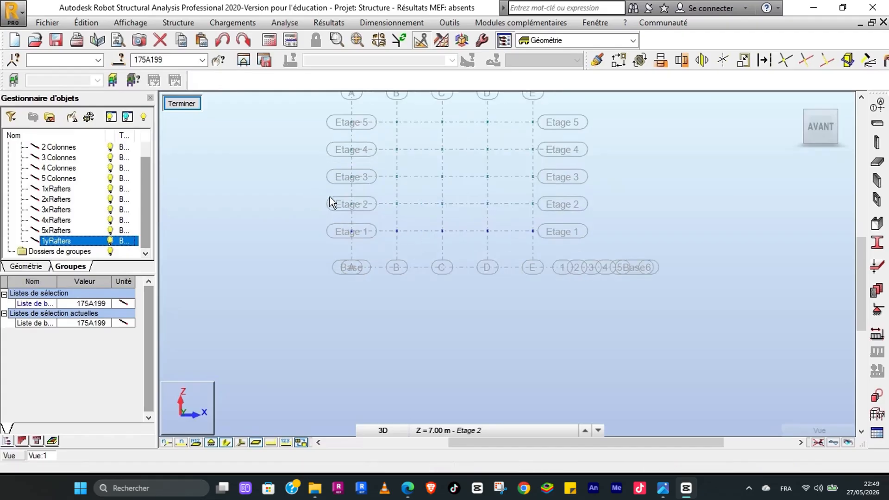
{"action": "left_click_drag", "start_coordinate": [324, 193], "coordinate": [558, 217]}
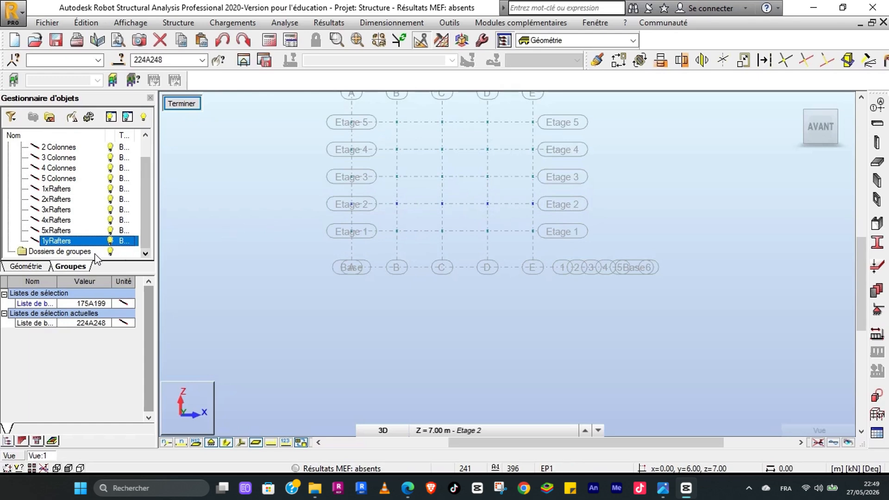
{"action": "left_click", "coordinate": [50, 118]}
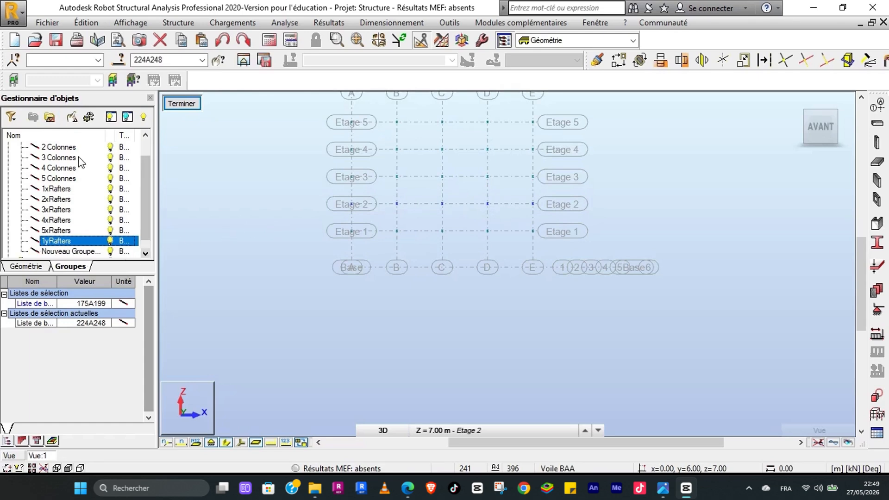
{"action": "right_click", "coordinate": [76, 250]}
{"action": "left_click", "coordinate": [91, 216]}
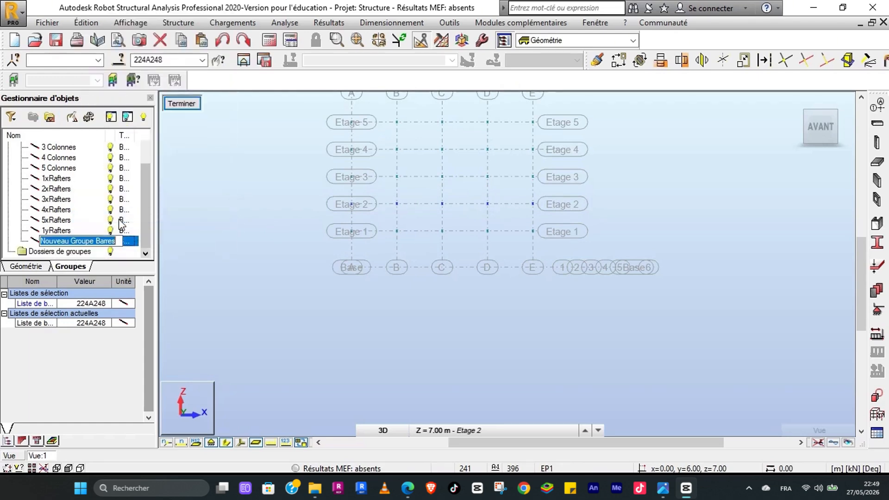
{"action": "type", "text": "2yR"}
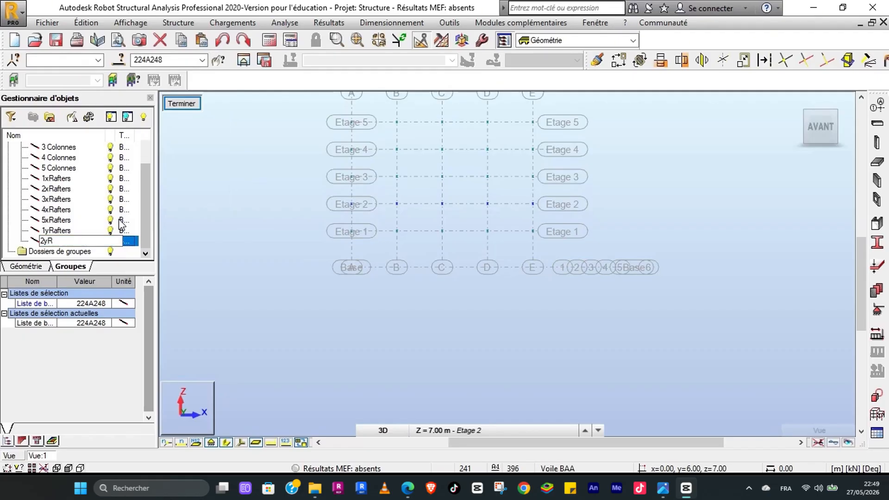
{"action": "type", "text": "afters"}
{"action": "key", "text": "Return"}
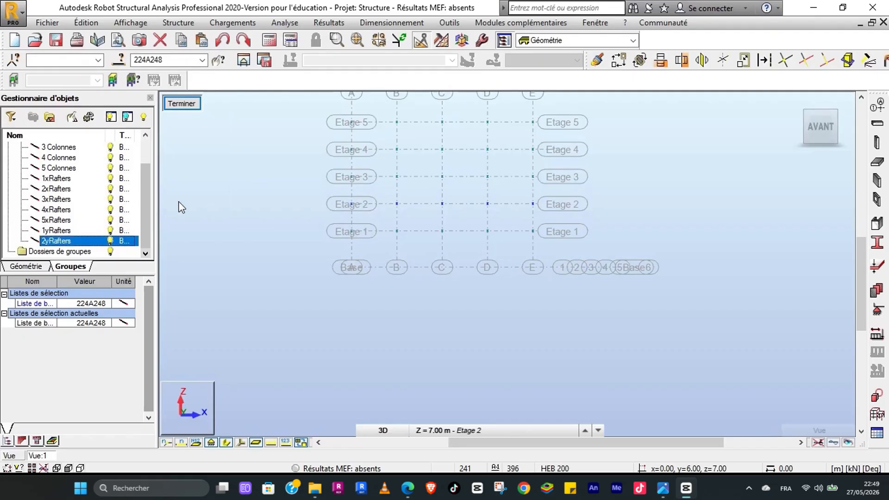
Step: Select the HEB 200 beams of Etage 3 and save them as a bar group named 3yRafters
{"action": "left_click_drag", "start_coordinate": [323, 163], "coordinate": [560, 191]}
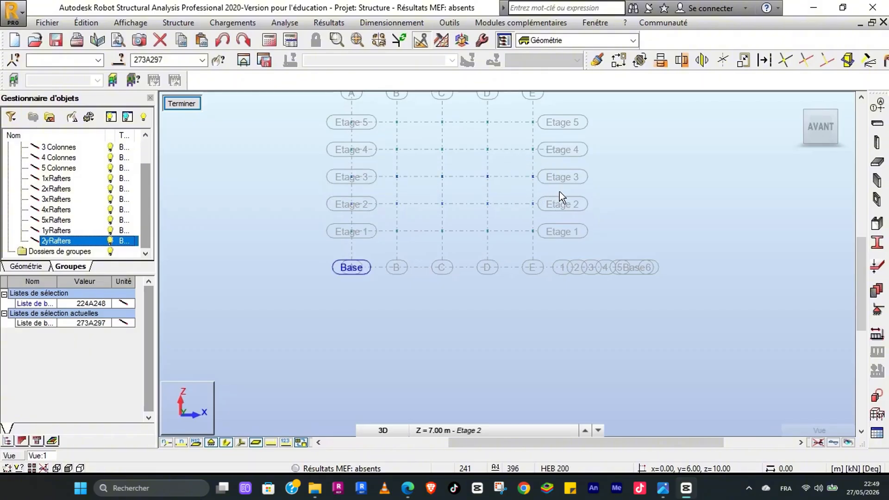
{"action": "left_click", "coordinate": [51, 118]}
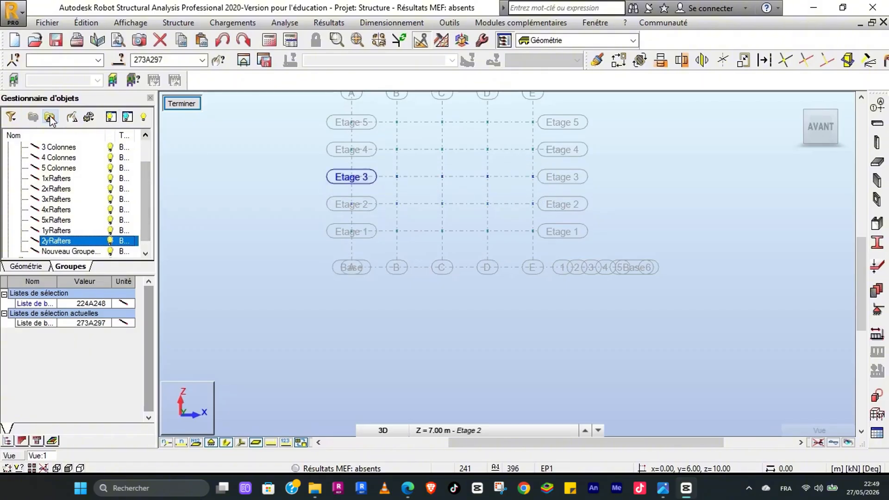
{"action": "right_click", "coordinate": [70, 248]}
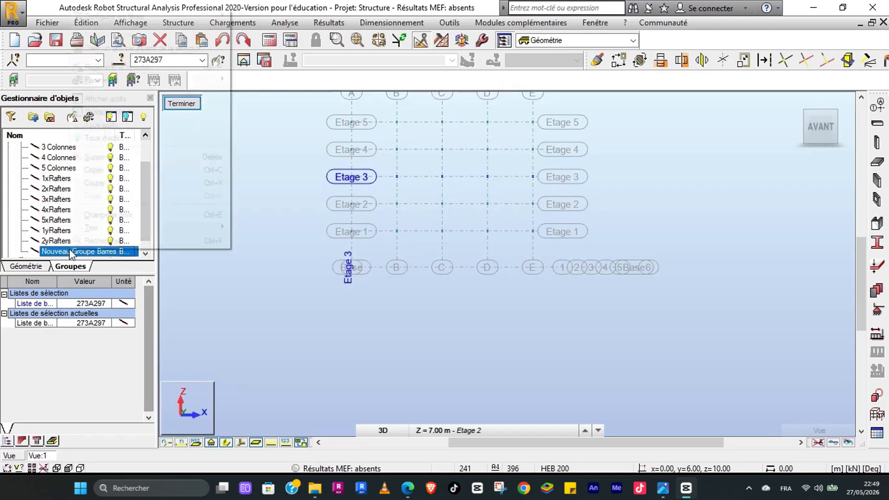
{"action": "left_click", "coordinate": [106, 216]}
{"action": "type", "text": "3"}
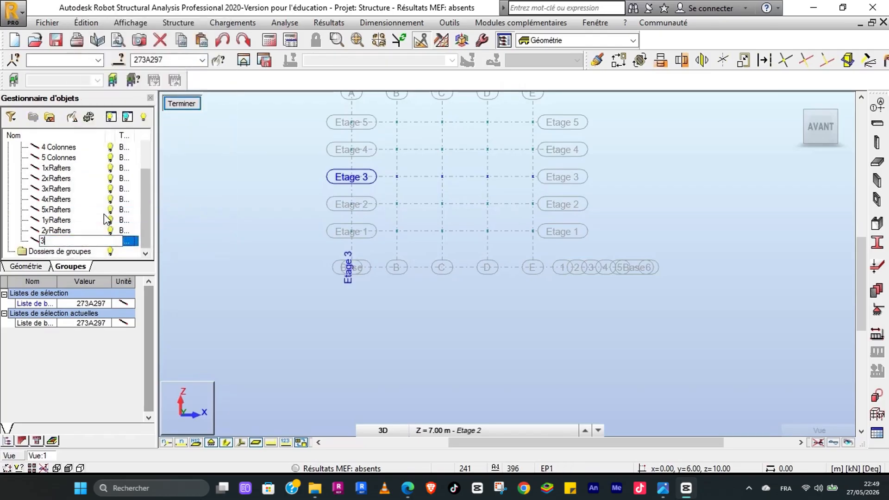
{"action": "type", "text": "yRafters"}
{"action": "key", "text": "Return"}
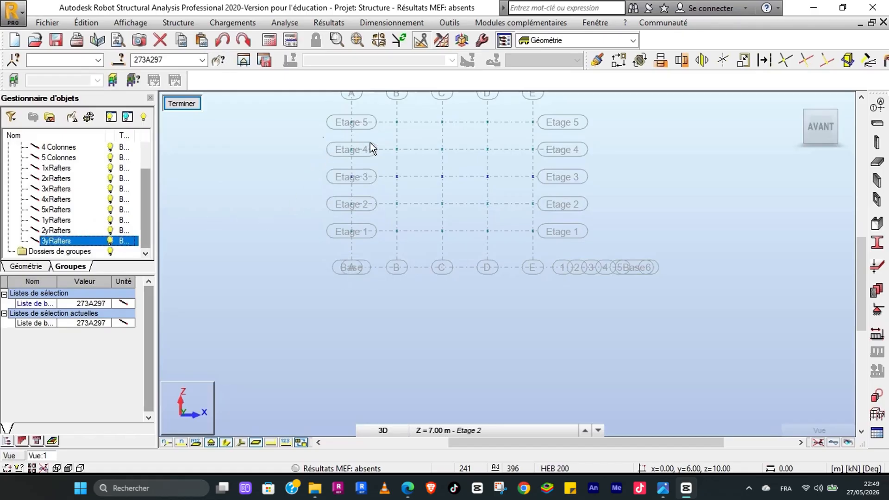
Step: Select the HEB 200 beams of Etage 4 and save them as a bar group named 4yRafters
{"action": "left_click_drag", "start_coordinate": [370, 142], "coordinate": [544, 163]}
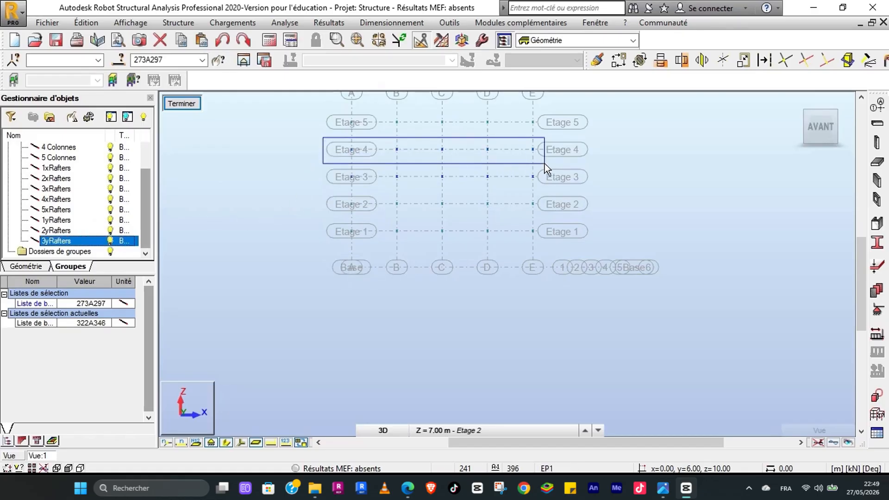
{"action": "left_click", "coordinate": [51, 118]}
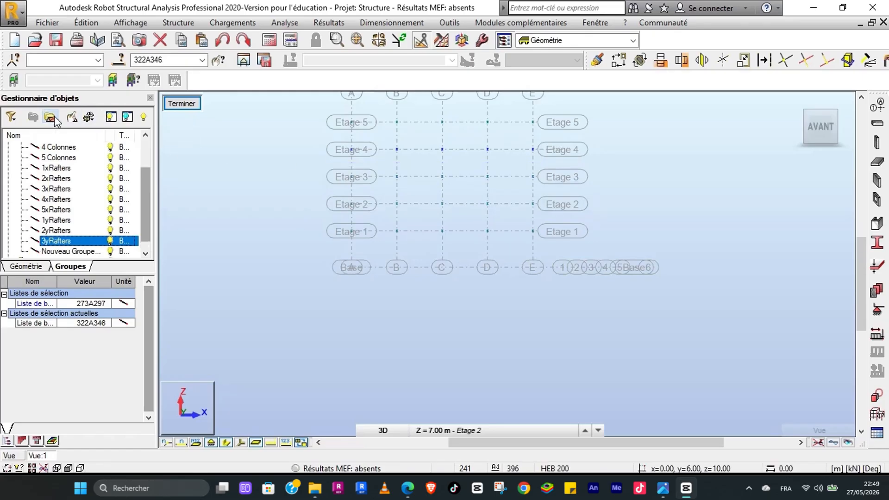
{"action": "right_click", "coordinate": [73, 252]}
{"action": "left_click", "coordinate": [106, 217]}
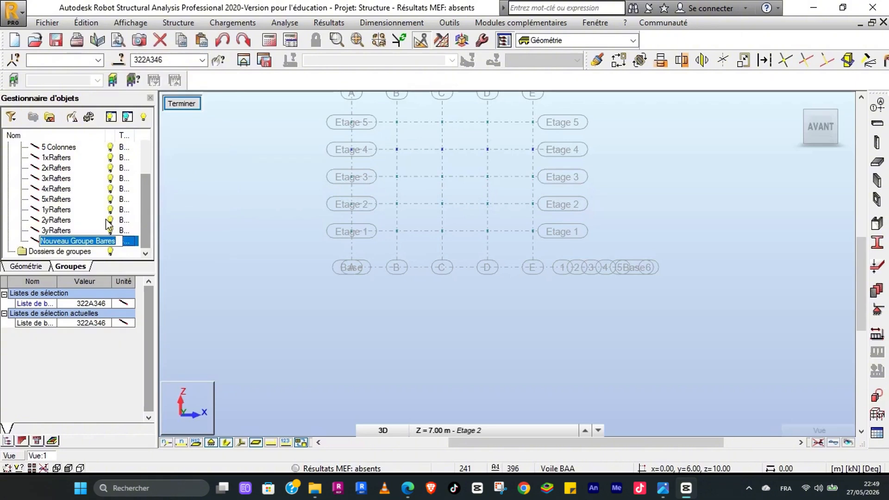
{"action": "type", "text": "4yRafters"}
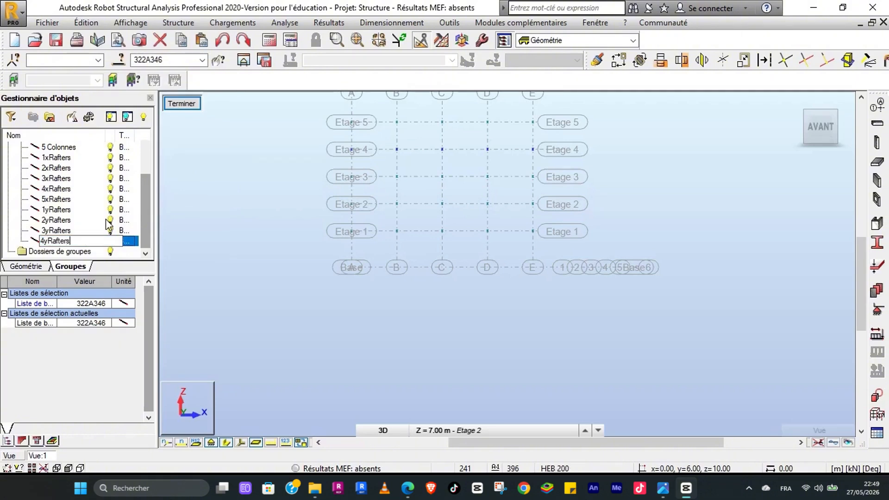
{"action": "key", "text": "Return"}
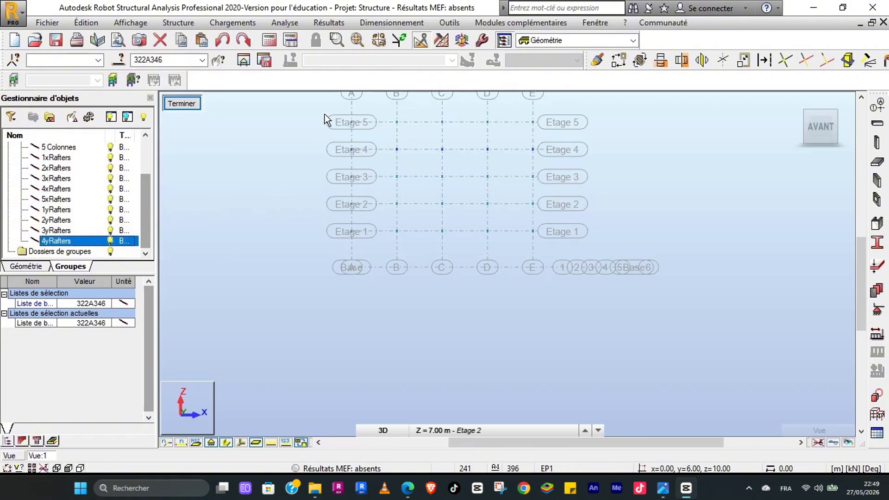
Step: Save the HEB 200 beams of Etage 5 as a bar group named 5yRafters and leave the isolated view
{"action": "left_click_drag", "start_coordinate": [324, 114], "coordinate": [557, 136]}
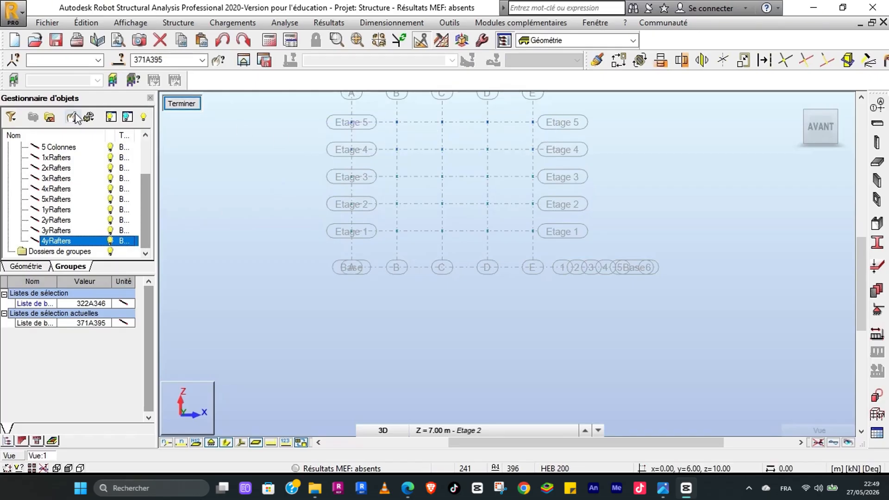
{"action": "left_click", "coordinate": [51, 117]}
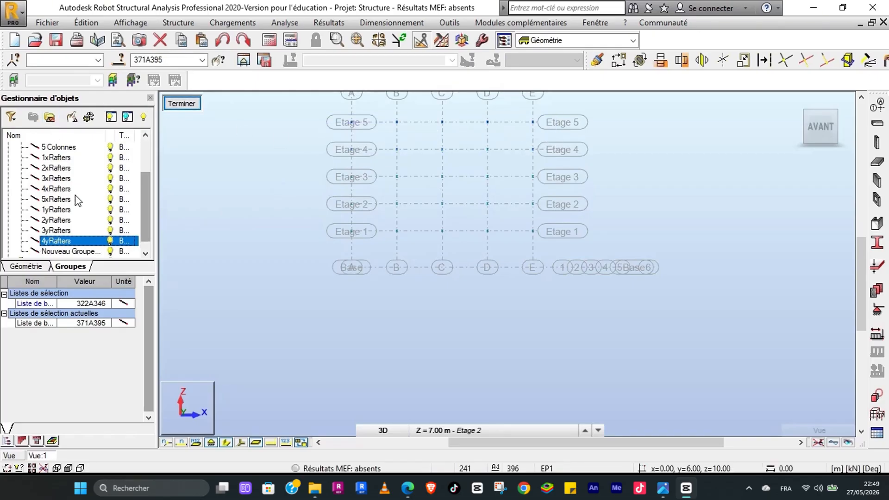
{"action": "left_click", "coordinate": [68, 251]}
{"action": "right_click", "coordinate": [68, 251]}
{"action": "left_click", "coordinate": [92, 216]}
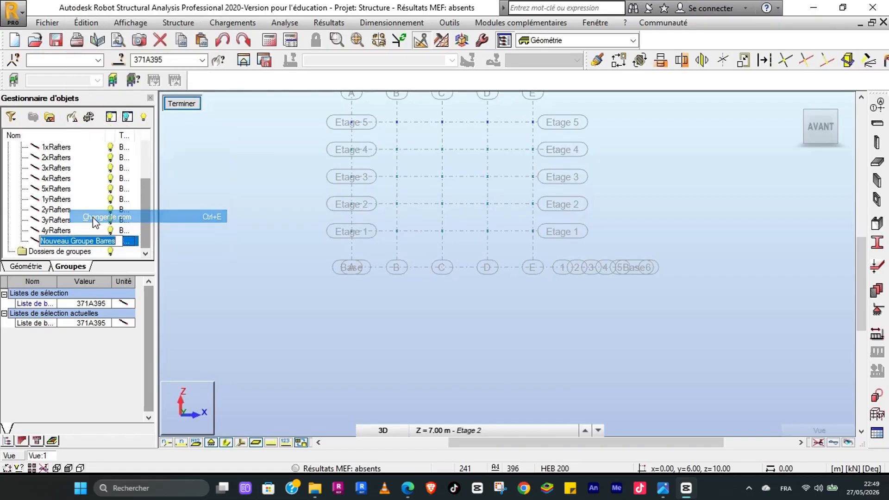
{"action": "type", "text": "5yRafters"}
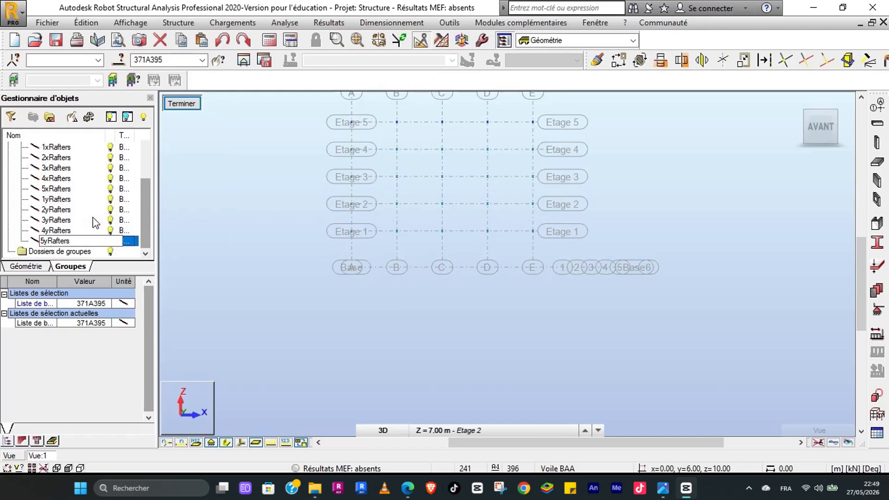
{"action": "key", "text": "Return"}
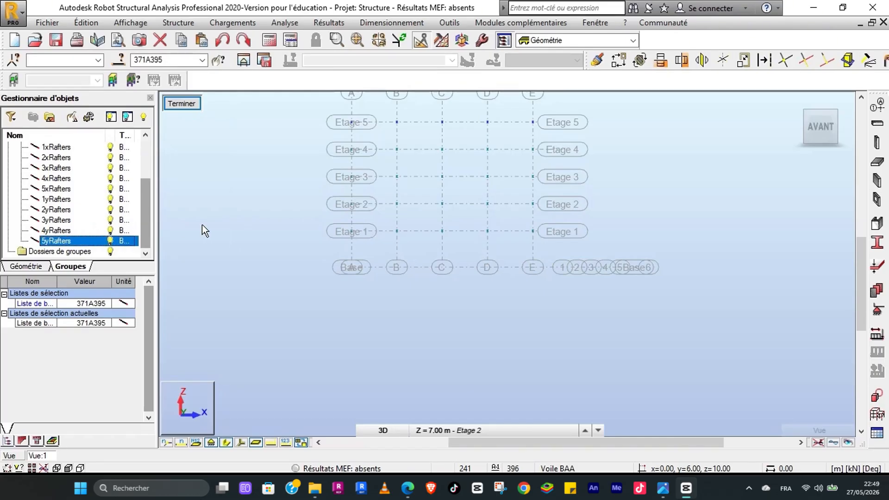
{"action": "left_click", "coordinate": [240, 199]}
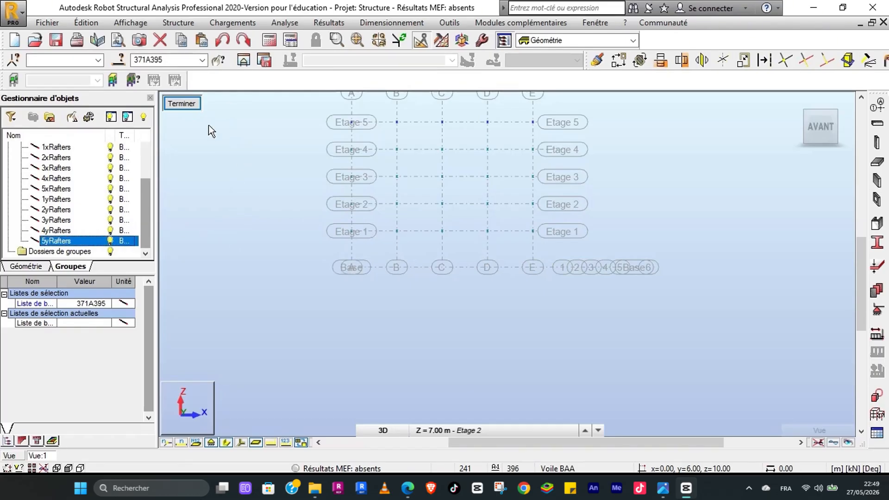
{"action": "left_click", "coordinate": [182, 103]}
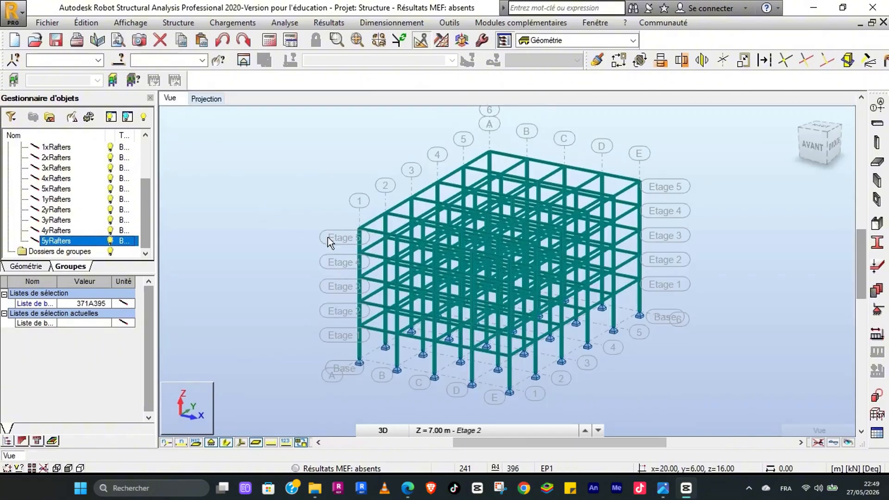
Step: Check the y-direction groups on the full frame by regenerating the selections of 4yRafters, 3yRafters, 2yRafters and 1yRafters in turn
{"action": "left_click", "coordinate": [57, 230]}
{"action": "right_click", "coordinate": [58, 231]}
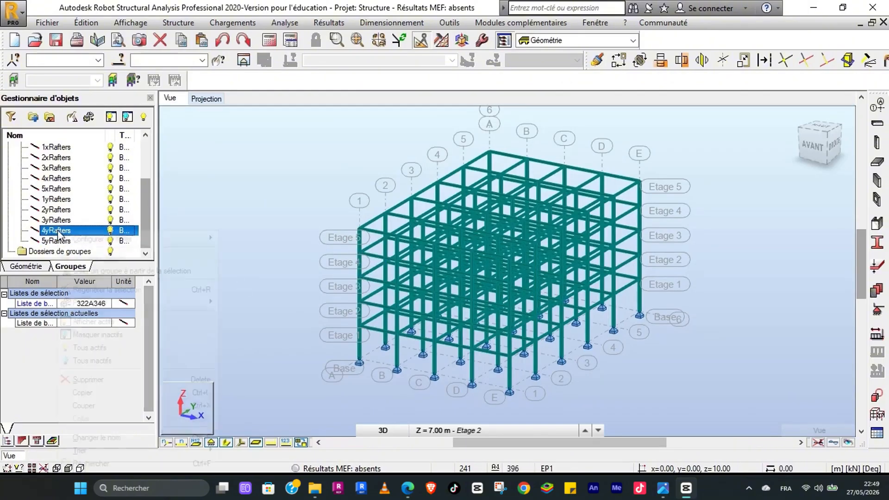
{"action": "left_click", "coordinate": [93, 290]}
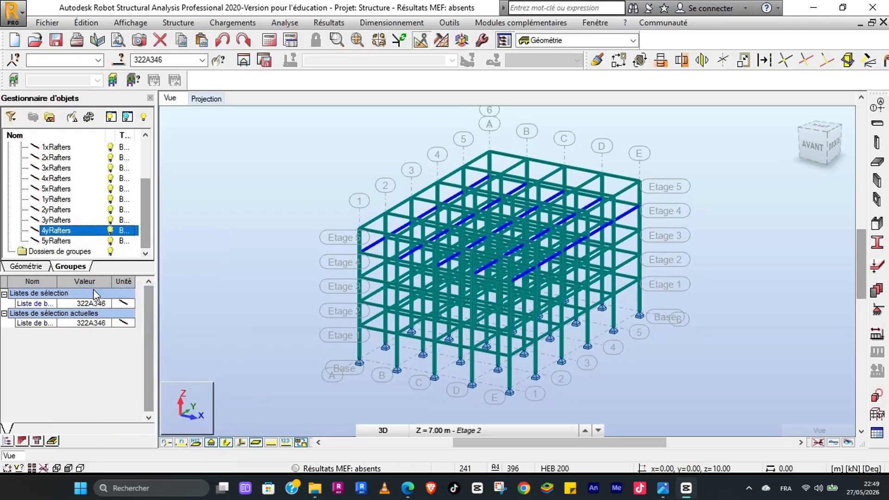
{"action": "right_click", "coordinate": [58, 220]}
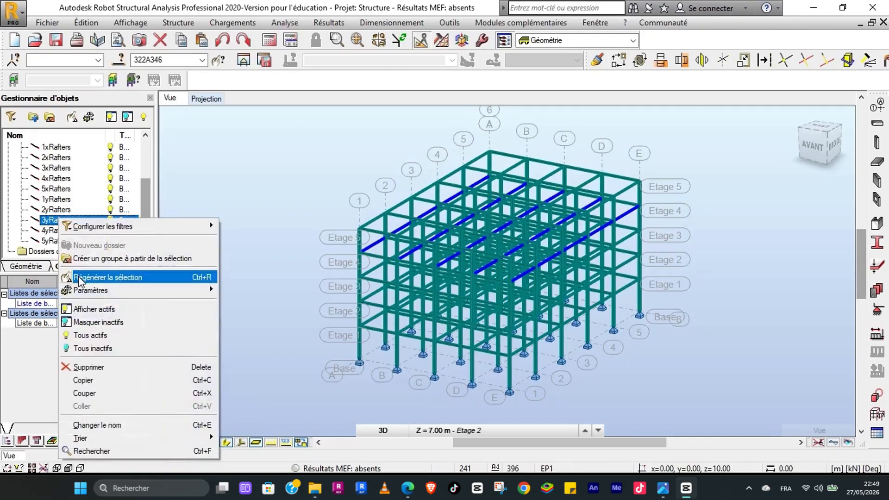
{"action": "left_click", "coordinate": [79, 278]}
{"action": "left_click", "coordinate": [56, 209]}
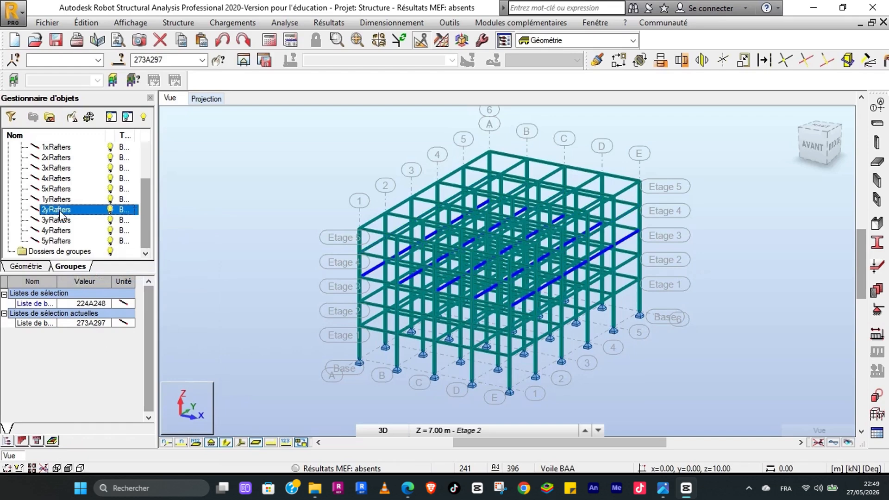
{"action": "right_click", "coordinate": [60, 211]}
{"action": "left_click", "coordinate": [101, 272]}
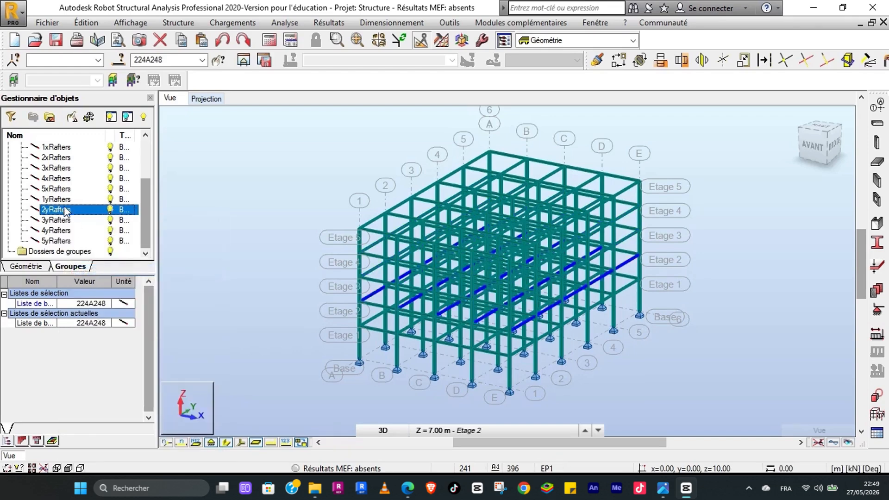
{"action": "left_click", "coordinate": [57, 199]}
{"action": "right_click", "coordinate": [64, 202]}
{"action": "left_click", "coordinate": [98, 261]}
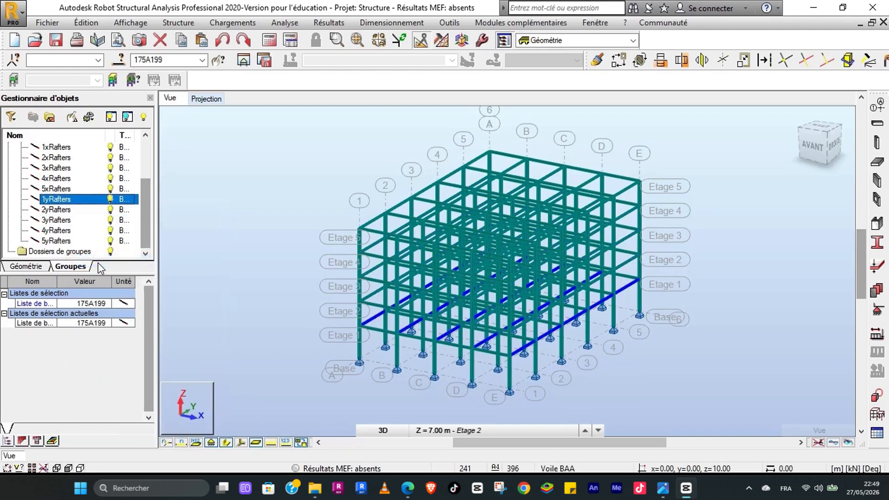
Step: Check the x-direction groups by regenerating the selections of 5xRafters, 4xRafters, 3xRafters, 2xRafters and 1xRafters in turn, and clear the selection
{"action": "left_click", "coordinate": [70, 189]}
{"action": "right_click", "coordinate": [73, 190]}
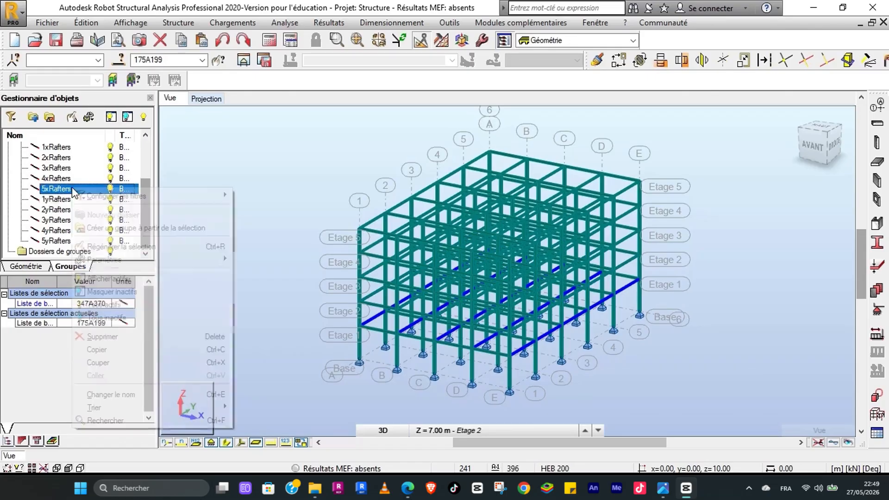
{"action": "left_click", "coordinate": [104, 246]}
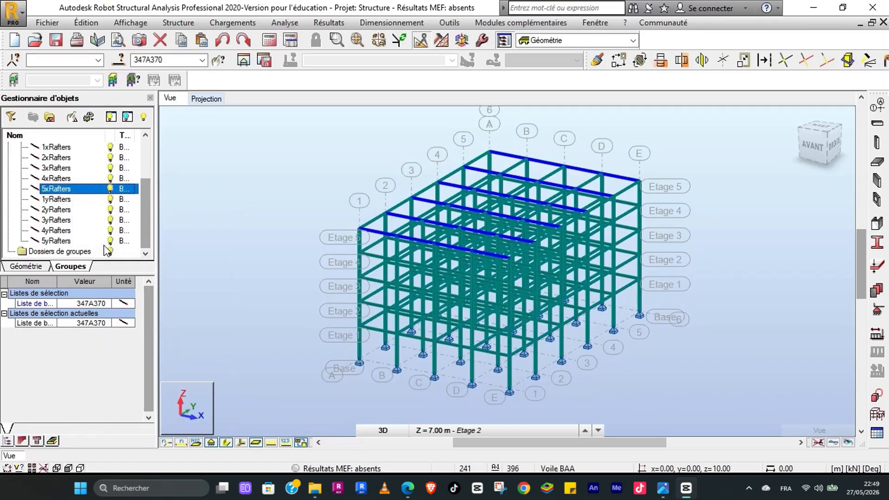
{"action": "right_click", "coordinate": [67, 180]}
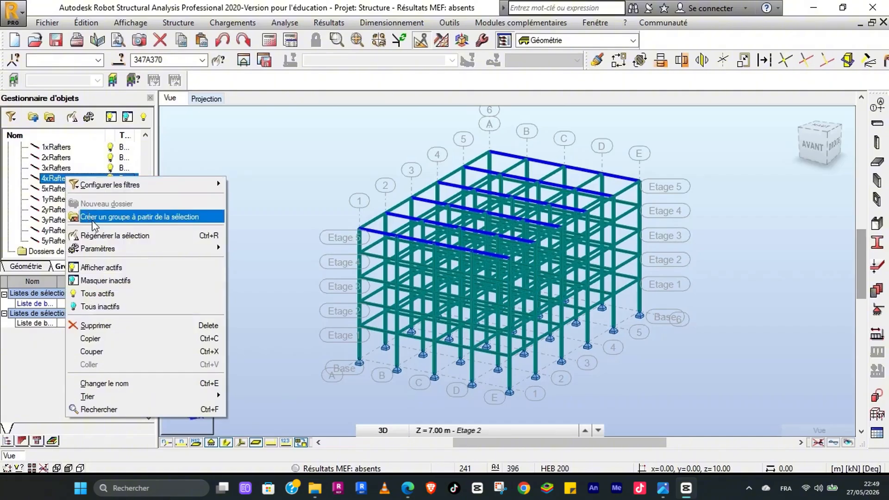
{"action": "left_click", "coordinate": [94, 235]}
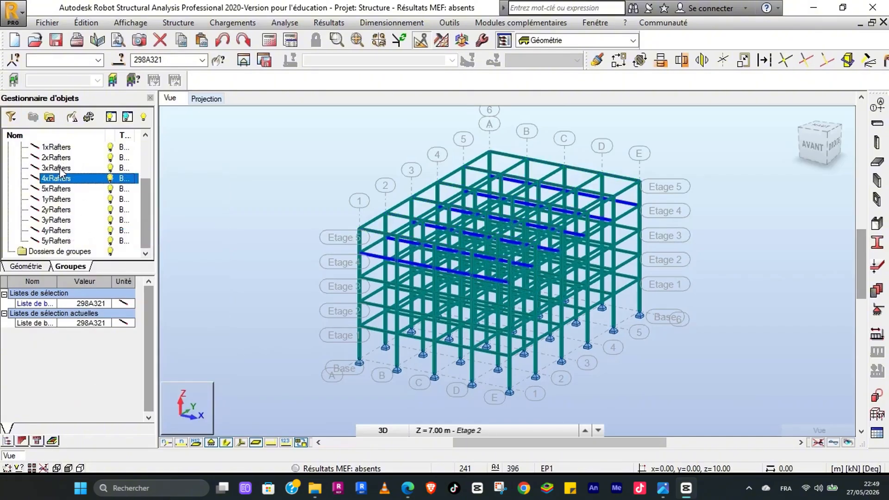
{"action": "right_click", "coordinate": [59, 168]}
{"action": "left_click", "coordinate": [107, 232]}
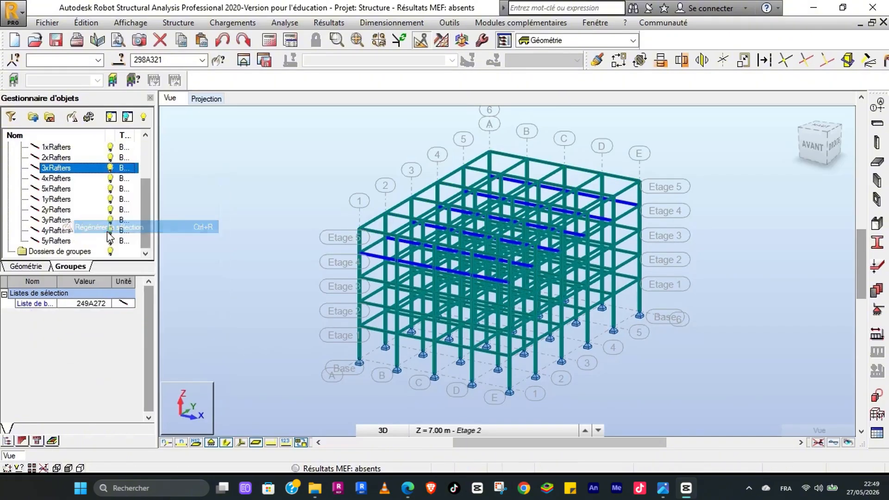
{"action": "right_click", "coordinate": [56, 158]}
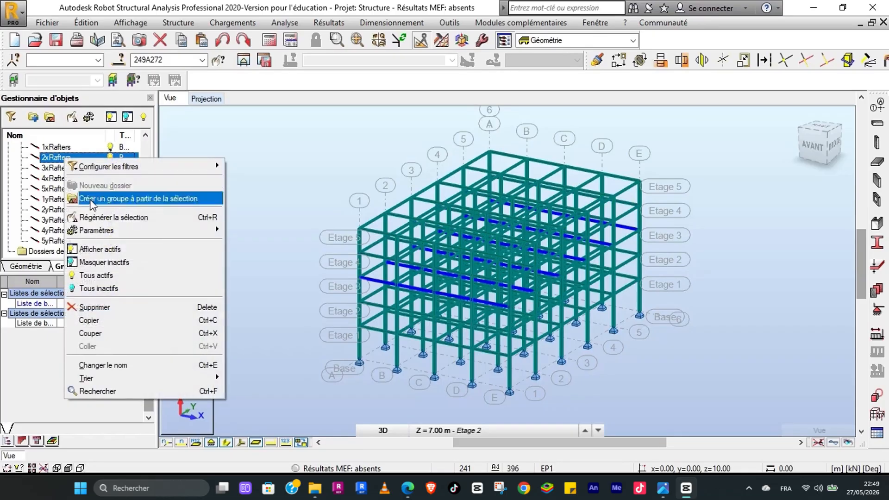
{"action": "left_click", "coordinate": [96, 216]}
{"action": "right_click", "coordinate": [61, 147]}
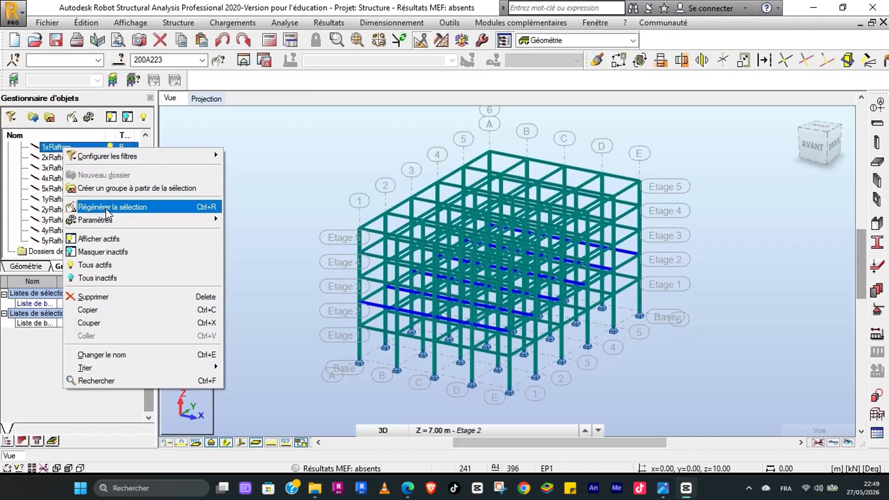
{"action": "left_click", "coordinate": [106, 207]}
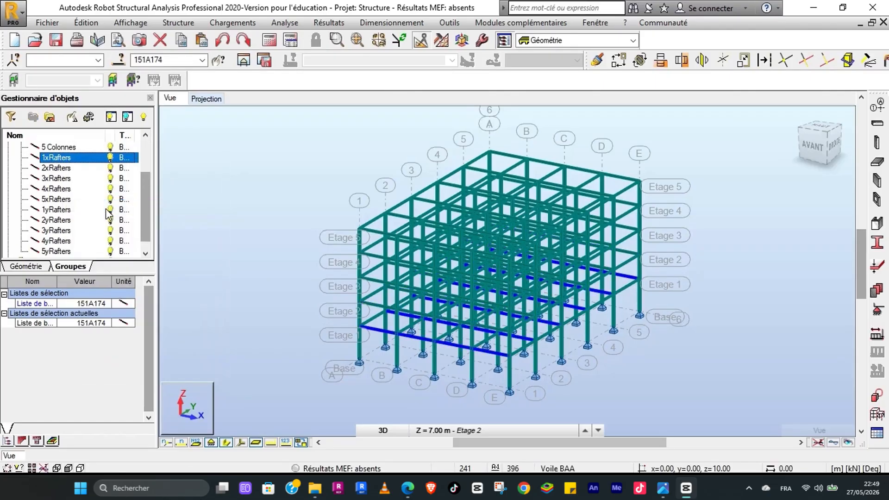
{"action": "left_click", "coordinate": [245, 193]}
{"action": "left_click_drag", "start_coordinate": [143, 188], "coordinate": [144, 160]}
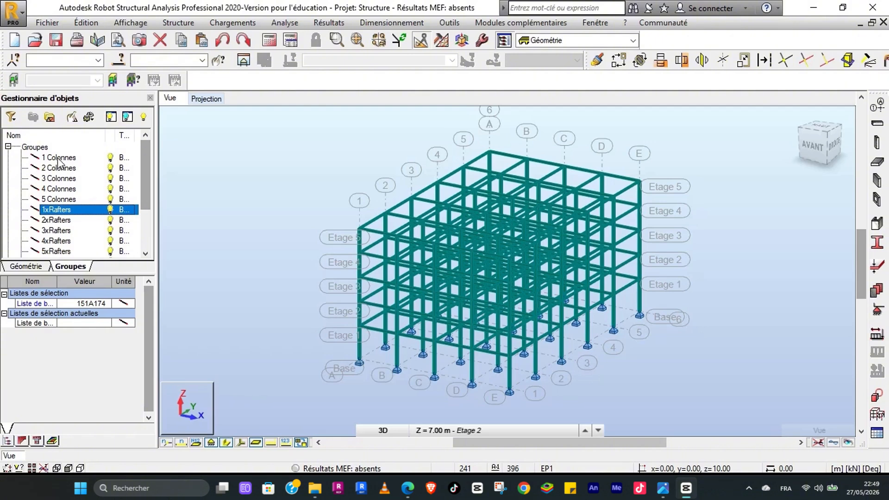
{"action": "left_click_drag", "start_coordinate": [142, 161], "coordinate": [146, 190]}
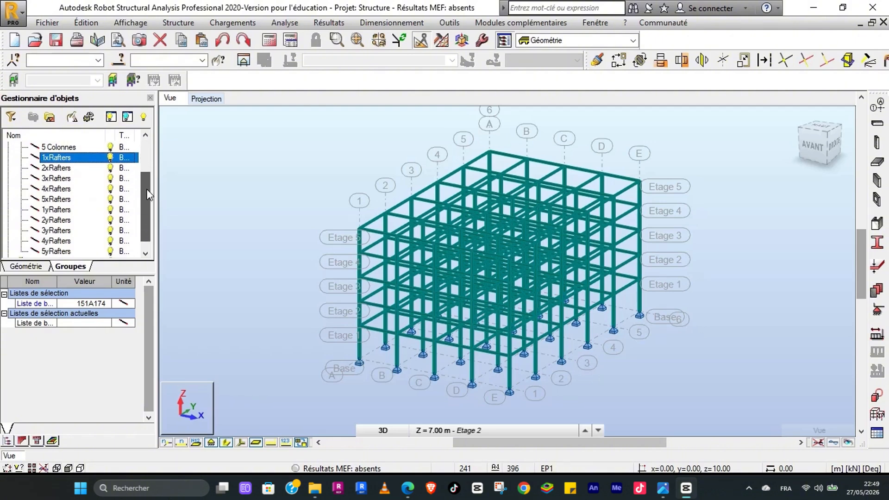
{"action": "left_click_drag", "start_coordinate": [148, 195], "coordinate": [149, 202]}
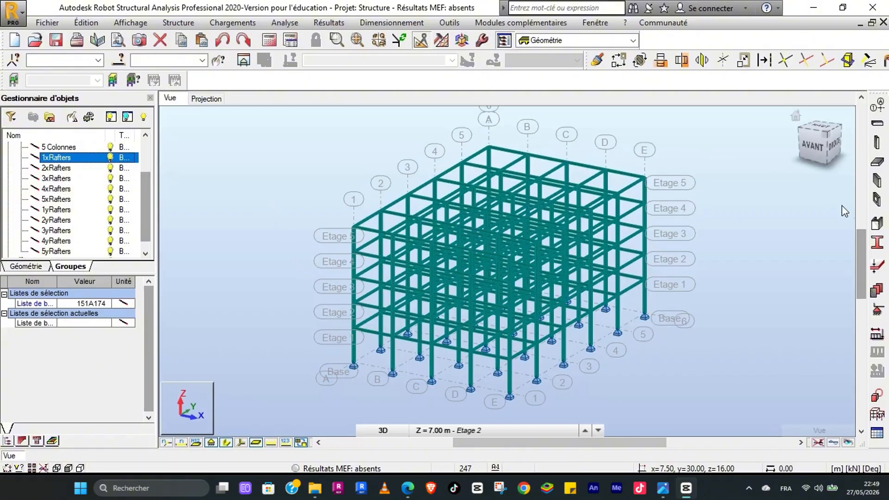
Step: Add the standard European steel section HEB 100 to the list of available profiles and close the profile dialogs
{"action": "left_click", "coordinate": [881, 247]}
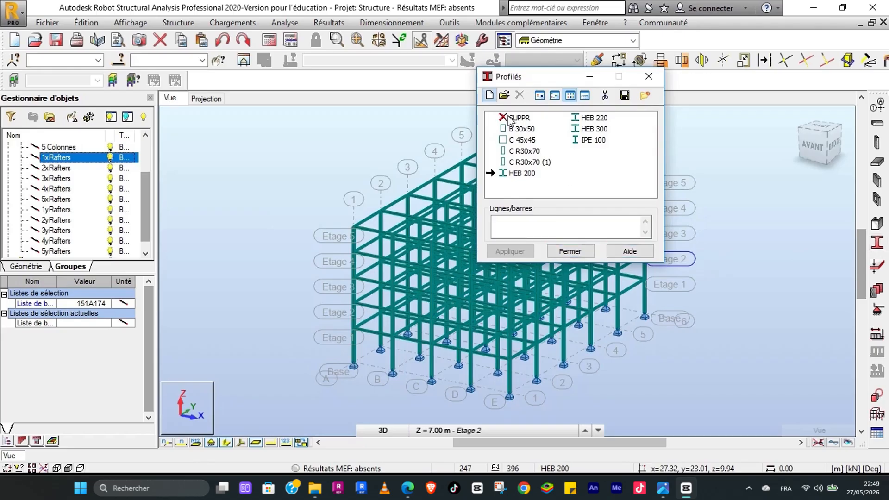
{"action": "double_click", "coordinate": [600, 191]}
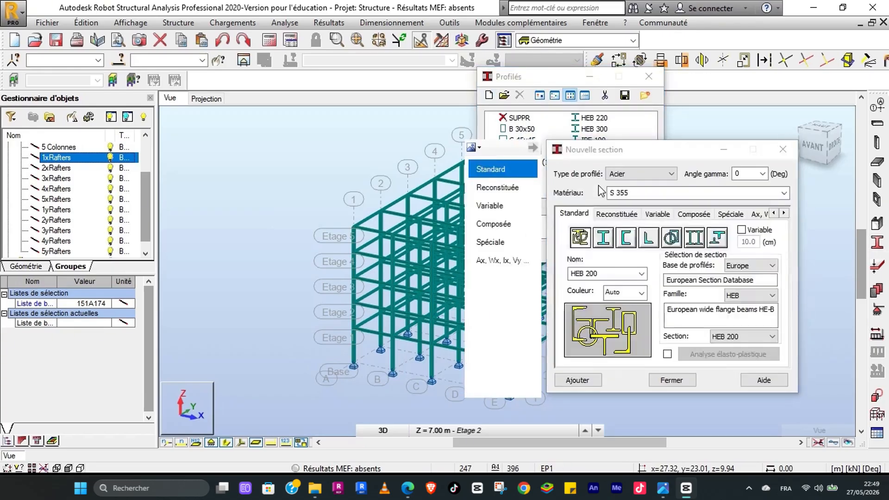
{"action": "left_click", "coordinate": [736, 336]}
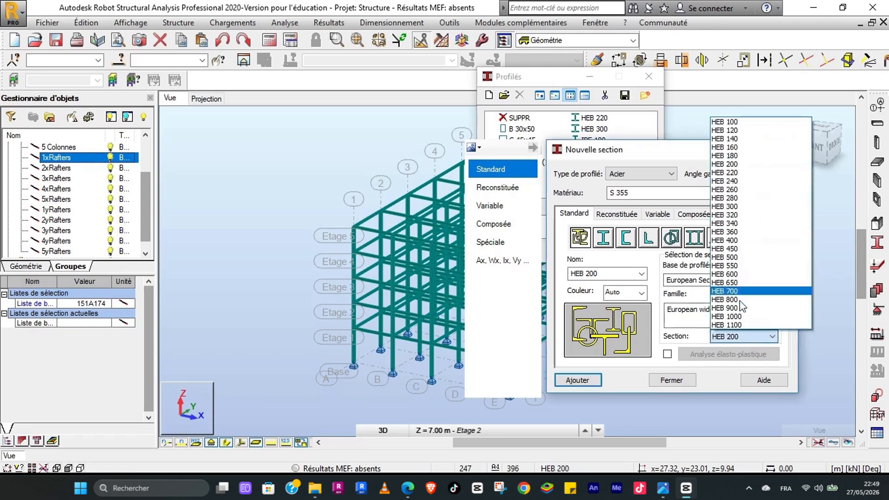
{"action": "left_click", "coordinate": [746, 120]}
{"action": "left_click", "coordinate": [571, 379]}
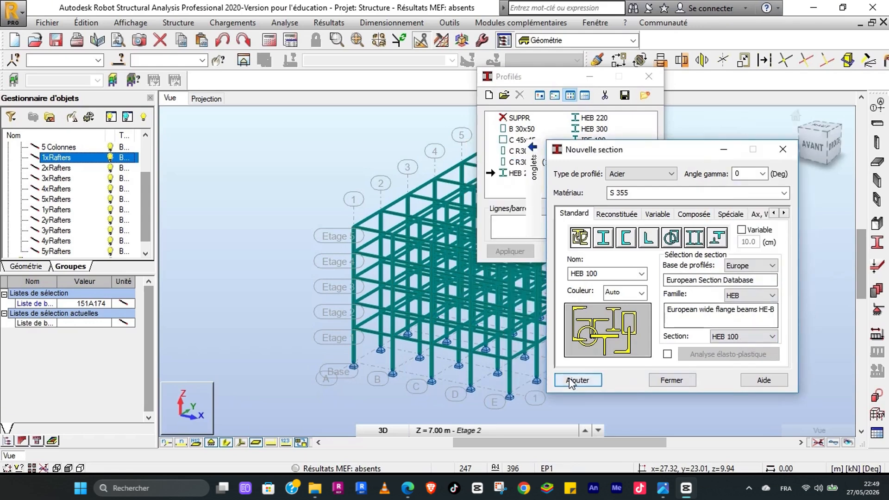
{"action": "left_click", "coordinate": [672, 379]}
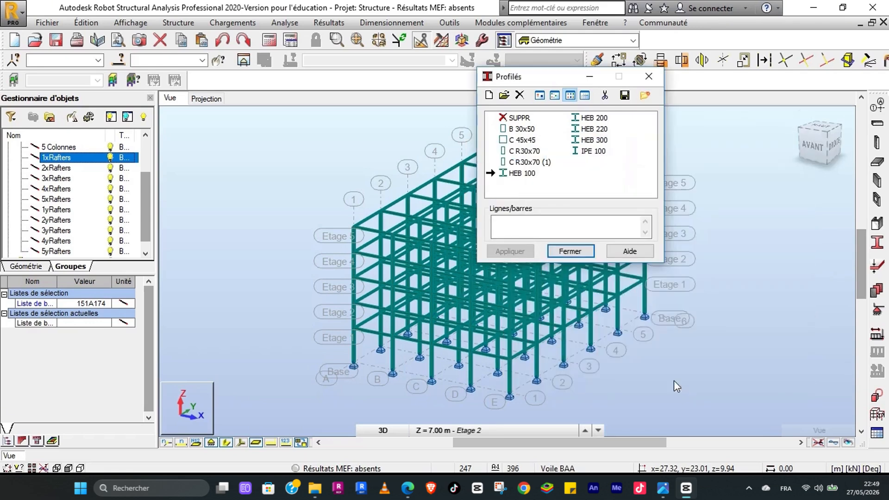
{"action": "left_click", "coordinate": [569, 252]}
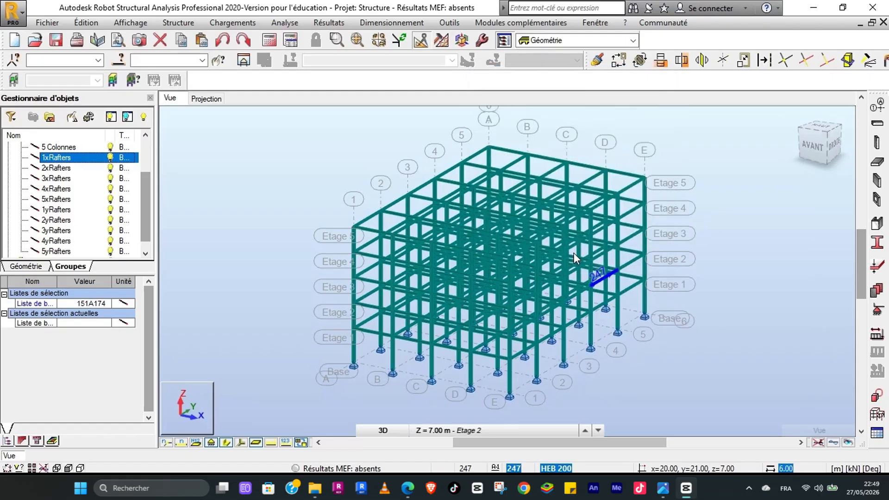
Step: Switch to the plan projection of Etage 1 and hide the node numbers
{"action": "left_click", "coordinate": [204, 99]}
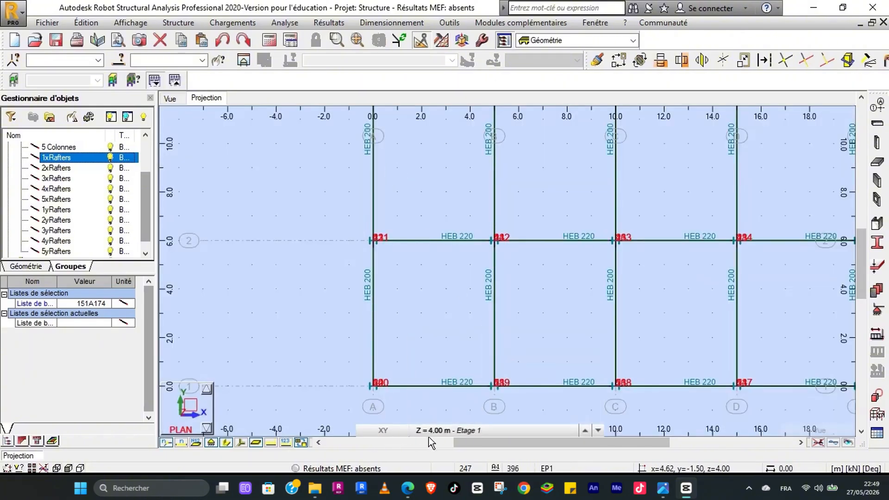
{"action": "left_click", "coordinate": [455, 428]}
{"action": "left_click", "coordinate": [423, 431]}
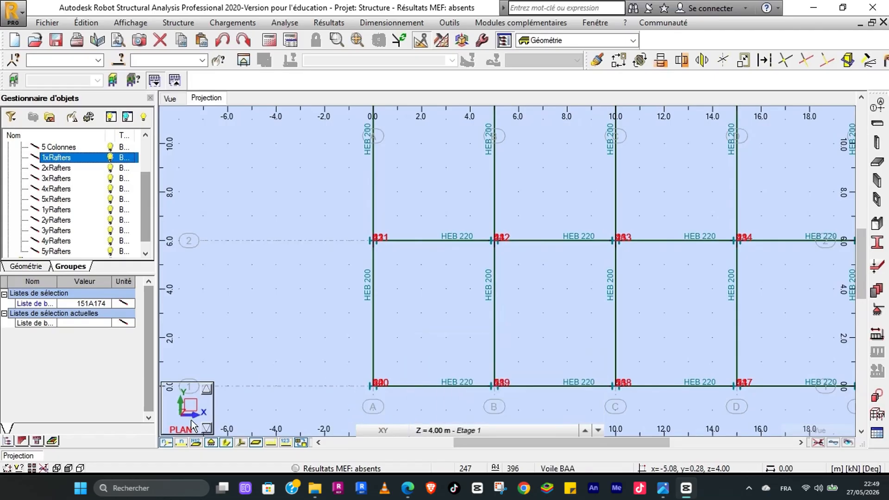
{"action": "left_click", "coordinate": [180, 440]}
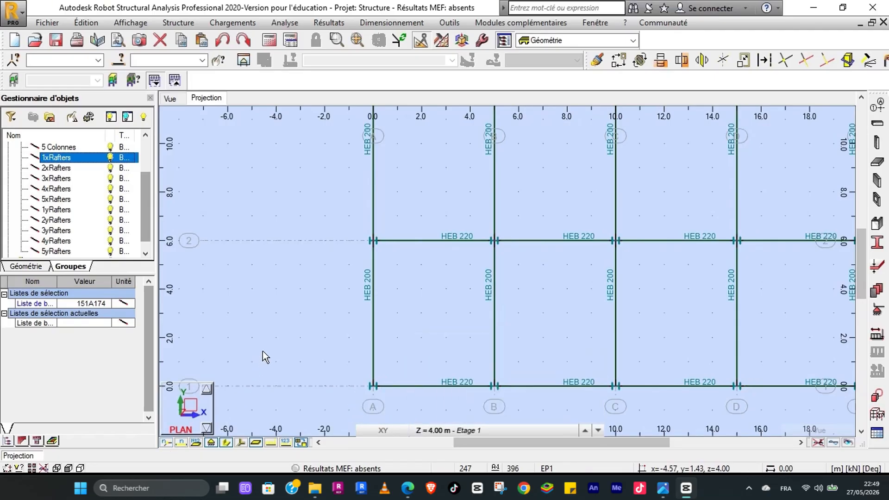
Step: Divide the HEB 220 beams between axes A and B on axes 1 and 2 into 4 segments, generating nodes only, and show the node numbers
{"action": "left_click_drag", "start_coordinate": [437, 397], "coordinate": [402, 360]}
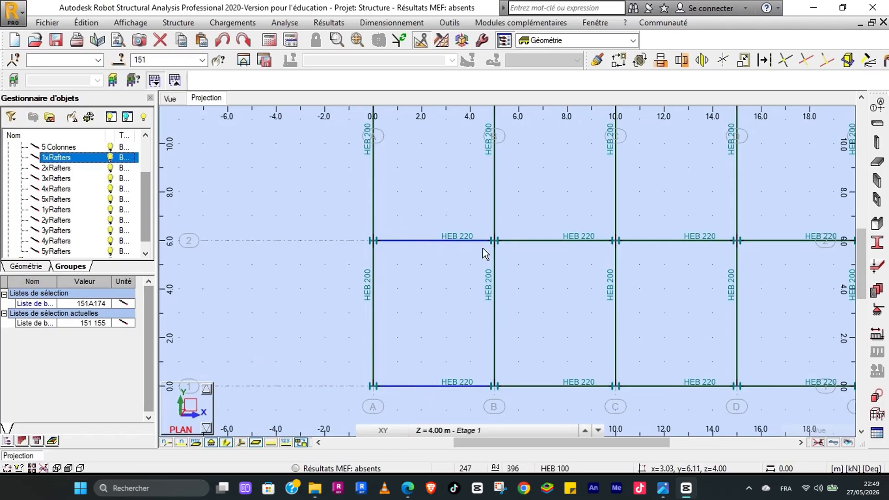
{"action": "left_click", "coordinate": [90, 27]}
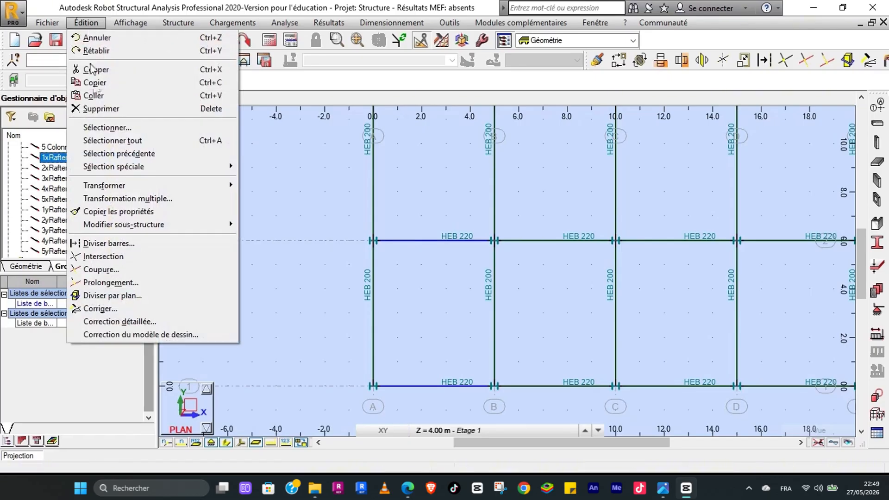
{"action": "left_click", "coordinate": [136, 242]}
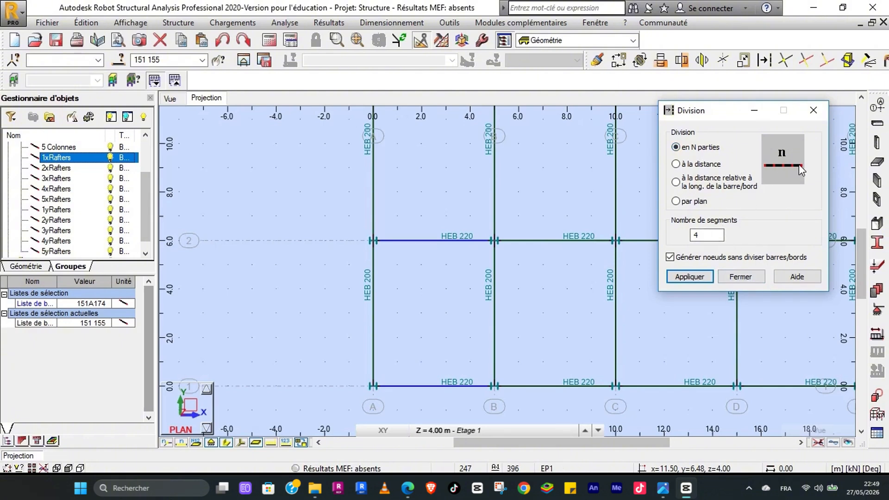
{"action": "left_click", "coordinate": [677, 164]}
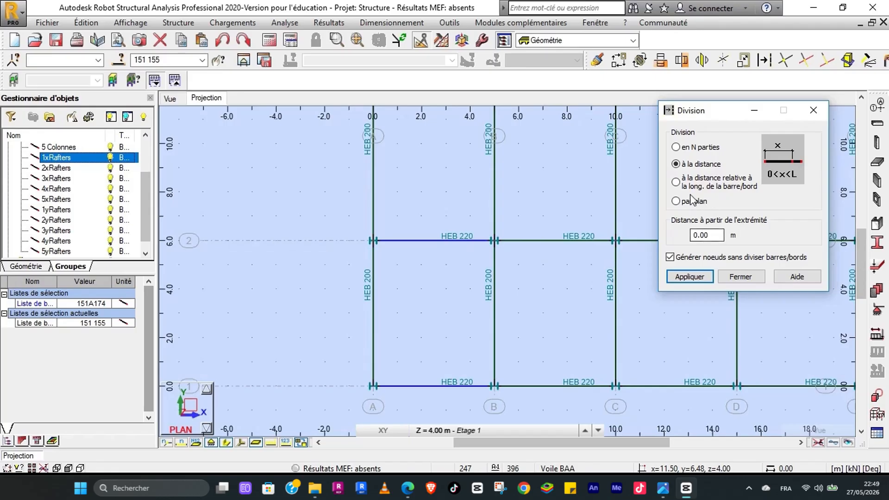
{"action": "left_click", "coordinate": [682, 184]}
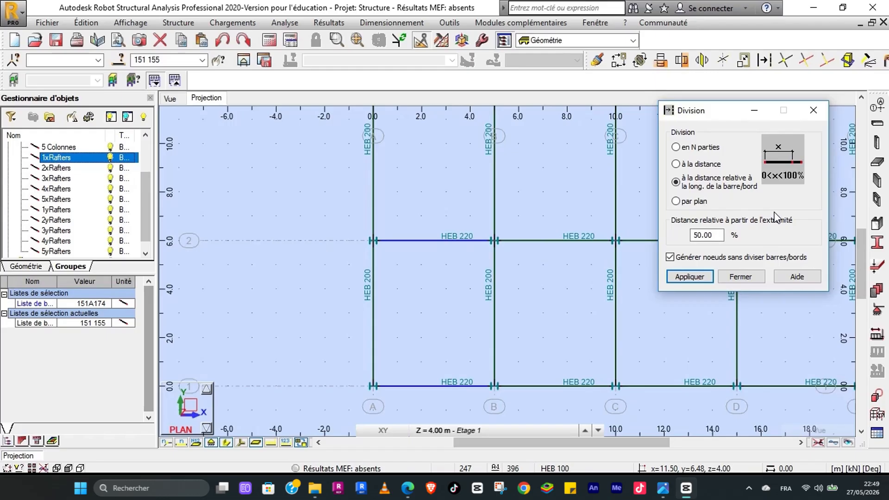
{"action": "left_click", "coordinate": [685, 203]}
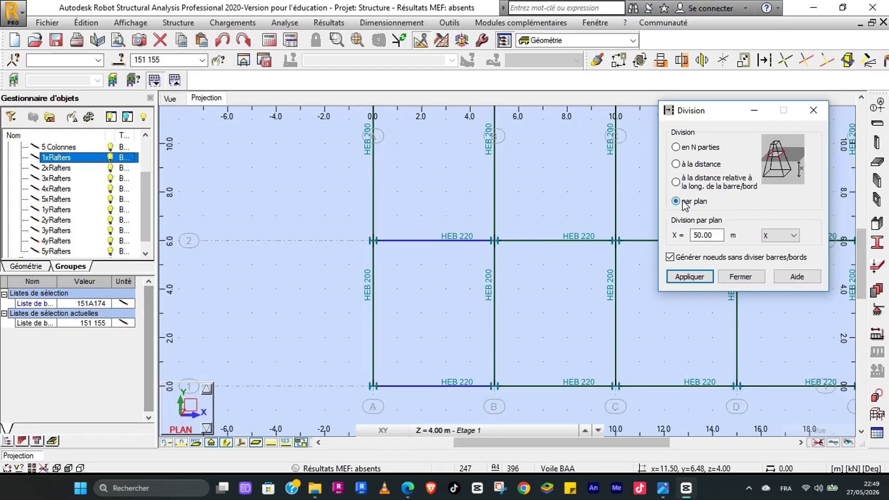
{"action": "left_click", "coordinate": [677, 148]}
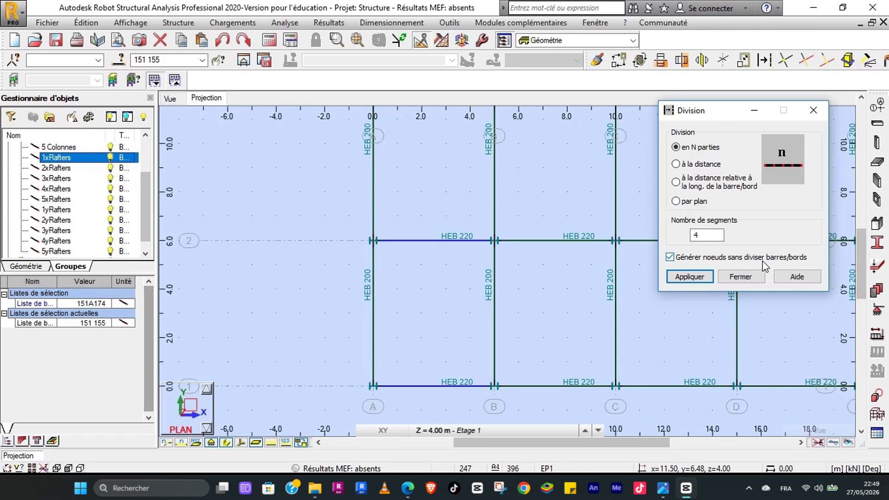
{"action": "left_click", "coordinate": [700, 280]}
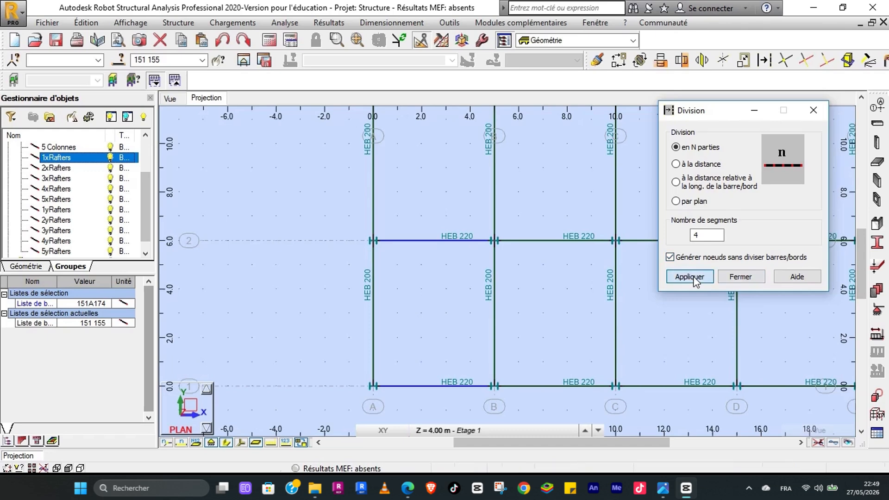
{"action": "left_click", "coordinate": [740, 277]}
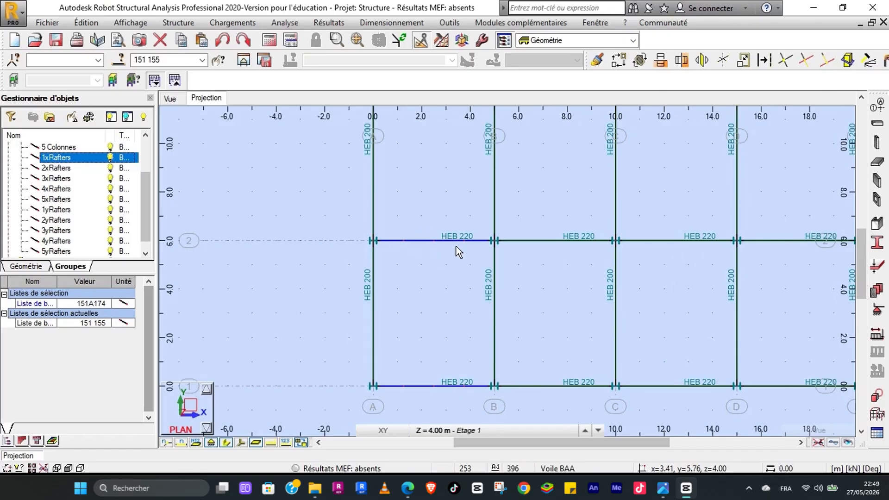
{"action": "left_click", "coordinate": [169, 444]}
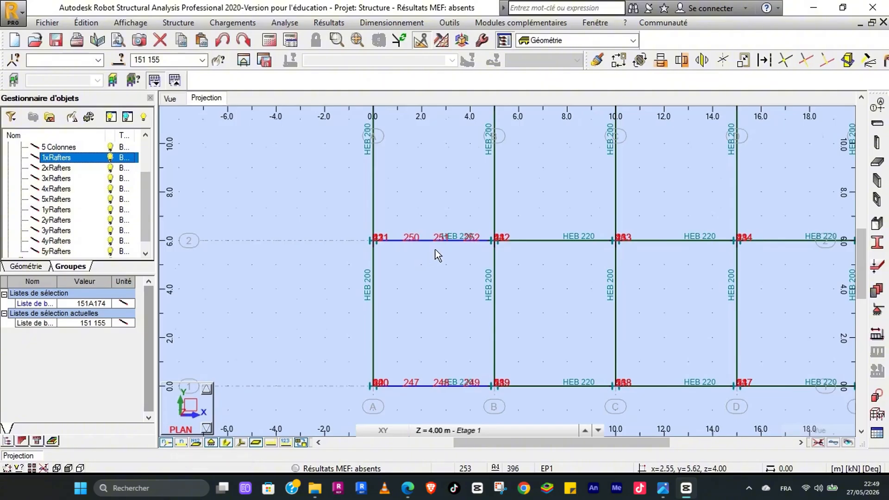
Step: Dimension the full length of the HEB 220 beam on axis 2 between axes A and B, placing the dimension line 1 m below it
{"action": "scroll", "coordinate": [435, 249], "scroll_direction": "up", "scroll_amount": 1}
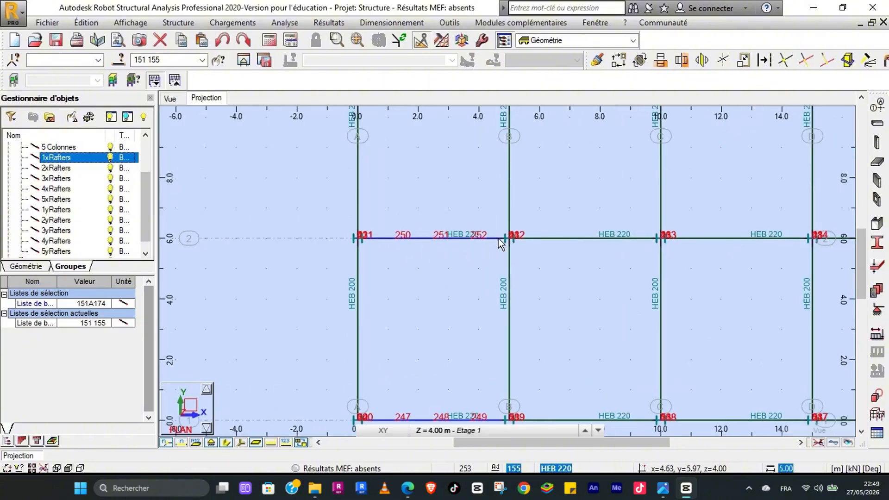
{"action": "left_click", "coordinate": [449, 23]}
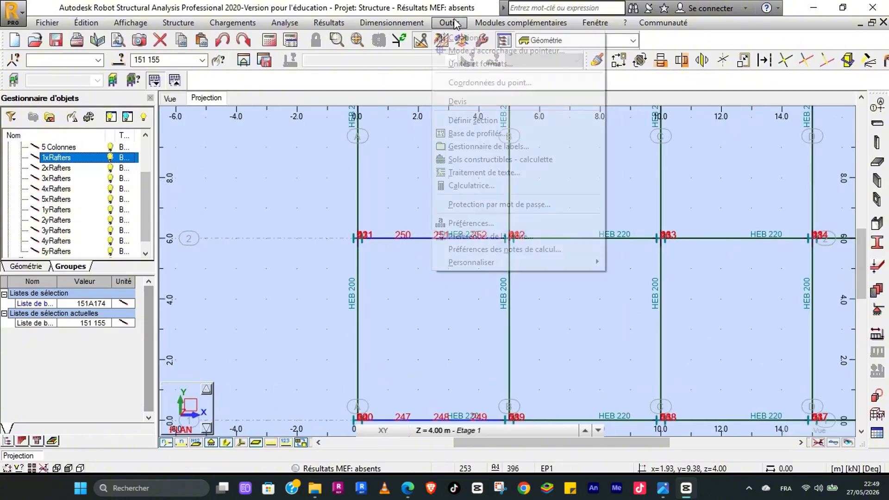
{"action": "left_click", "coordinate": [463, 35]}
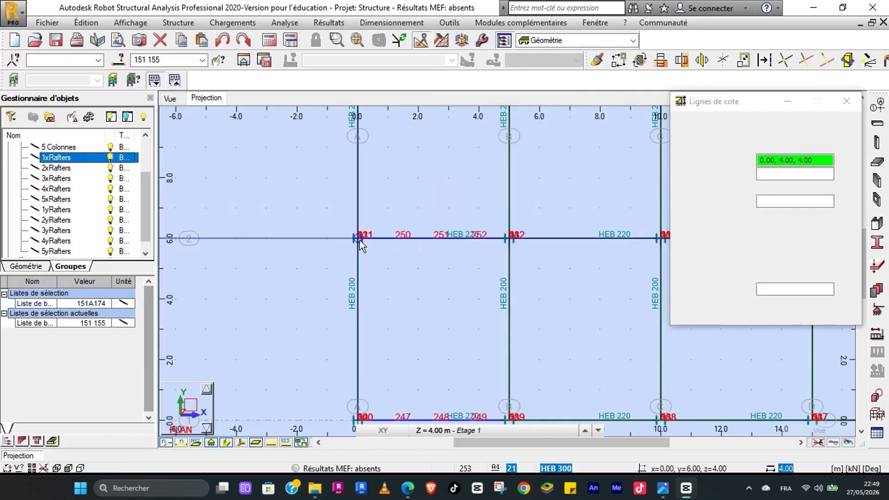
{"action": "left_click", "coordinate": [359, 239]}
{"action": "left_click", "coordinate": [509, 240]}
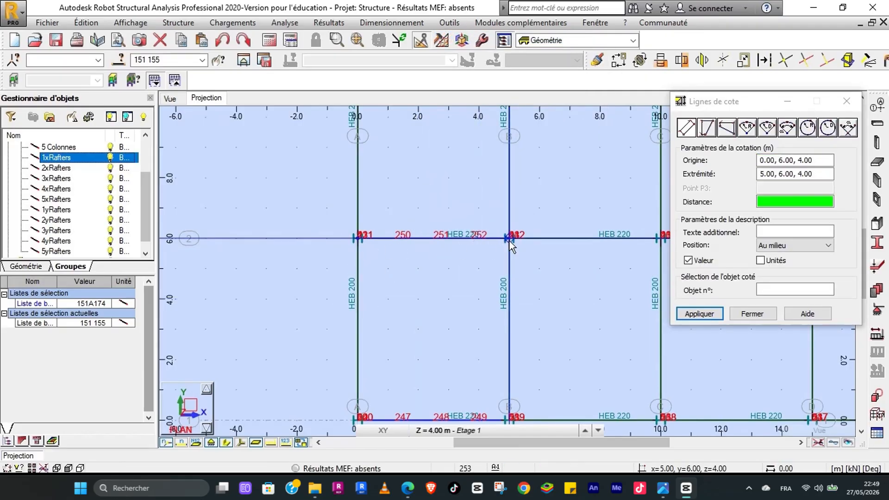
{"action": "left_click", "coordinate": [501, 269]}
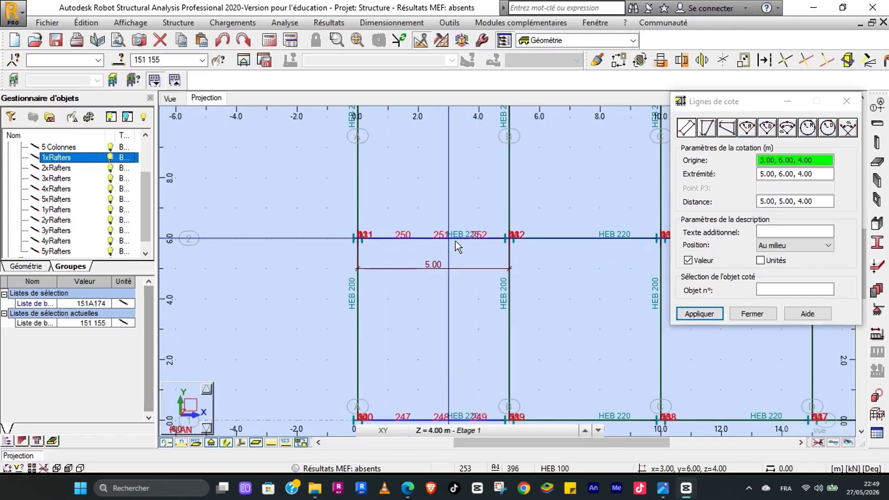
Step: Leave the dimension line tool and start a new horizontal steel beam with the HEB 100 section
{"action": "left_click", "coordinate": [751, 315]}
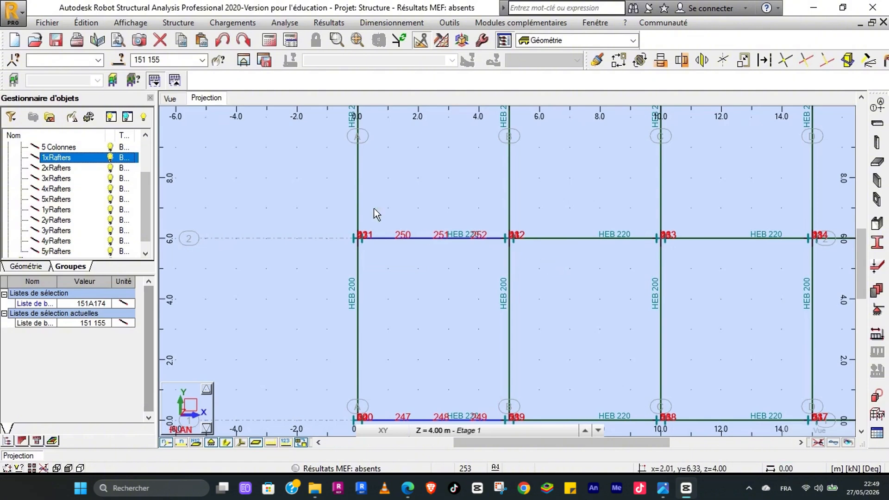
{"action": "left_click", "coordinate": [877, 124]}
{"action": "left_click", "coordinate": [796, 168]}
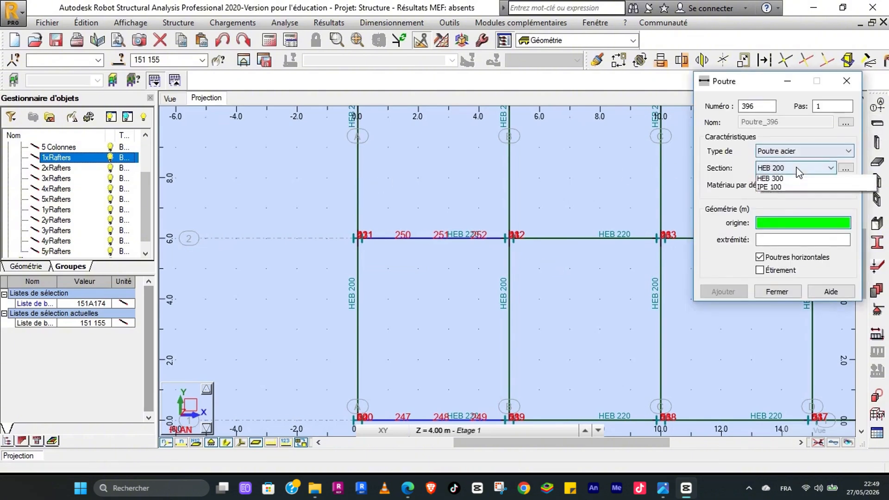
{"action": "left_click", "coordinate": [793, 183]}
{"action": "left_click", "coordinate": [787, 223]}
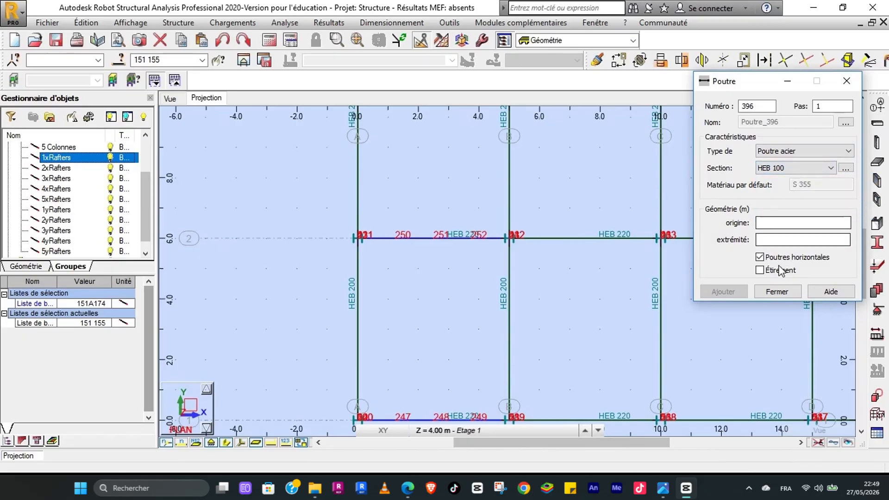
{"action": "left_click", "coordinate": [478, 299]}
{"action": "scroll", "coordinate": [478, 299], "scroll_direction": "down", "scroll_amount": 1}
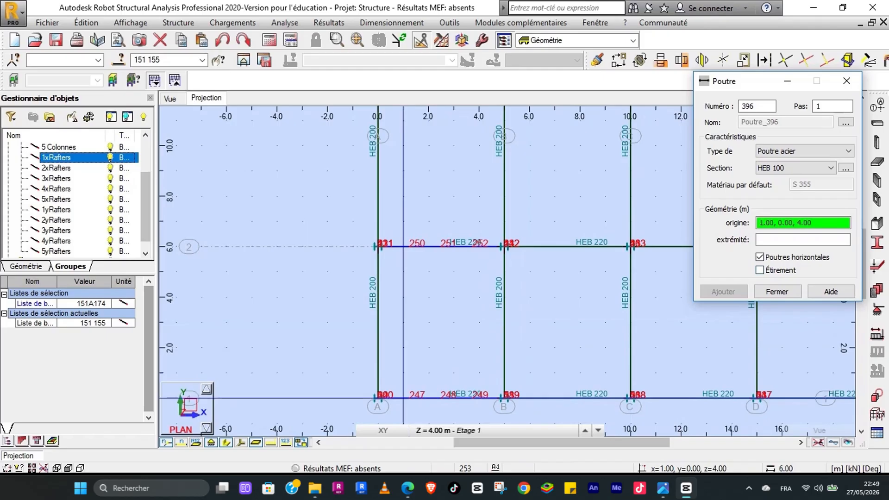
{"action": "scroll", "coordinate": [403, 398], "scroll_direction": "up", "scroll_amount": 2}
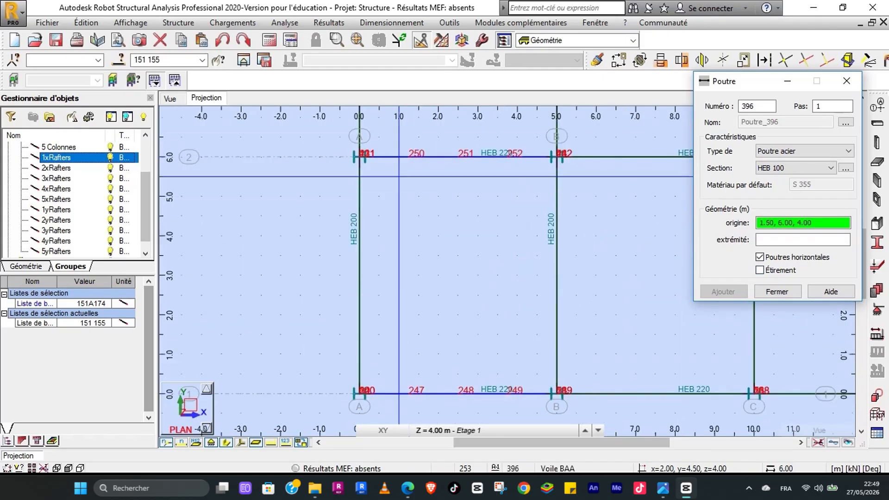
{"action": "scroll", "coordinate": [419, 176], "scroll_direction": "up", "scroll_amount": 1}
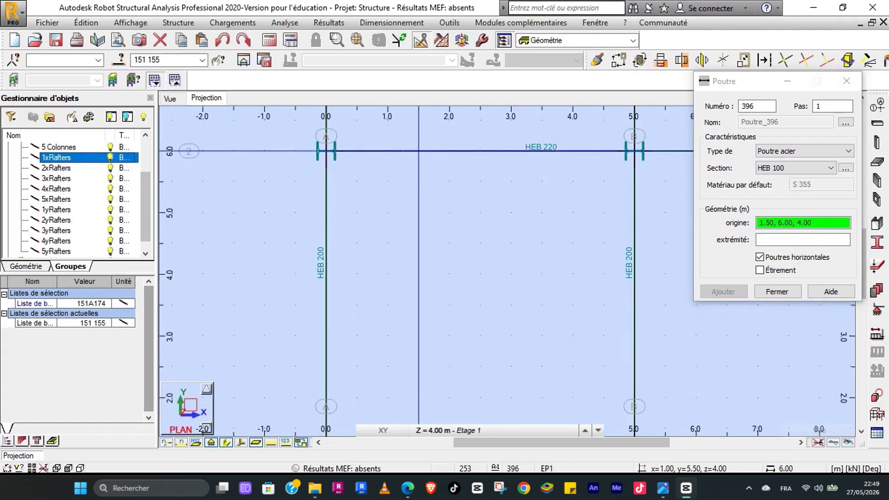
{"action": "scroll", "coordinate": [419, 150], "scroll_direction": "up", "scroll_amount": 2}
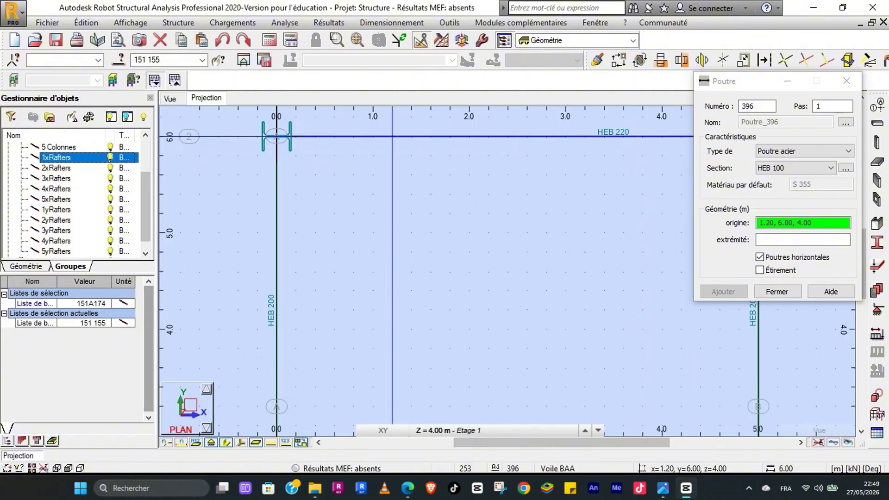
{"action": "scroll", "coordinate": [403, 153], "scroll_direction": "up", "scroll_amount": 2}
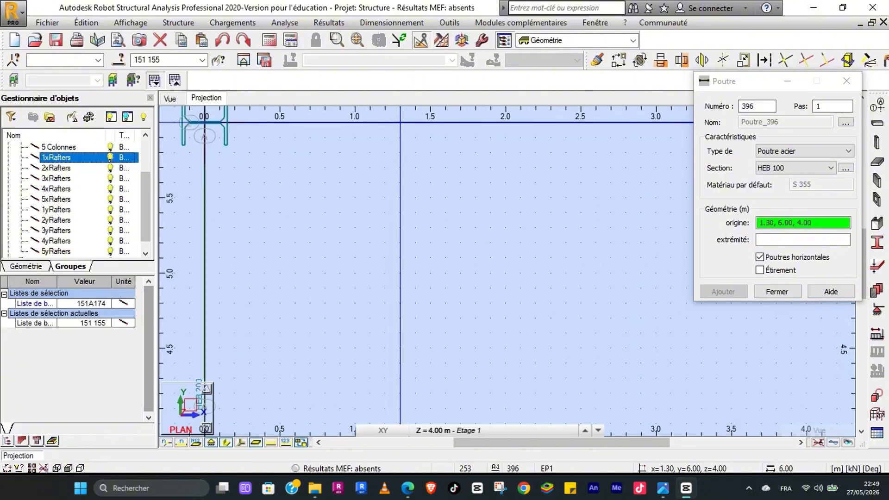
{"action": "left_click", "coordinate": [400, 122]}
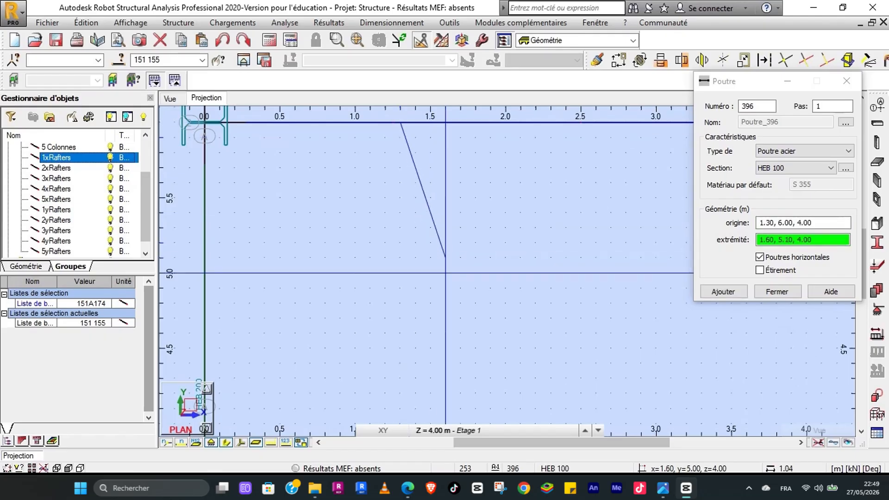
{"action": "left_click", "coordinate": [445, 273]}
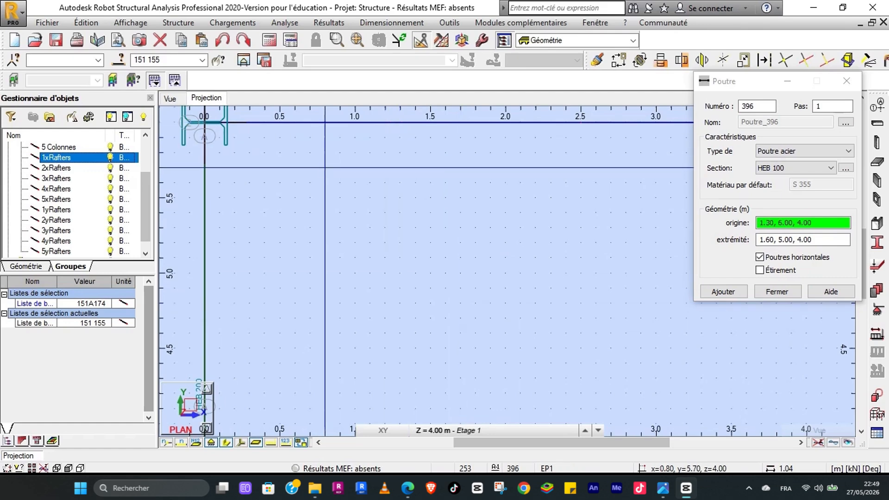
Step: Draw a HEB 100 beam from (1.30, 6.00, 4.00) on axis 2 straight down to axis 1, and end the beam command
{"action": "scroll", "coordinate": [414, 232], "scroll_direction": "down", "scroll_amount": 3}
{"action": "scroll", "coordinate": [406, 178], "scroll_direction": "up", "scroll_amount": 3}
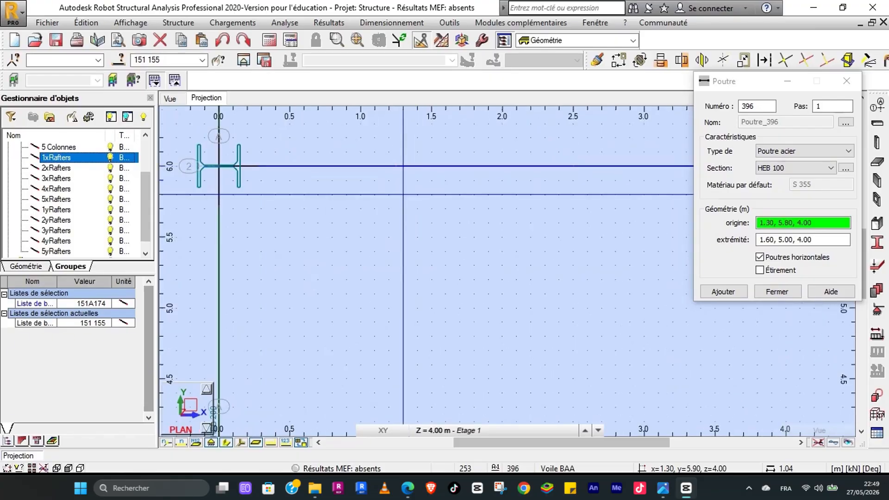
{"action": "left_click", "coordinate": [403, 167]}
{"action": "scroll", "coordinate": [446, 251], "scroll_direction": "down", "scroll_amount": 4}
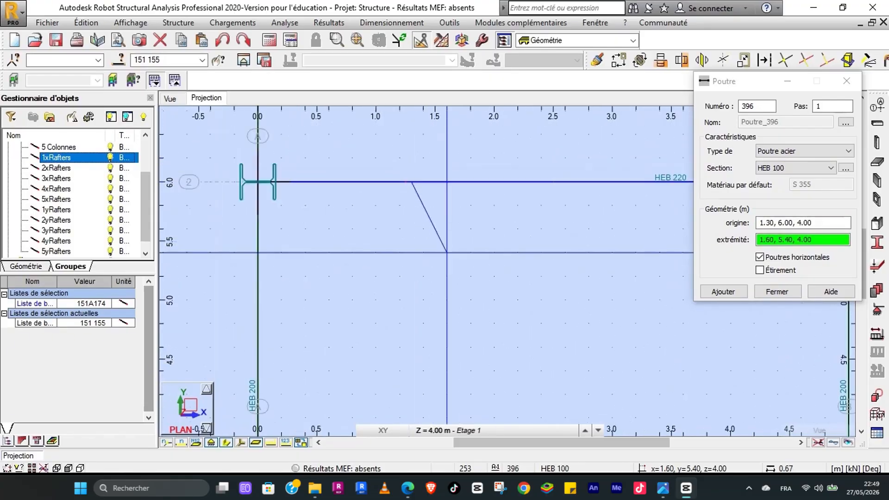
{"action": "middle_click_drag", "start_coordinate": [455, 268], "coordinate": [406, 260]}
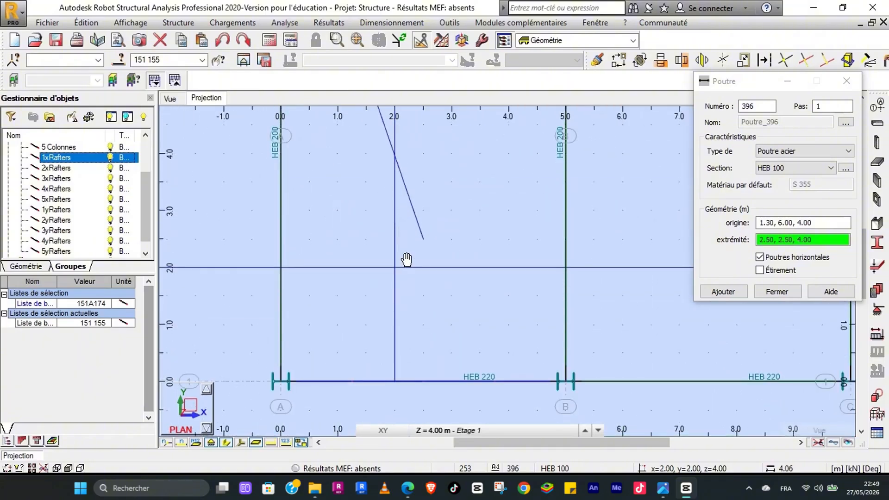
{"action": "left_click", "coordinate": [355, 382]}
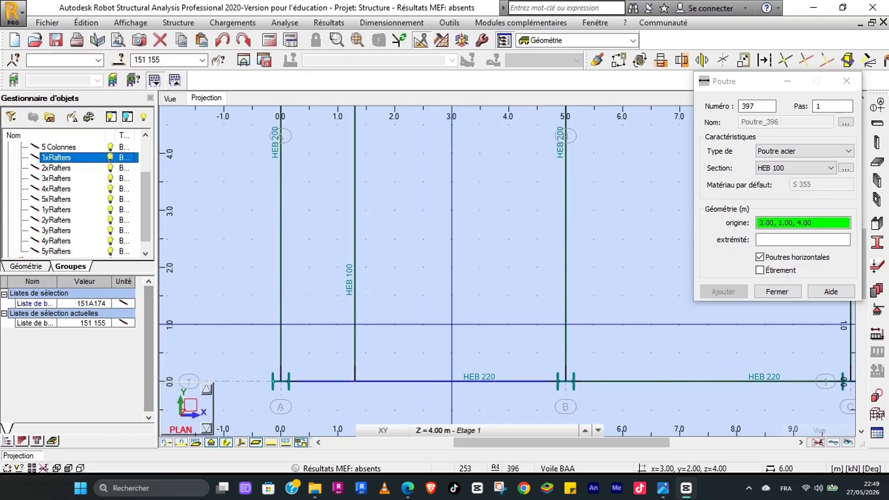
{"action": "left_click", "coordinate": [784, 292]}
Step: Select the new HEB 100 beam, show the node numbers and examine the nodes at its axis 2 end
{"action": "left_click_drag", "start_coordinate": [373, 232], "coordinate": [323, 198]}
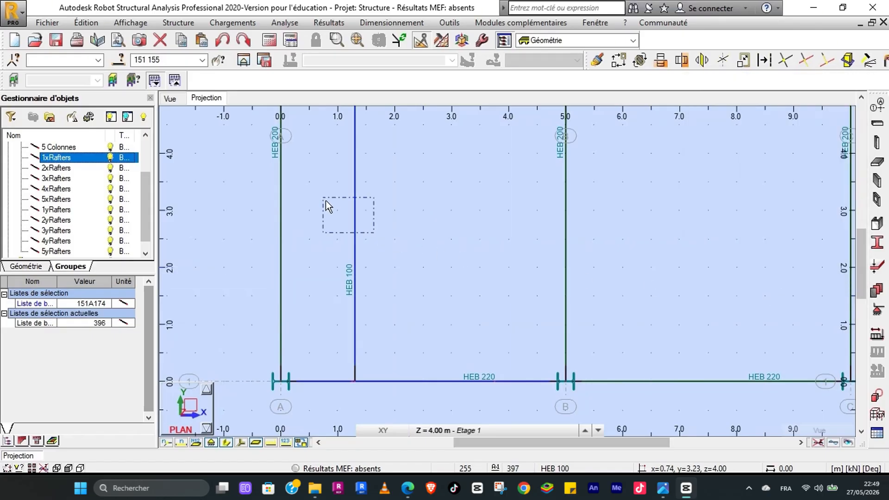
{"action": "left_click", "coordinate": [171, 445]}
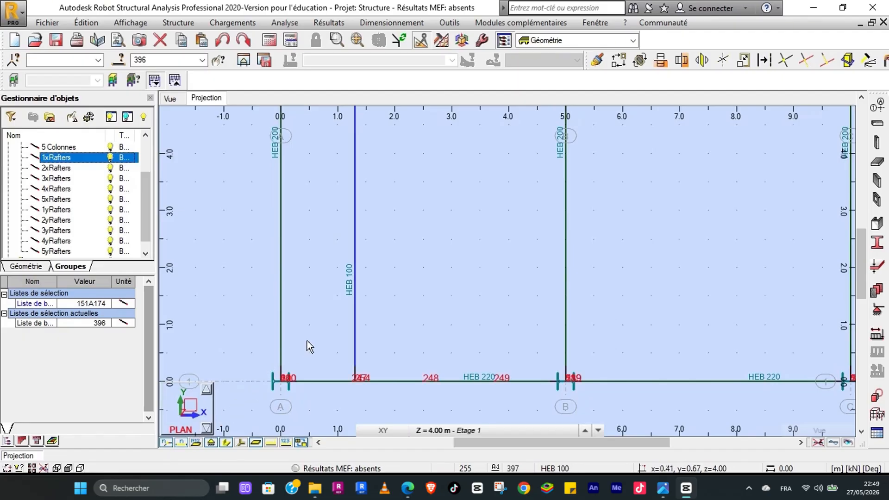
{"action": "scroll", "coordinate": [375, 273], "scroll_direction": "up", "scroll_amount": 2}
{"action": "scroll", "coordinate": [376, 273], "scroll_direction": "down", "scroll_amount": 3}
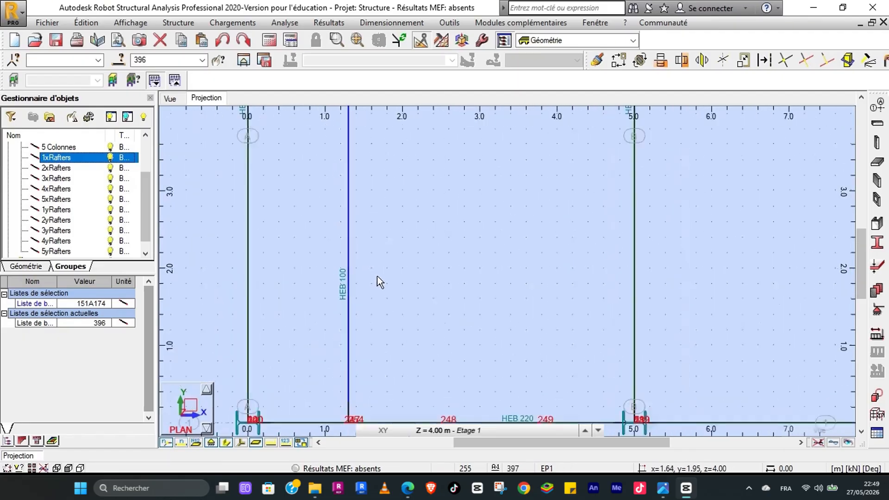
{"action": "middle_click_drag", "start_coordinate": [400, 274], "coordinate": [399, 314]}
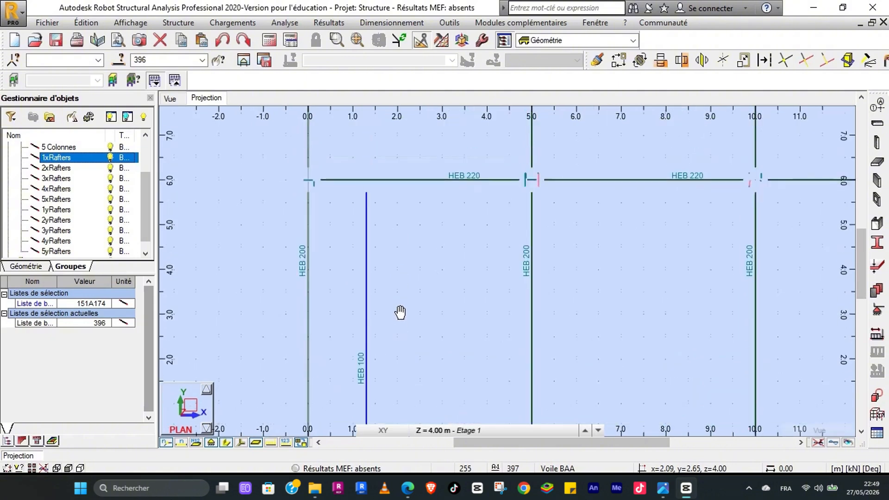
{"action": "scroll", "coordinate": [363, 178], "scroll_direction": "up", "scroll_amount": 2}
{"action": "scroll", "coordinate": [363, 177], "scroll_direction": "up", "scroll_amount": 4}
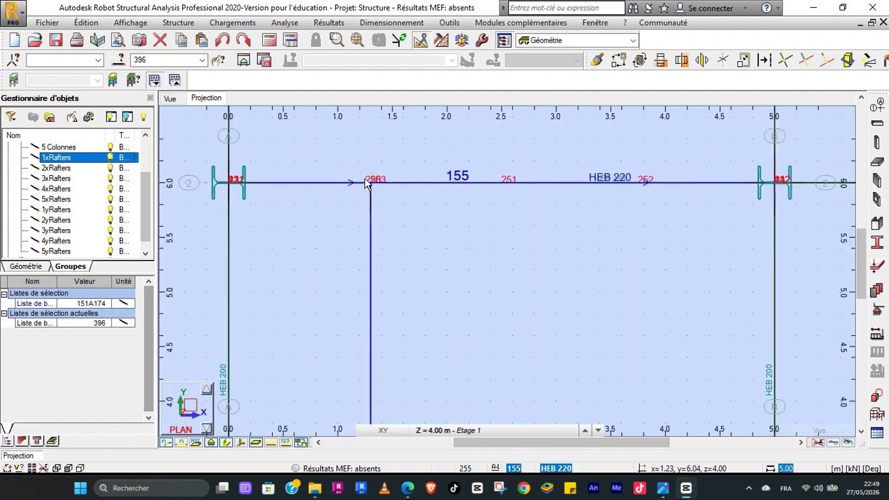
{"action": "scroll", "coordinate": [368, 184], "scroll_direction": "up", "scroll_amount": 1}
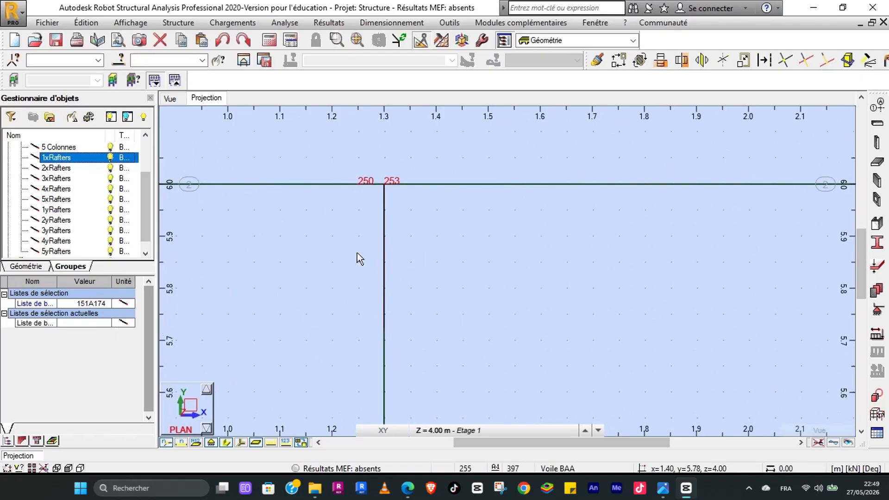
Step: Select the HEB 100 beam and set its Noeud 1 to node 250 in its geometry properties
{"action": "left_click_drag", "start_coordinate": [341, 245], "coordinate": [341, 246]}
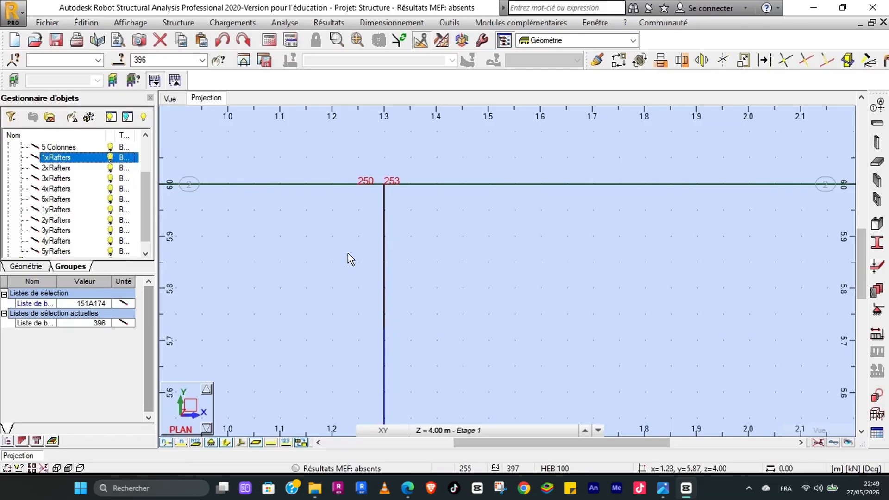
{"action": "left_click", "coordinate": [4, 314]}
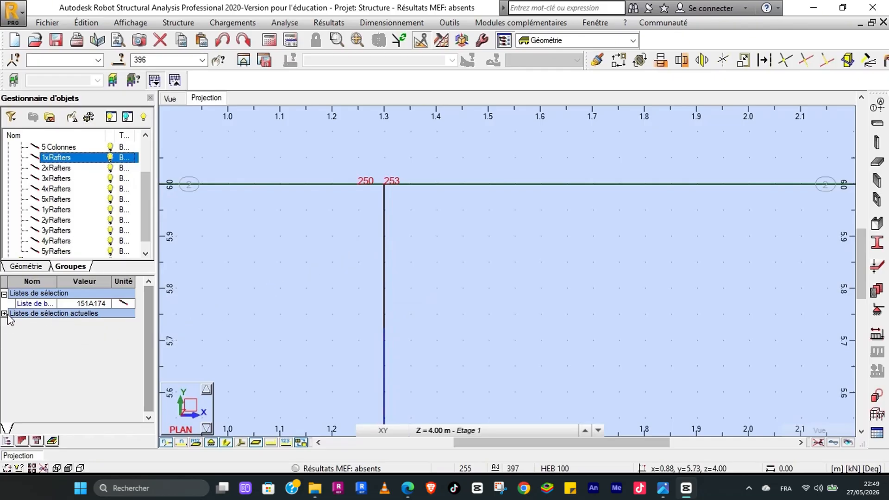
{"action": "left_click", "coordinate": [5, 314]}
{"action": "left_click", "coordinate": [26, 266]}
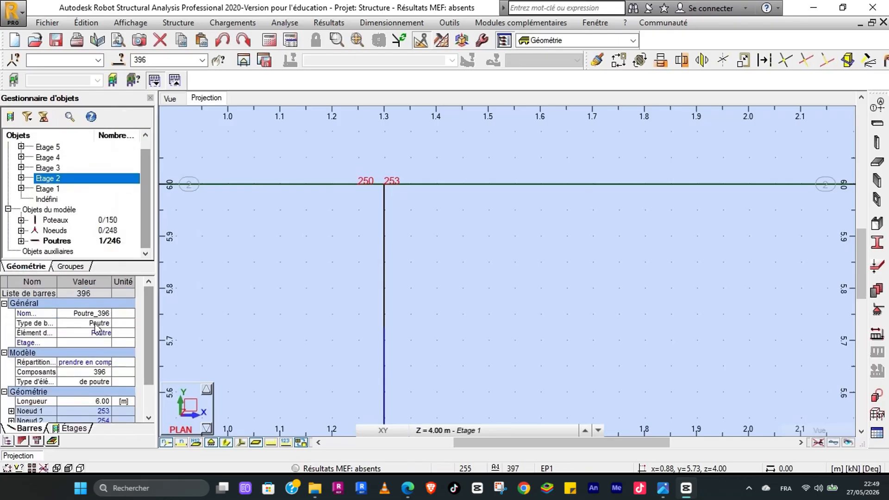
{"action": "left_click_drag", "start_coordinate": [152, 322], "coordinate": [153, 344]}
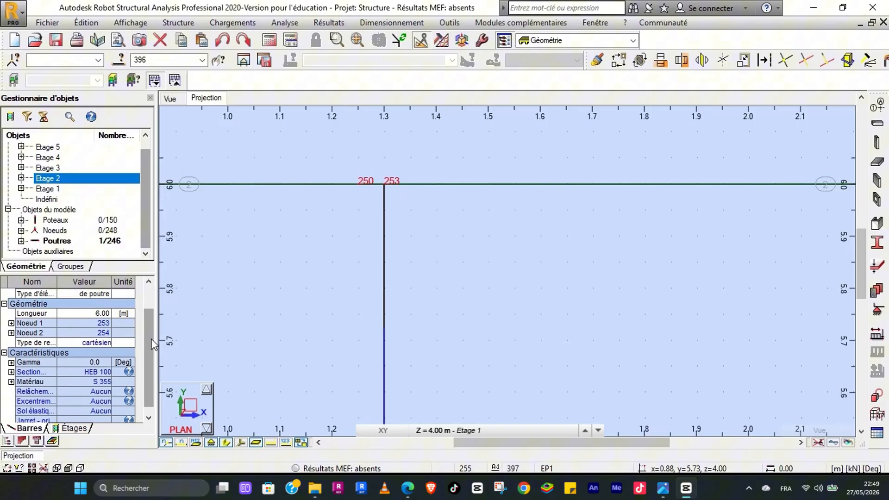
{"action": "left_click", "coordinate": [98, 323]}
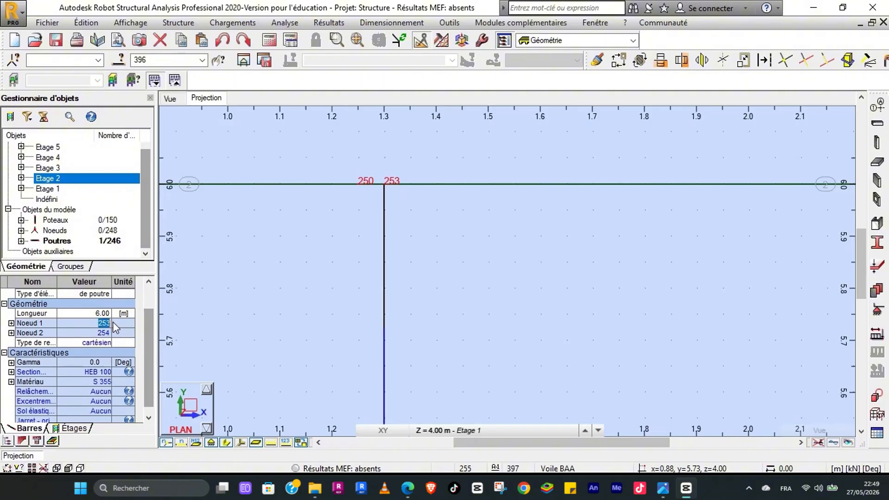
{"action": "type", "text": "25"}
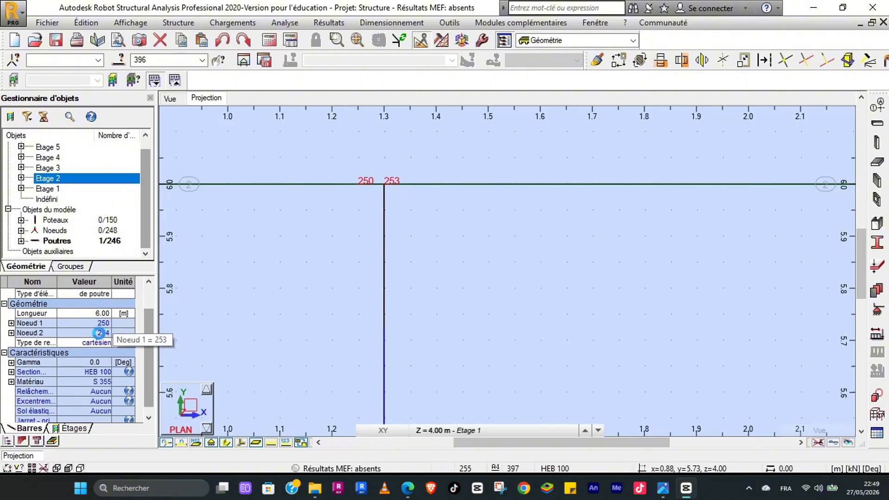
{"action": "key", "text": "Return"}
Step: Locate the division node beside the HEB 100 beam's end on axis 1 and set the beam's Noeud 2 to 247
{"action": "scroll", "coordinate": [436, 240], "scroll_direction": "down", "scroll_amount": 1}
{"action": "scroll", "coordinate": [436, 241], "scroll_direction": "down", "scroll_amount": 3}
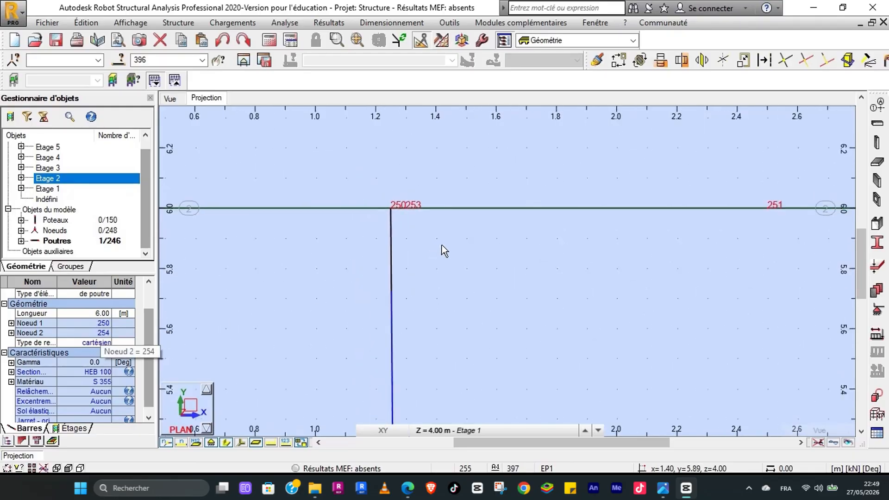
{"action": "middle_click_drag", "start_coordinate": [462, 322], "coordinate": [438, 224]}
{"action": "scroll", "coordinate": [439, 225], "scroll_direction": "down", "scroll_amount": 2}
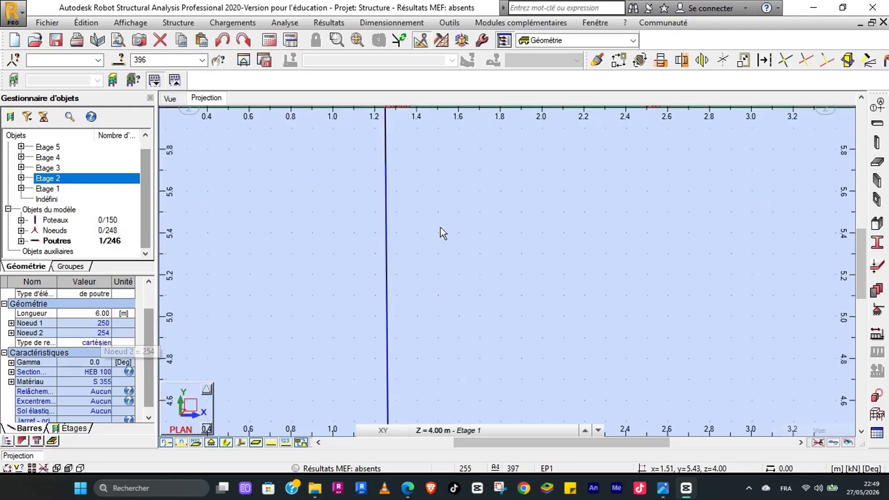
{"action": "middle_click_drag", "start_coordinate": [454, 320], "coordinate": [445, 190]}
{"action": "scroll", "coordinate": [444, 184], "scroll_direction": "down", "scroll_amount": 1}
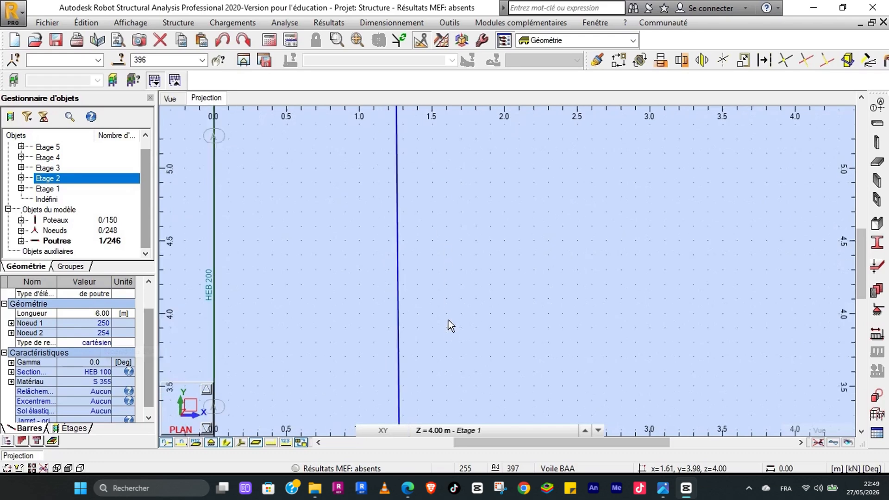
{"action": "middle_click_drag", "start_coordinate": [448, 321], "coordinate": [437, 196]}
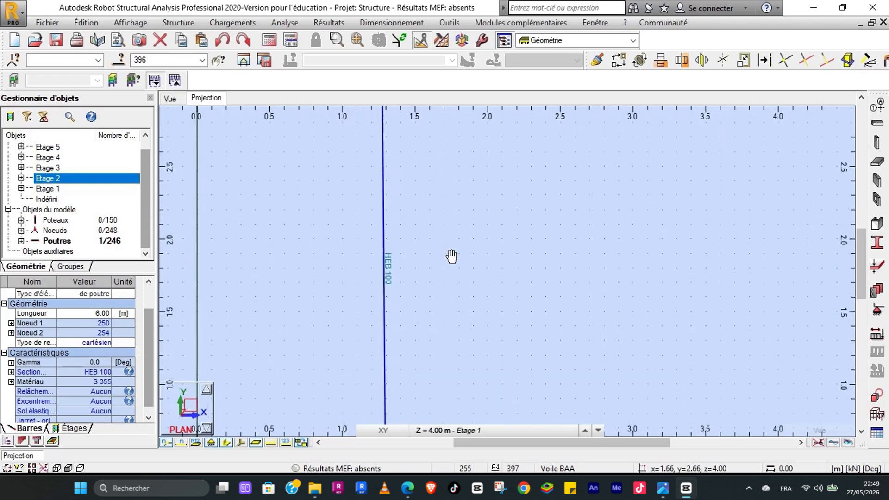
{"action": "middle_click_drag", "start_coordinate": [452, 256], "coordinate": [449, 215]}
{"action": "middle_click_drag", "start_coordinate": [455, 325], "coordinate": [454, 243]}
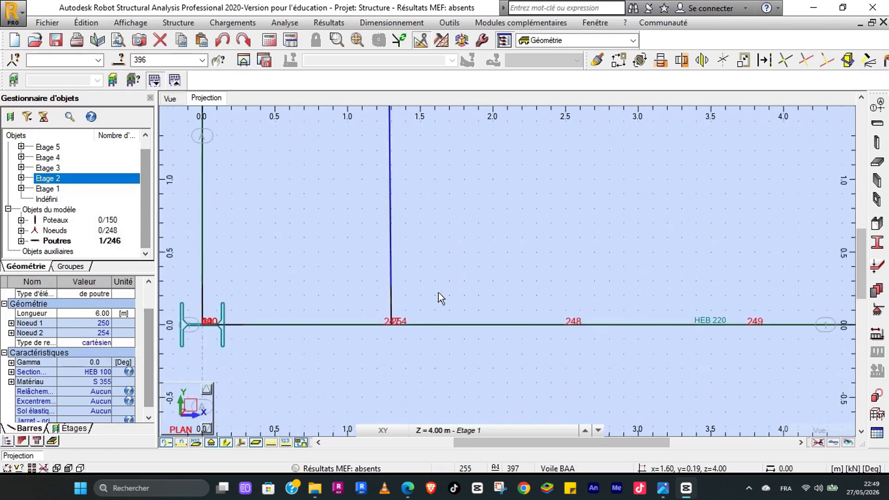
{"action": "scroll", "coordinate": [391, 334], "scroll_direction": "up", "scroll_amount": 2}
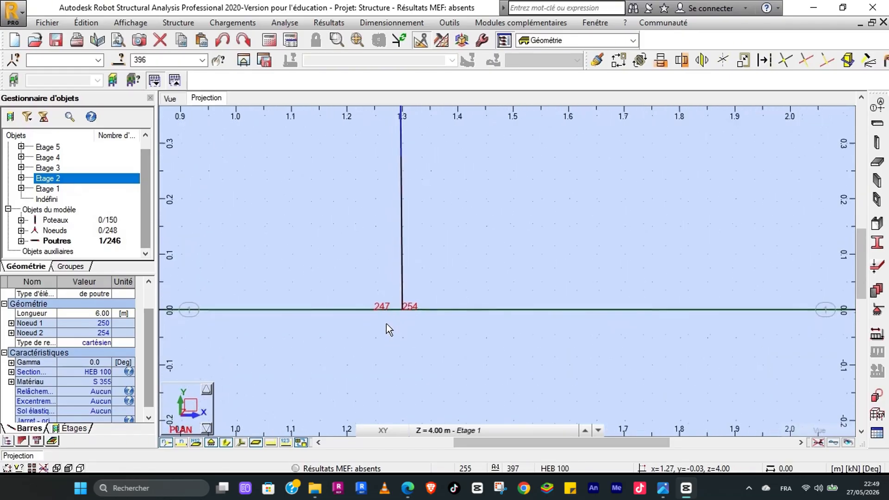
{"action": "scroll", "coordinate": [386, 324], "scroll_direction": "up", "scroll_amount": 2}
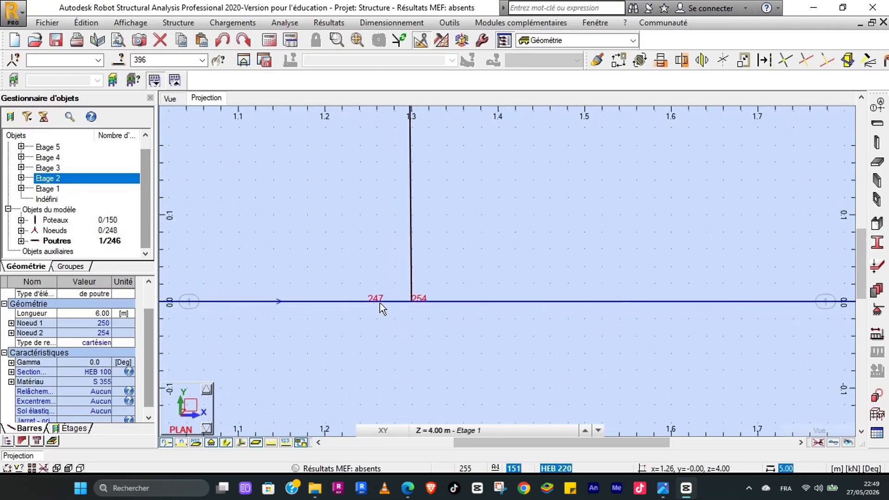
{"action": "left_click", "coordinate": [98, 334]}
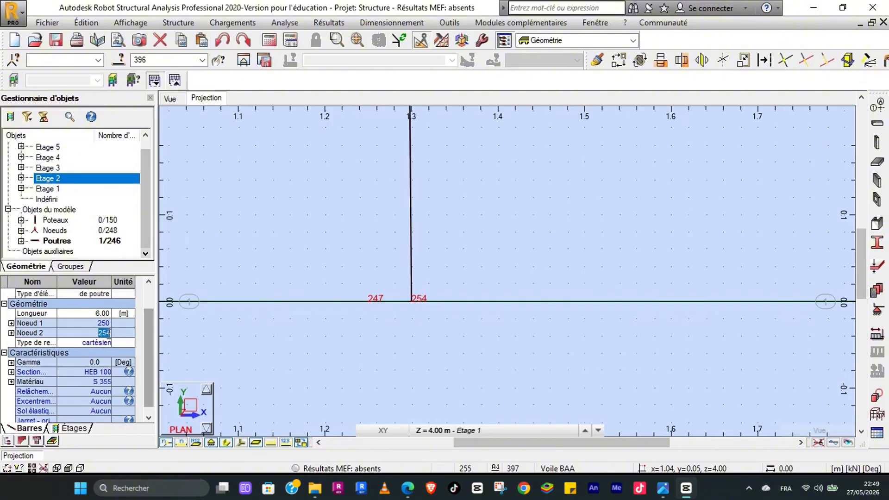
{"action": "type", "text": "247"}
{"action": "key", "text": "Return"}
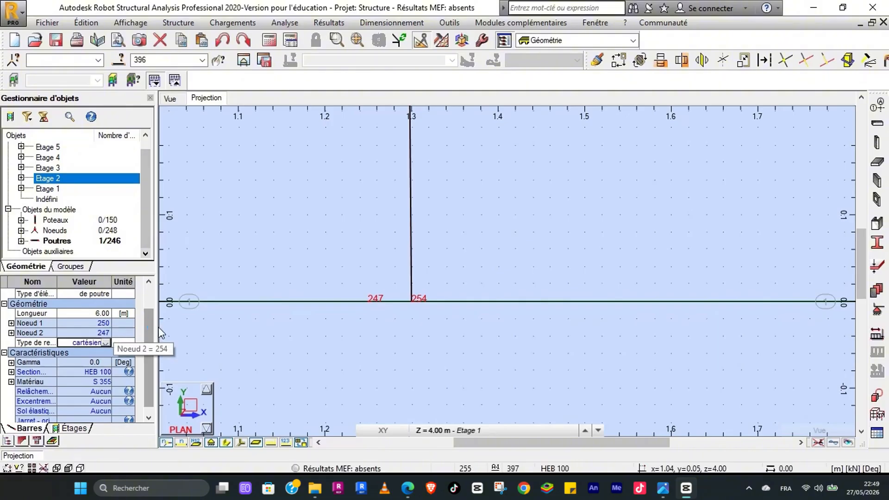
Step: Clear the beam selection, then find the unused node 254 on axis 1 in the object list and delete it
{"action": "scroll", "coordinate": [327, 351], "scroll_direction": "down", "scroll_amount": 2}
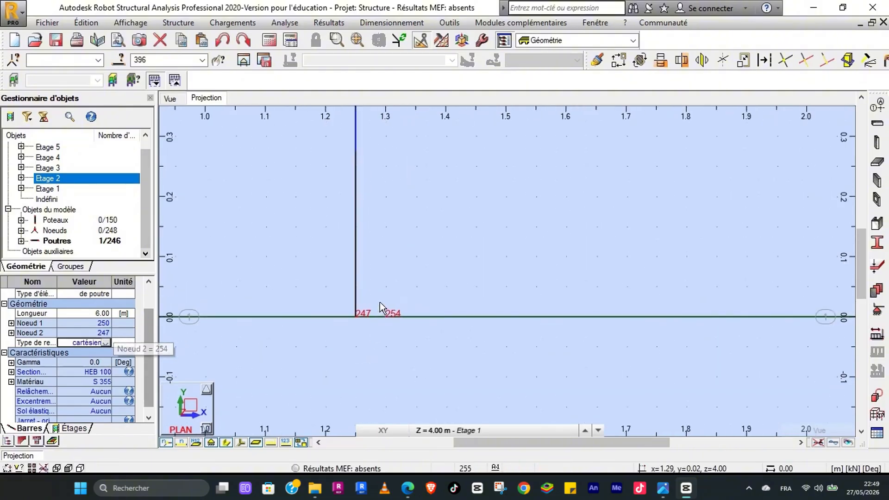
{"action": "key", "text": "Escape"}
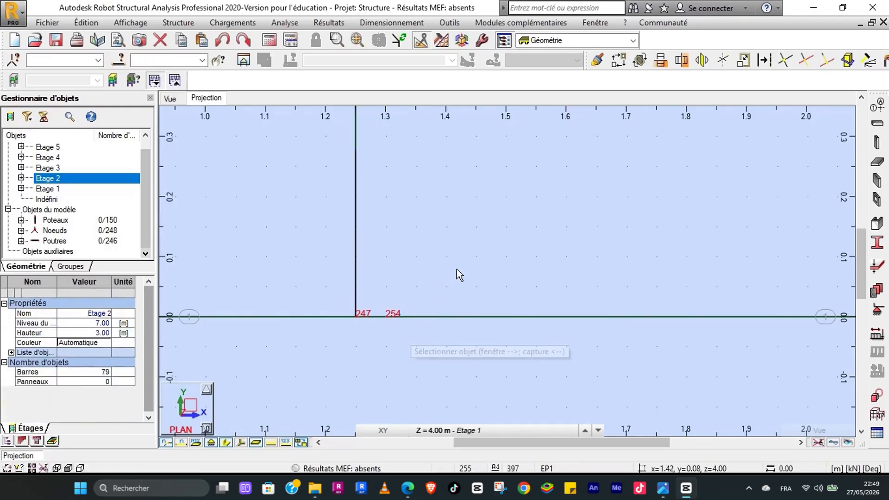
{"action": "scroll", "coordinate": [384, 323], "scroll_direction": "up", "scroll_amount": 1}
{"action": "scroll", "coordinate": [384, 325], "scroll_direction": "up", "scroll_amount": 1}
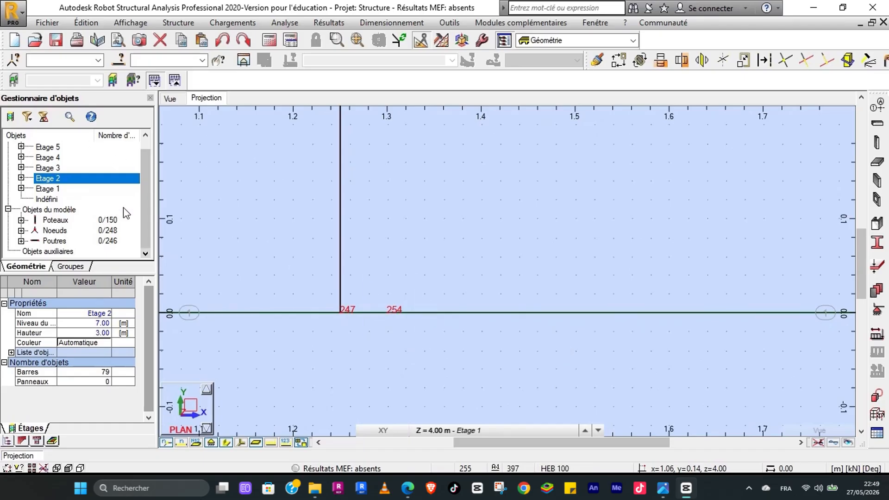
{"action": "double_click", "coordinate": [32, 230]}
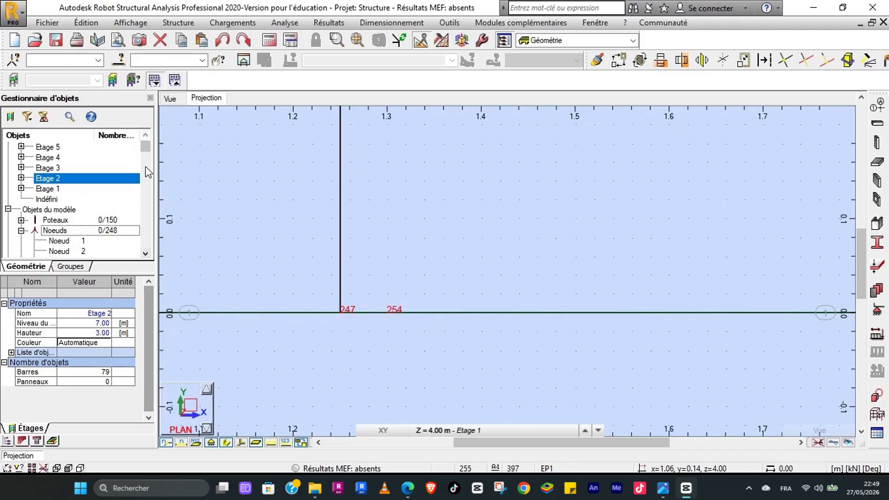
{"action": "left_click", "coordinate": [148, 255]}
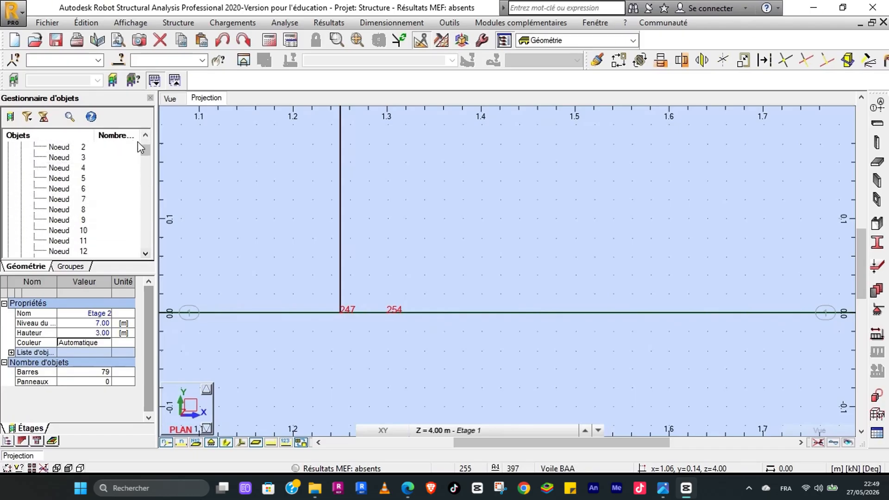
{"action": "left_click_drag", "start_coordinate": [144, 151], "coordinate": [144, 246]}
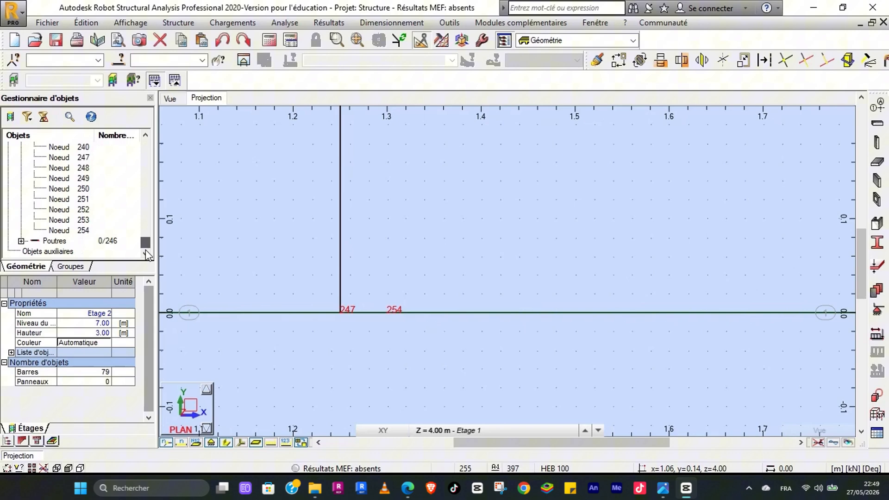
{"action": "left_click", "coordinate": [79, 231]}
{"action": "left_click", "coordinate": [80, 232]}
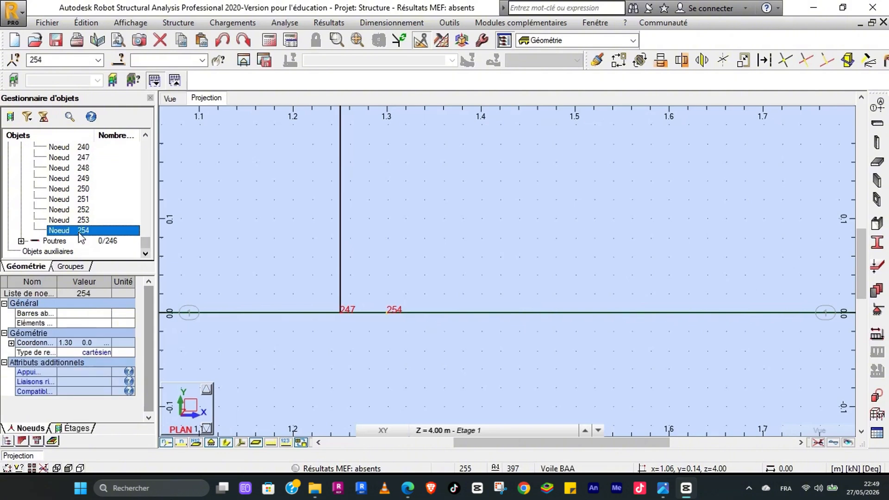
{"action": "key", "text": "Delete"}
Step: Locate the unused node 253 beside the HEB 100 beam's end on axis 2 and delete it
{"action": "scroll", "coordinate": [344, 331], "scroll_direction": "down", "scroll_amount": 1}
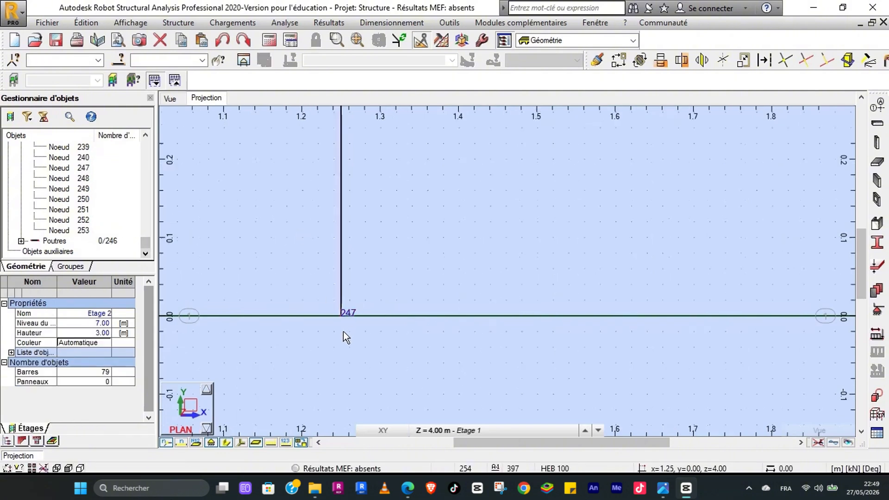
{"action": "scroll", "coordinate": [343, 331], "scroll_direction": "down", "scroll_amount": 3}
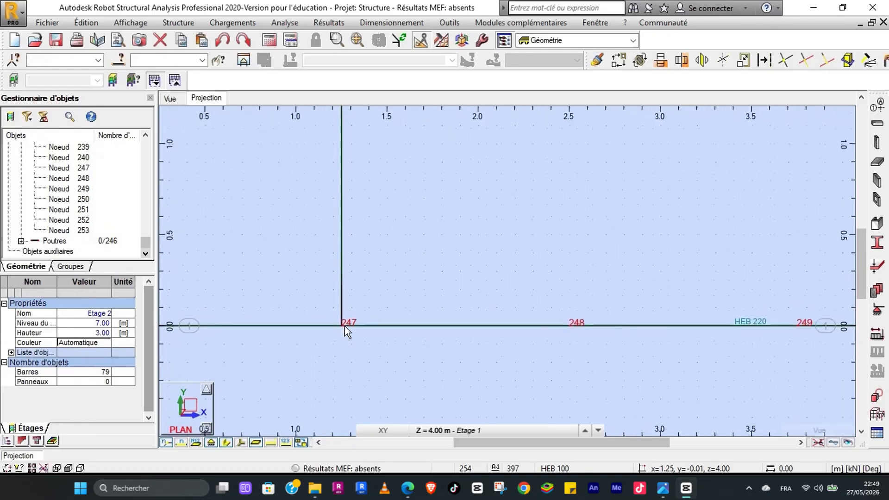
{"action": "scroll", "coordinate": [345, 326], "scroll_direction": "down", "scroll_amount": 2}
{"action": "middle_click_drag", "start_coordinate": [373, 188], "coordinate": [371, 326]}
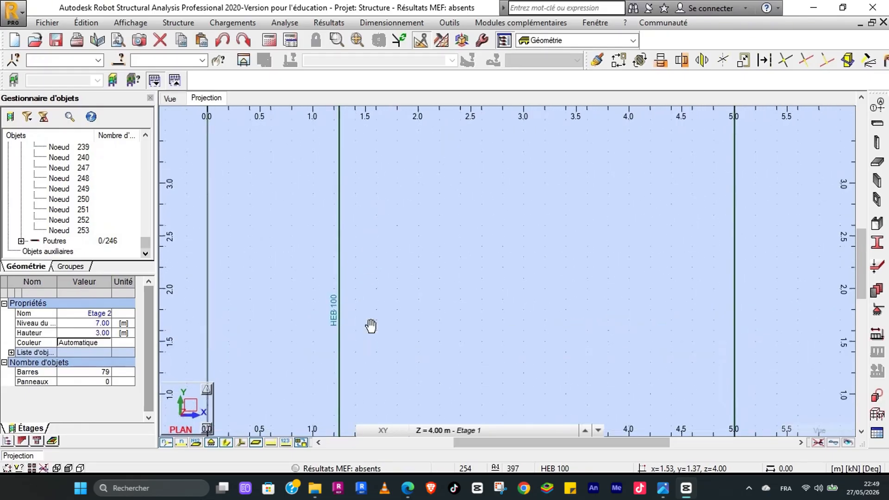
{"action": "middle_click_drag", "start_coordinate": [363, 206], "coordinate": [353, 353]}
{"action": "middle_click_drag", "start_coordinate": [359, 111], "coordinate": [365, 237]}
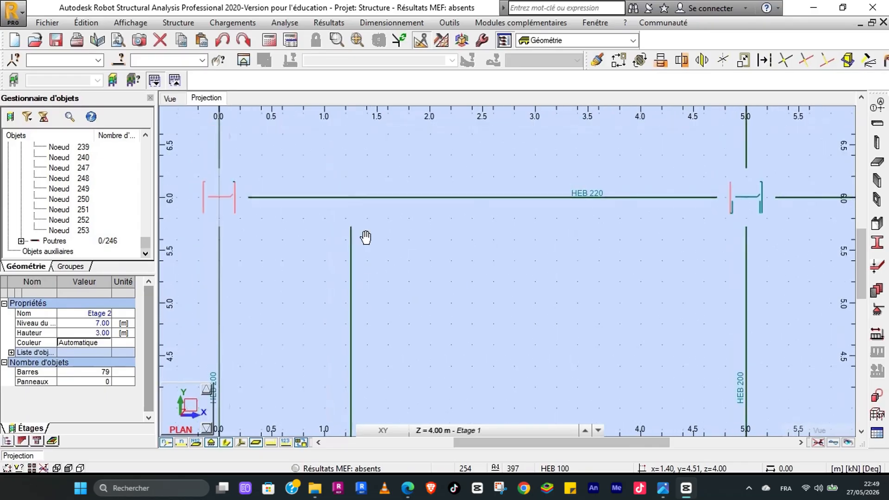
{"action": "scroll", "coordinate": [360, 190], "scroll_direction": "up", "scroll_amount": 3}
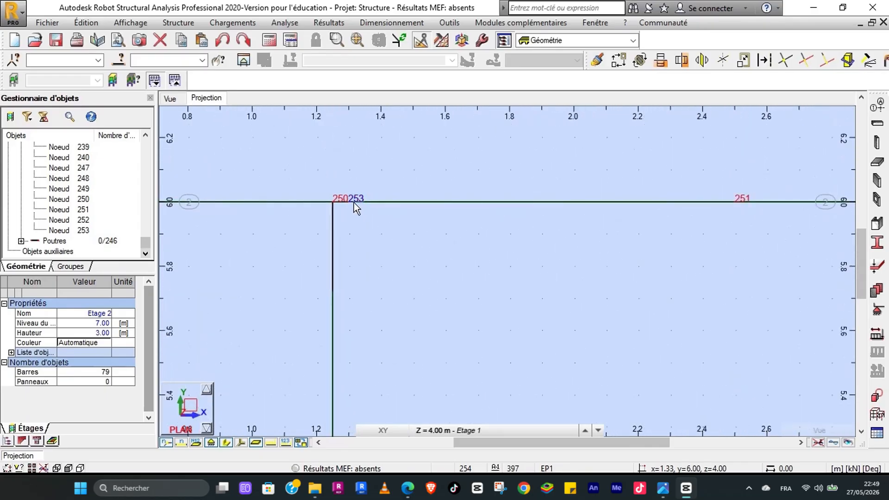
{"action": "scroll", "coordinate": [353, 202], "scroll_direction": "up", "scroll_amount": 2}
{"action": "left_click", "coordinate": [65, 231]}
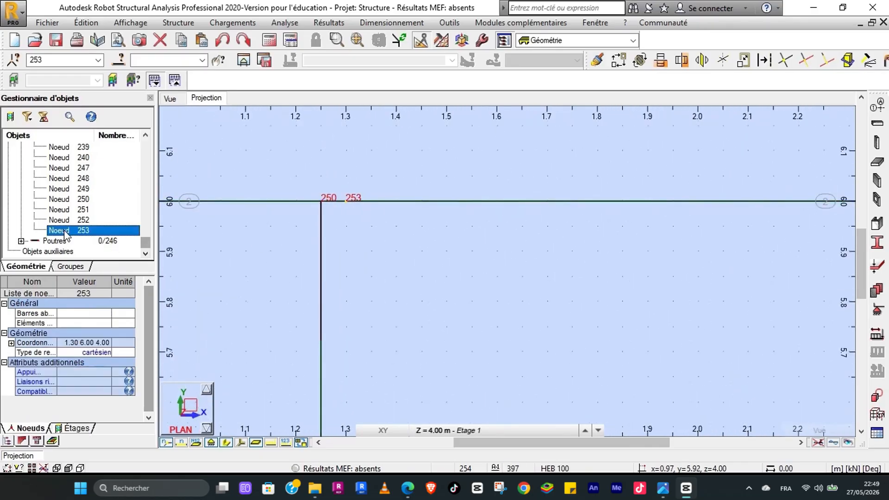
{"action": "key", "text": "Delete"}
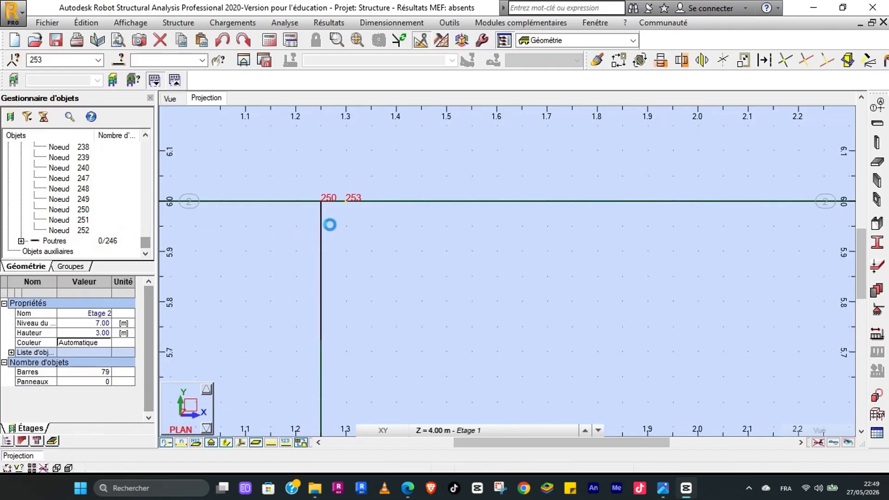
Step: Copy the HEB 100 beam with a Translation of 1.25,0,0 and 2 repetitions, and close the dialog
{"action": "scroll", "coordinate": [371, 213], "scroll_direction": "down", "scroll_amount": 1}
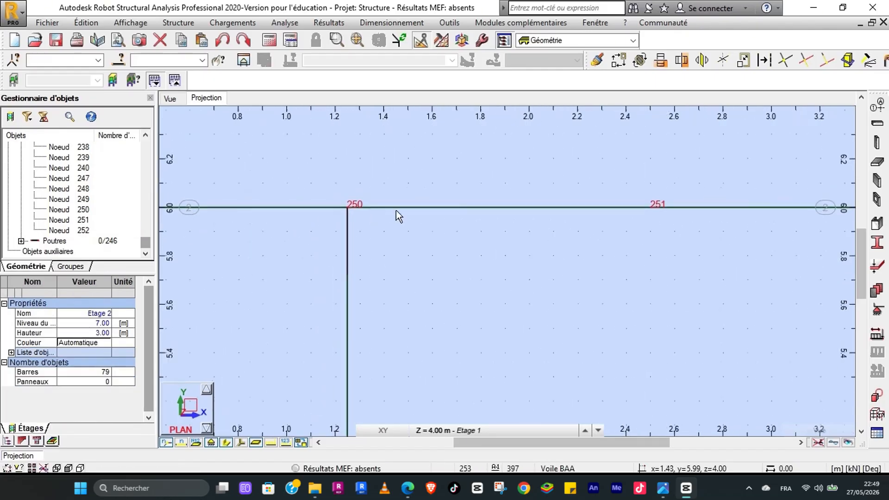
{"action": "scroll", "coordinate": [505, 215], "scroll_direction": "down", "scroll_amount": 2}
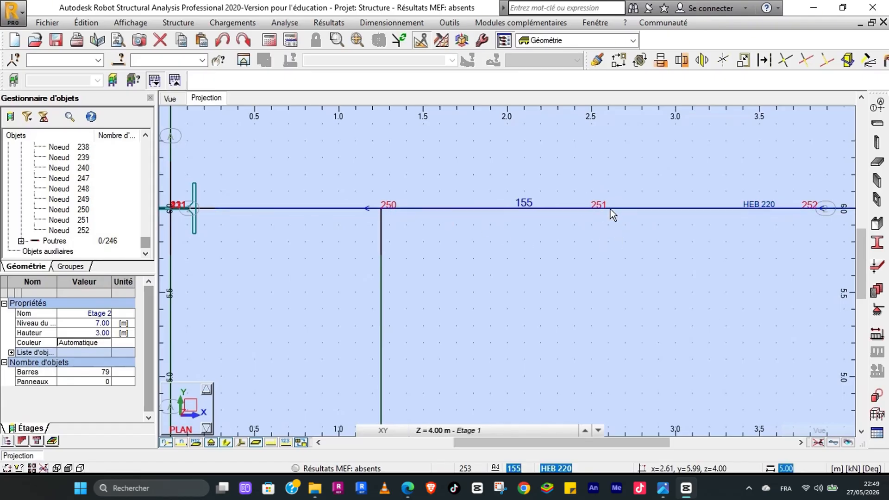
{"action": "scroll", "coordinate": [588, 292], "scroll_direction": "down", "scroll_amount": 4}
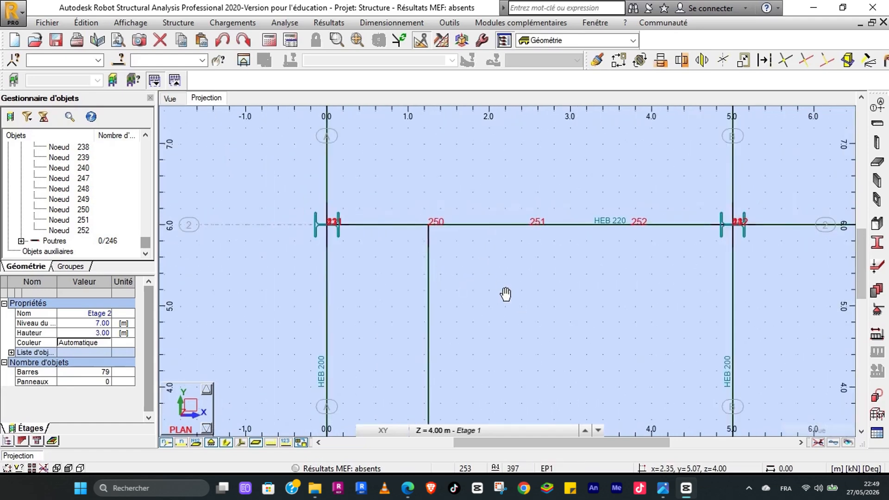
{"action": "middle_click_drag", "start_coordinate": [512, 296], "coordinate": [437, 203]}
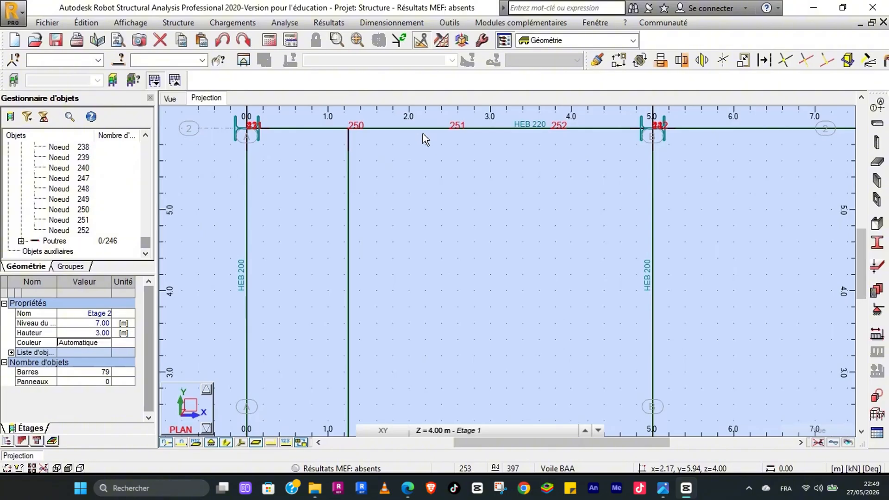
{"action": "scroll", "coordinate": [390, 195], "scroll_direction": "down", "scroll_amount": 2}
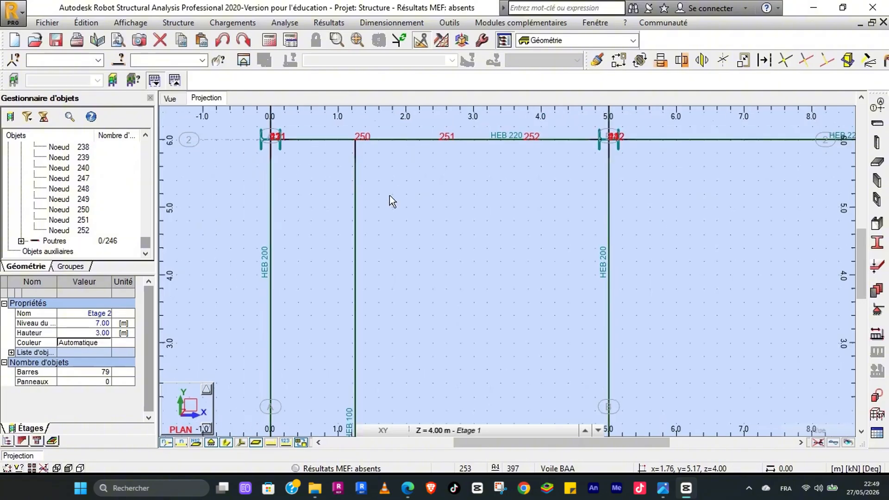
{"action": "left_click", "coordinate": [359, 258]}
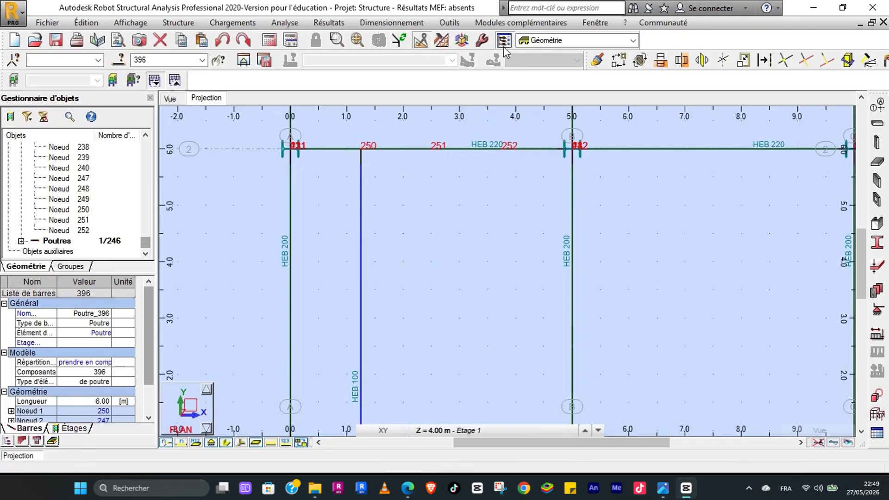
{"action": "left_click", "coordinate": [618, 61]}
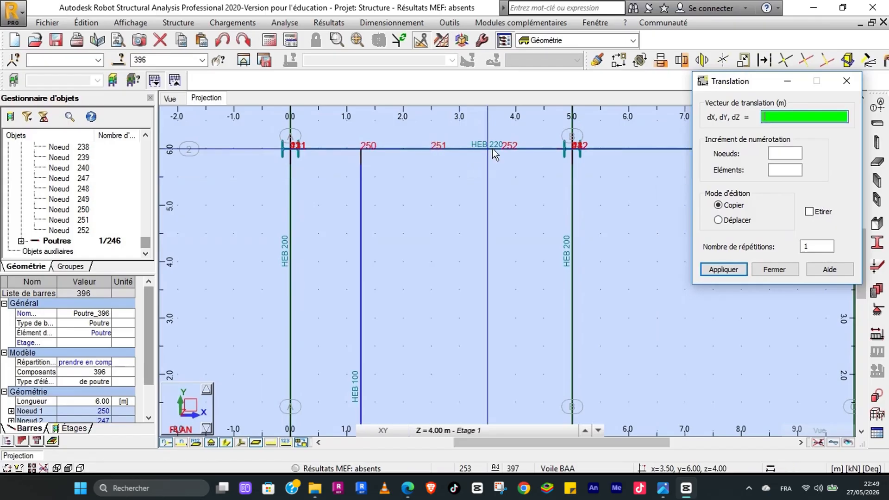
{"action": "left_click", "coordinate": [808, 248]}
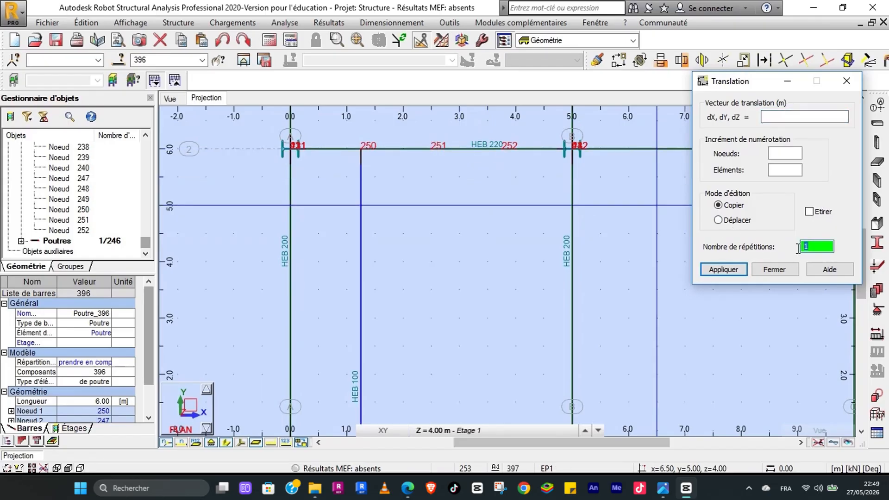
{"action": "type", "text": "2"}
{"action": "left_click", "coordinate": [791, 117]}
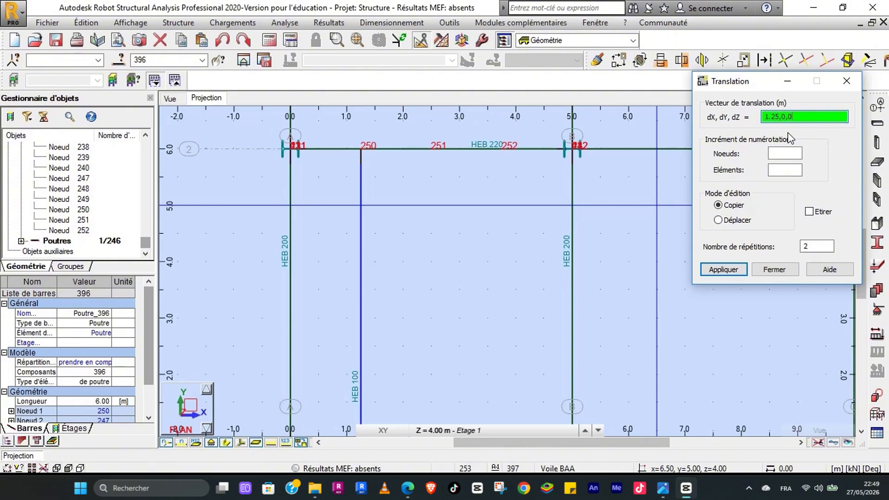
{"action": "left_click", "coordinate": [729, 270]}
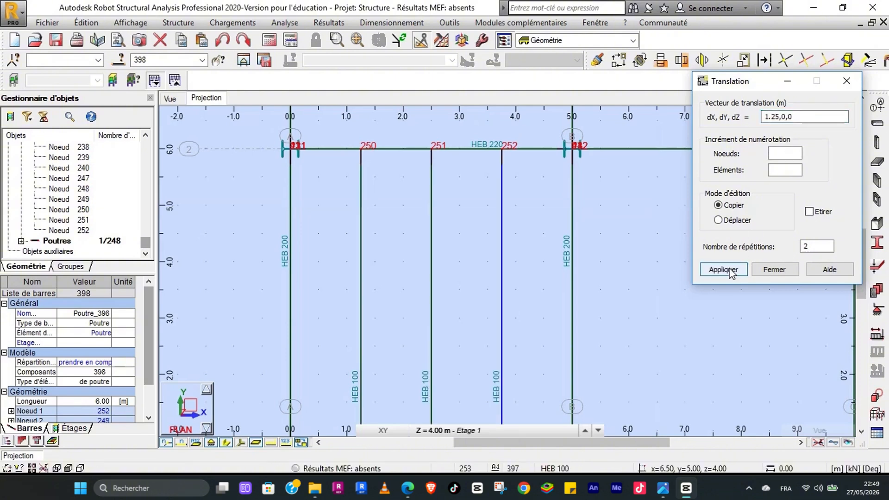
{"action": "left_click", "coordinate": [767, 271]}
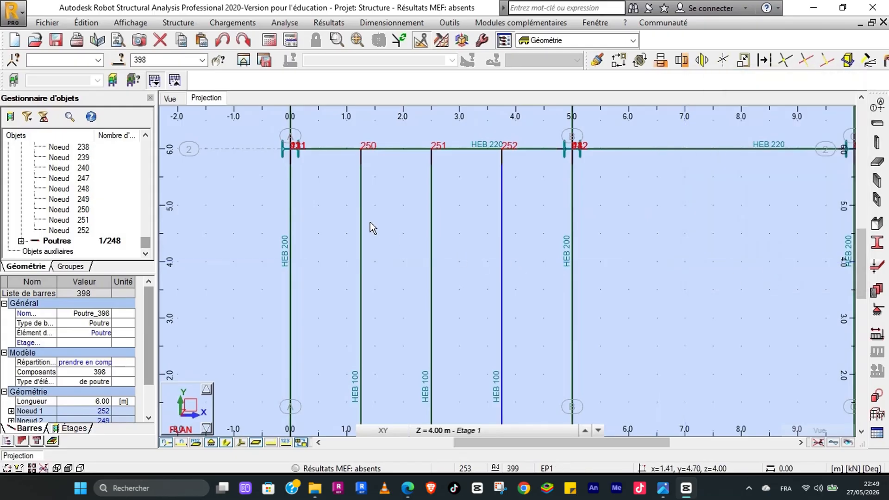
Step: Select the three HEB 100 beams between axes A and B and set up a Translation copy with 3 repetitions
{"action": "scroll", "coordinate": [370, 222], "scroll_direction": "down", "scroll_amount": 2}
{"action": "scroll", "coordinate": [371, 221], "scroll_direction": "down", "scroll_amount": 1}
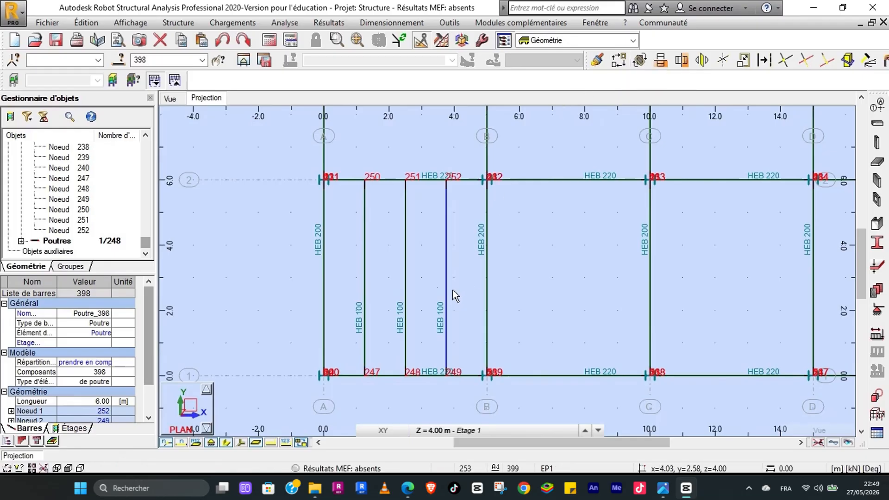
{"action": "left_click", "coordinate": [364, 252], "text": "ctrl"}
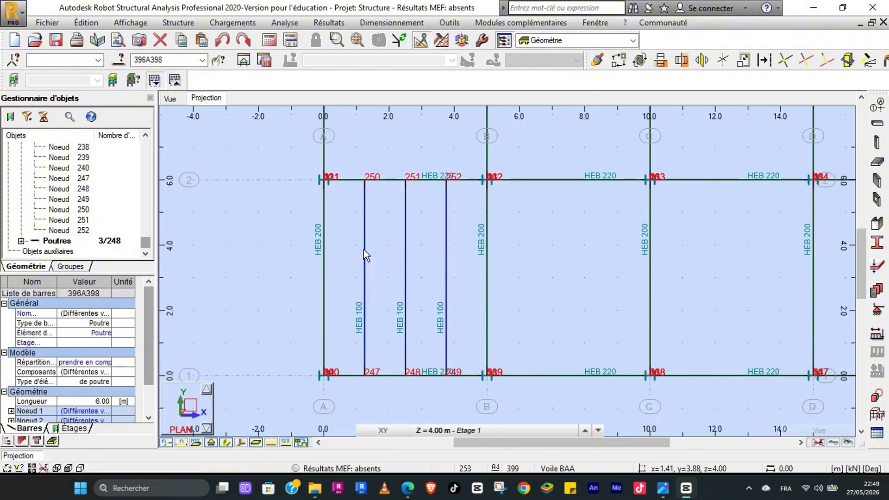
{"action": "left_click", "coordinate": [618, 59]}
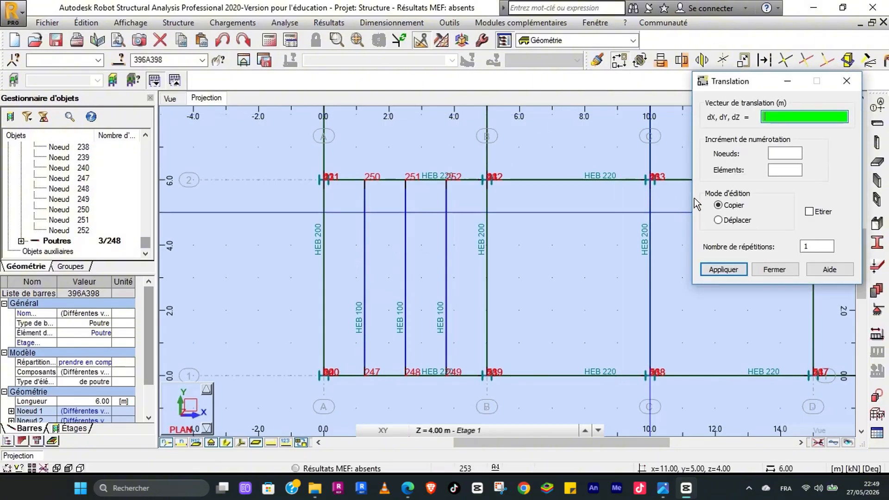
{"action": "scroll", "coordinate": [470, 262], "scroll_direction": "down", "scroll_amount": 4}
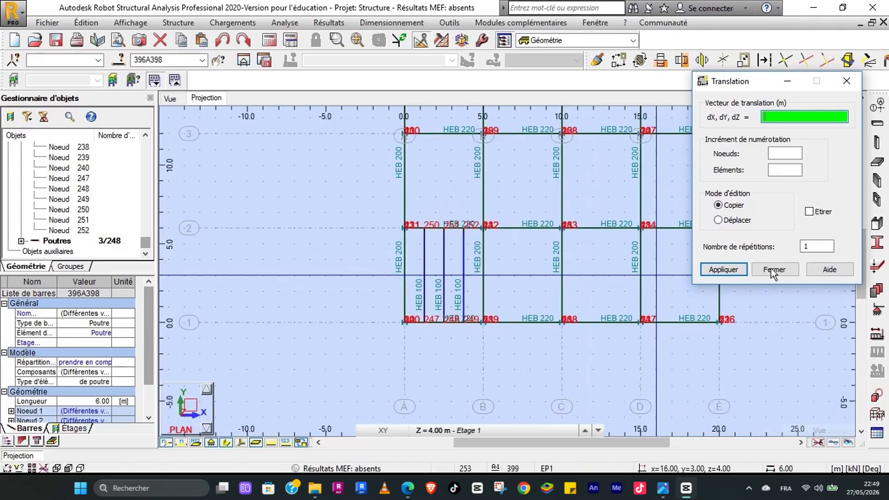
{"action": "double_click", "coordinate": [805, 246]}
{"action": "type", "text": "3"}
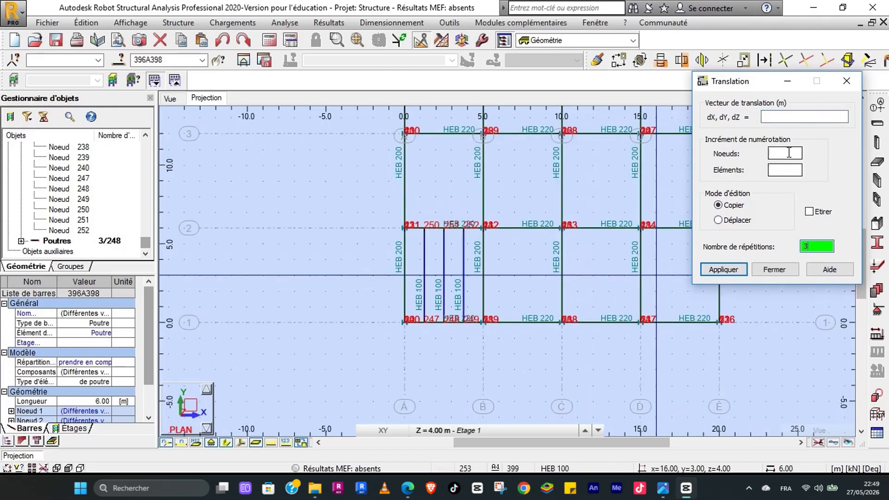
{"action": "left_click", "coordinate": [829, 117]}
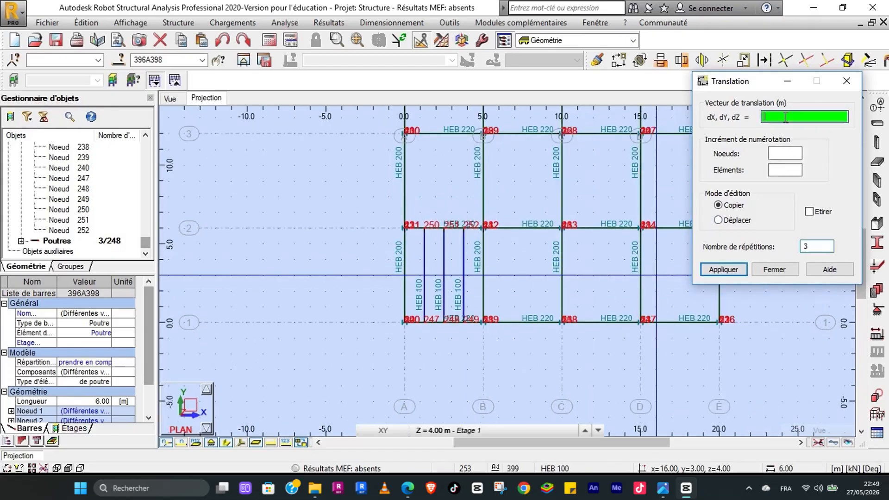
Step: Hide the node numbers, copy the three HEB 100 beams by 5.00,0.00,0.00 with 3 repetitions, and close the Translation dialog
{"action": "left_click", "coordinate": [167, 443]}
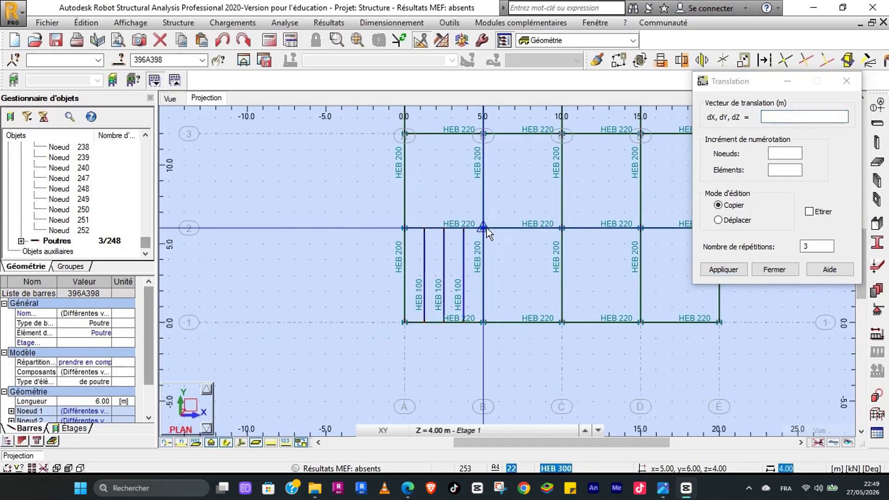
{"action": "left_click", "coordinate": [784, 118]}
{"action": "scroll", "coordinate": [508, 237], "scroll_direction": "up", "scroll_amount": 1}
{"action": "scroll", "coordinate": [507, 237], "scroll_direction": "up", "scroll_amount": 1}
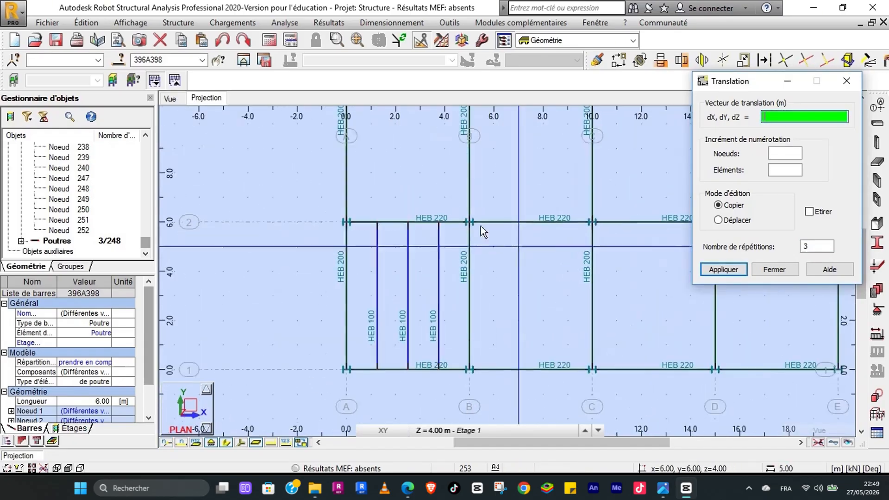
{"action": "scroll", "coordinate": [469, 224], "scroll_direction": "up", "scroll_amount": 2}
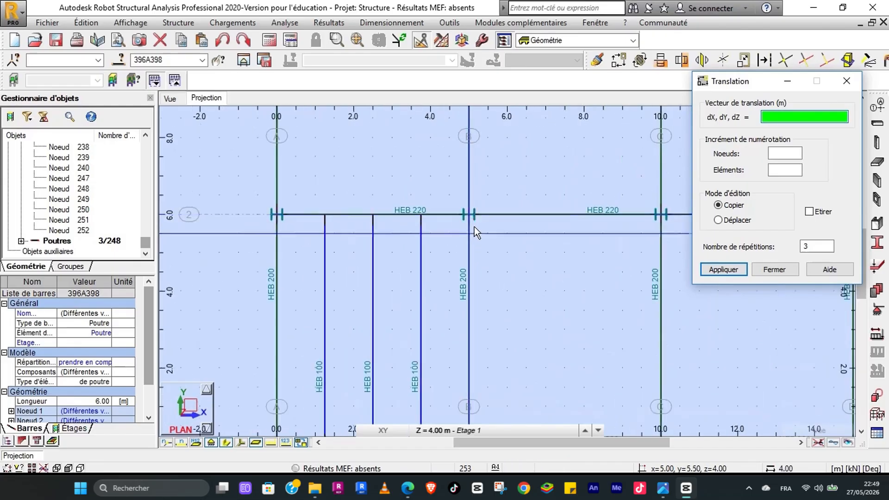
{"action": "scroll", "coordinate": [584, 240], "scroll_direction": "down", "scroll_amount": 1}
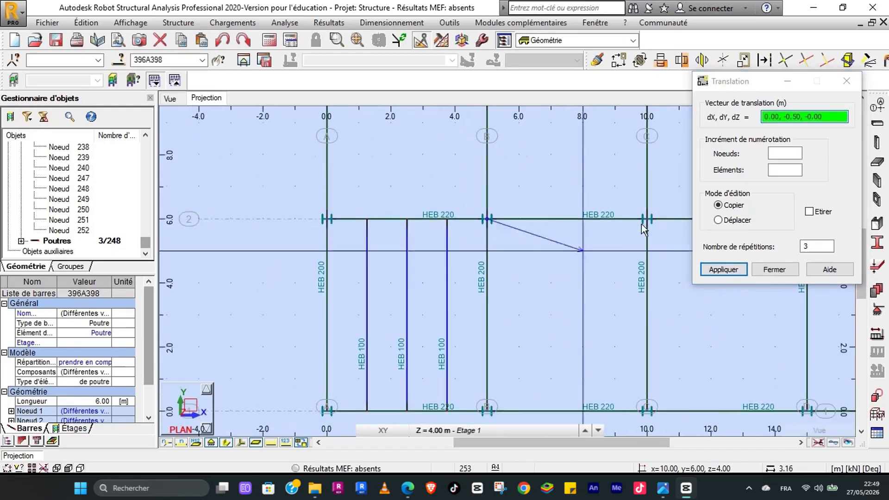
{"action": "left_click", "coordinate": [645, 222]}
{"action": "left_click", "coordinate": [724, 270]}
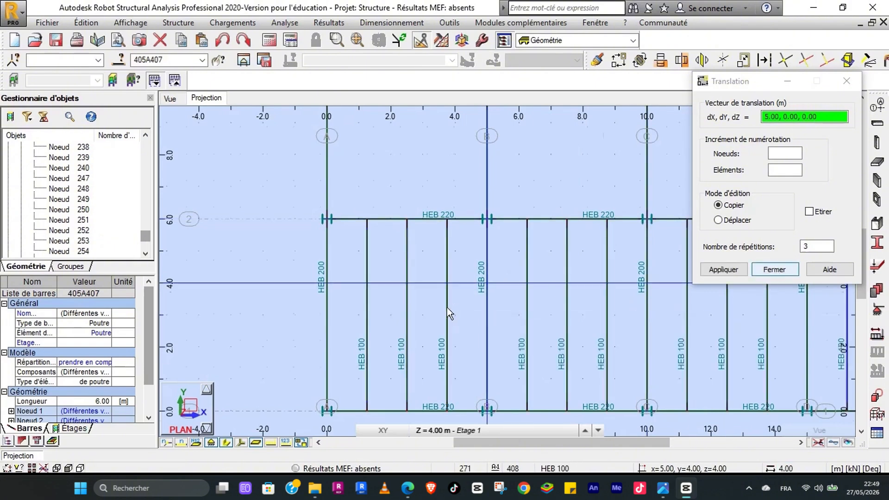
{"action": "scroll", "coordinate": [446, 307], "scroll_direction": "down", "scroll_amount": 3}
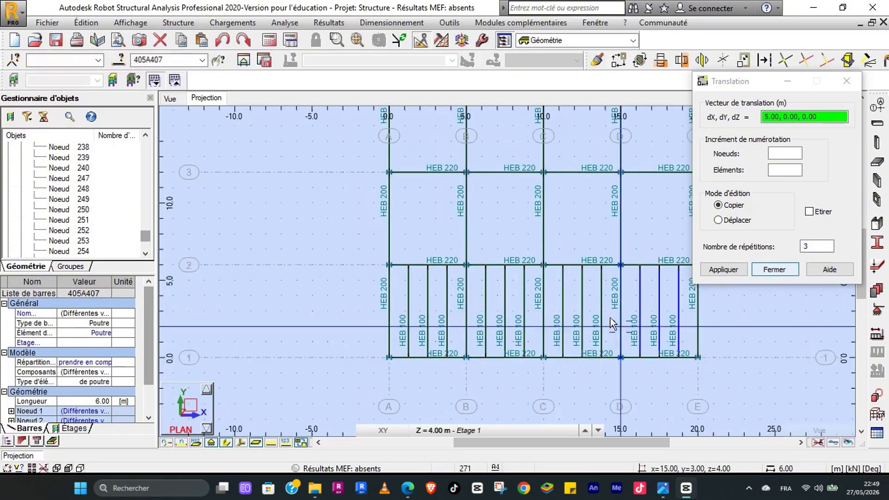
{"action": "right_click", "coordinate": [311, 229]}
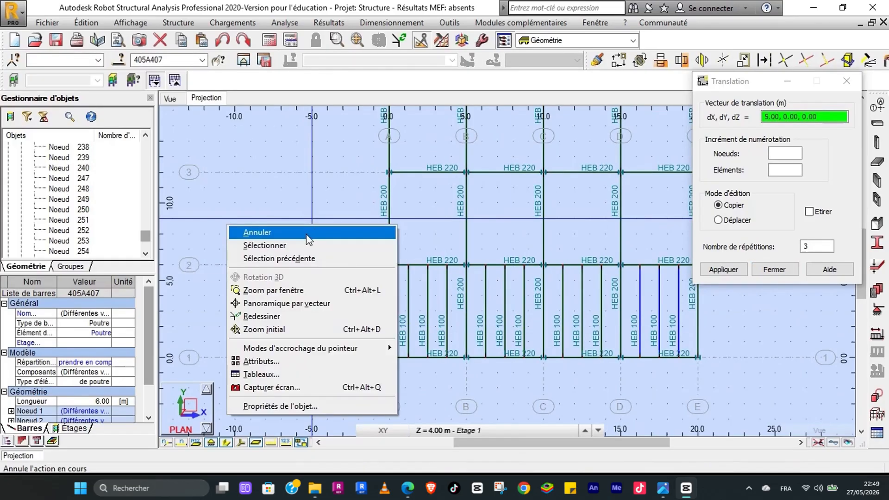
{"action": "left_click", "coordinate": [306, 235]}
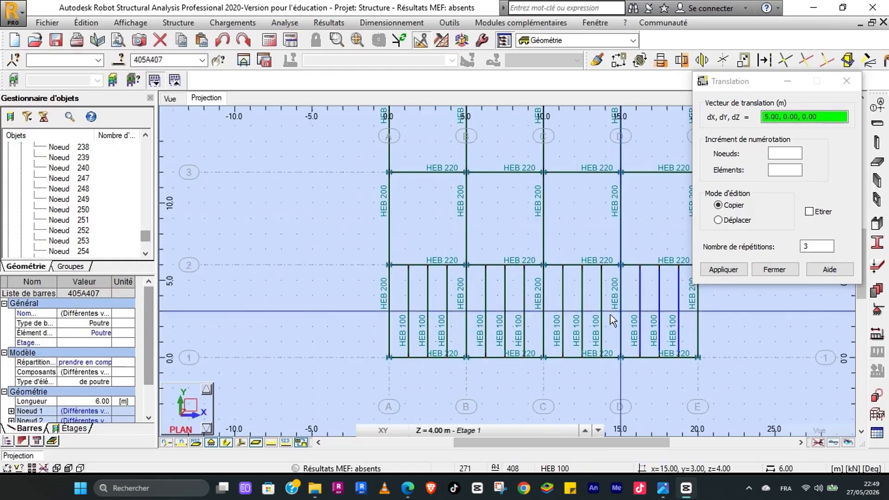
{"action": "right_click", "coordinate": [304, 215]}
{"action": "left_click", "coordinate": [766, 270]}
Step: Leave the current command and select all HEB 100 beams between axes 1 and 2, from axis A to axis E
{"action": "right_click", "coordinate": [195, 197]}
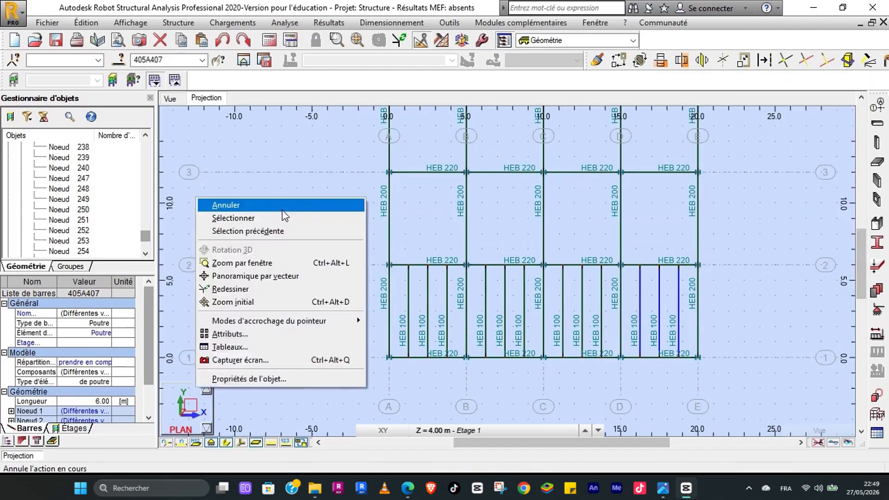
{"action": "left_click", "coordinate": [213, 201]}
{"action": "scroll", "coordinate": [611, 320], "scroll_direction": "up", "scroll_amount": 2}
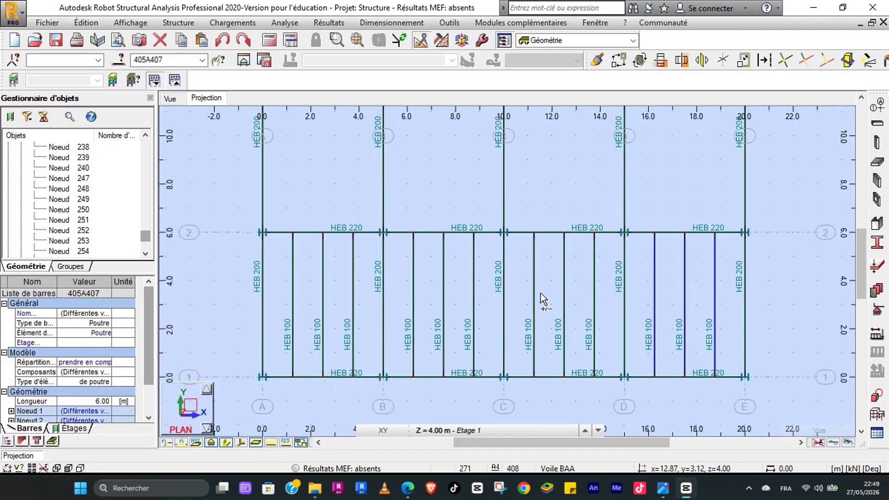
{"action": "left_click_drag", "start_coordinate": [601, 317], "coordinate": [283, 282], "text": "ctrl"}
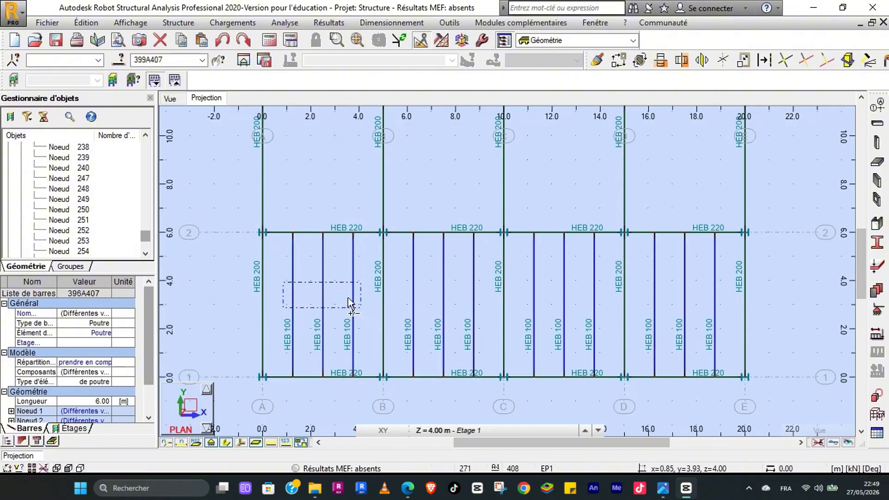
Step: Copy the selected HEB 100 beams by a translation of 0.00,6.00,0.00 from axis 2 to axis 3 with 4 repetitions, and close the dialog
{"action": "left_click", "coordinate": [619, 59]}
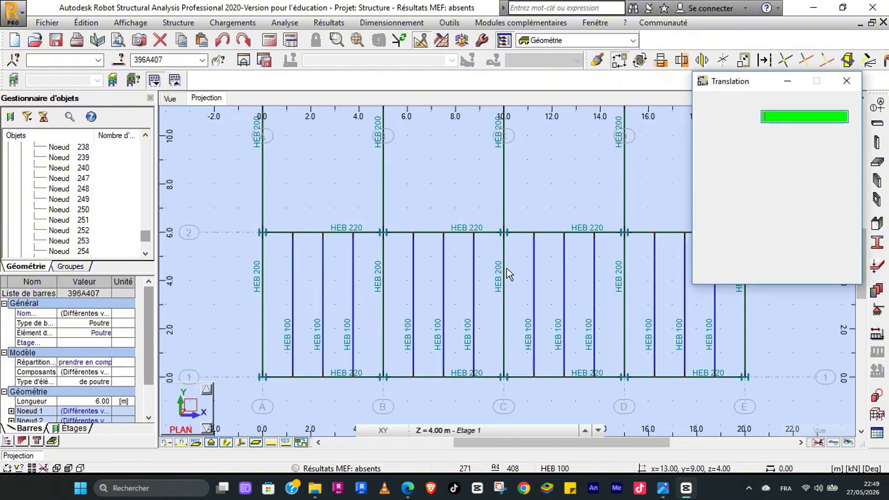
{"action": "scroll", "coordinate": [478, 353], "scroll_direction": "down", "scroll_amount": 5}
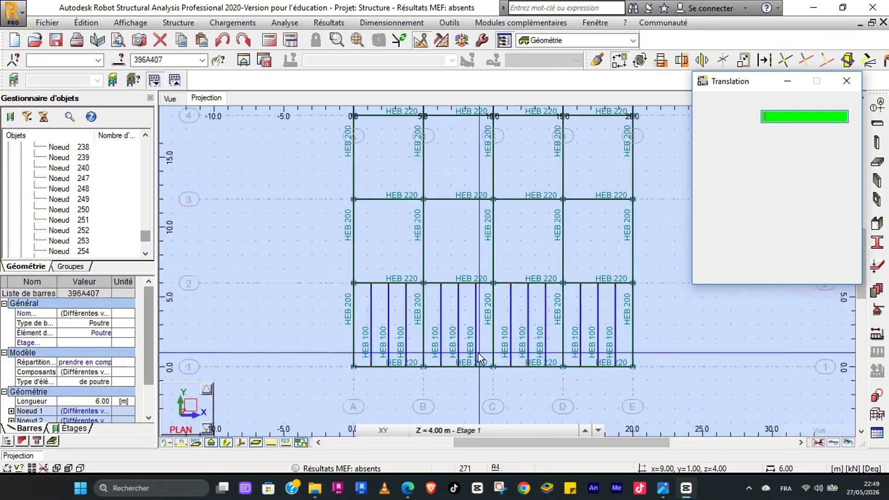
{"action": "scroll", "coordinate": [477, 353], "scroll_direction": "down", "scroll_amount": 2}
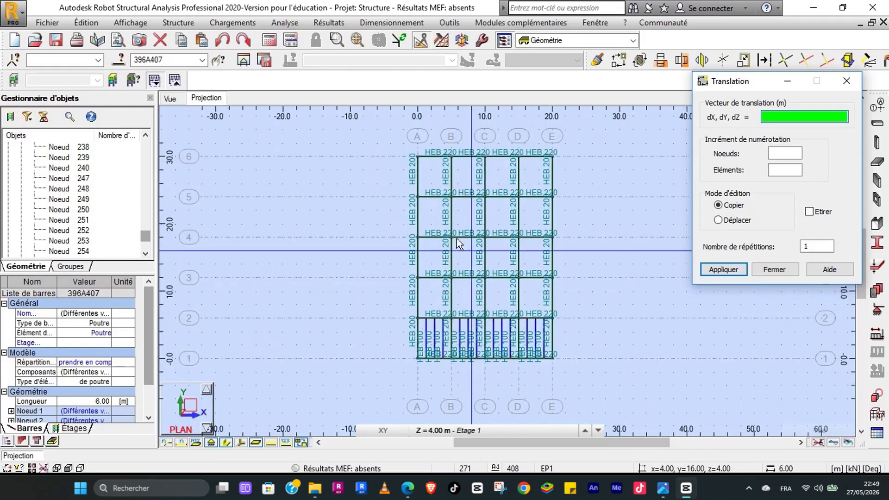
{"action": "left_click", "coordinate": [808, 246]}
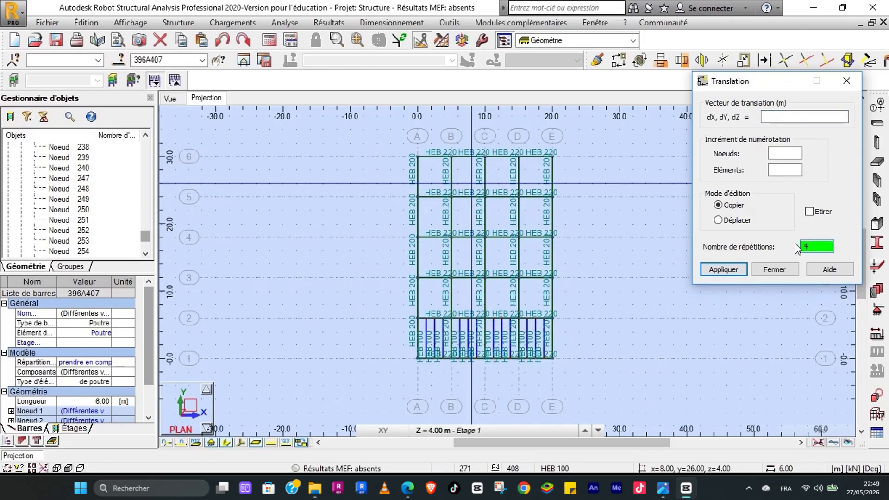
{"action": "left_click", "coordinate": [778, 117]}
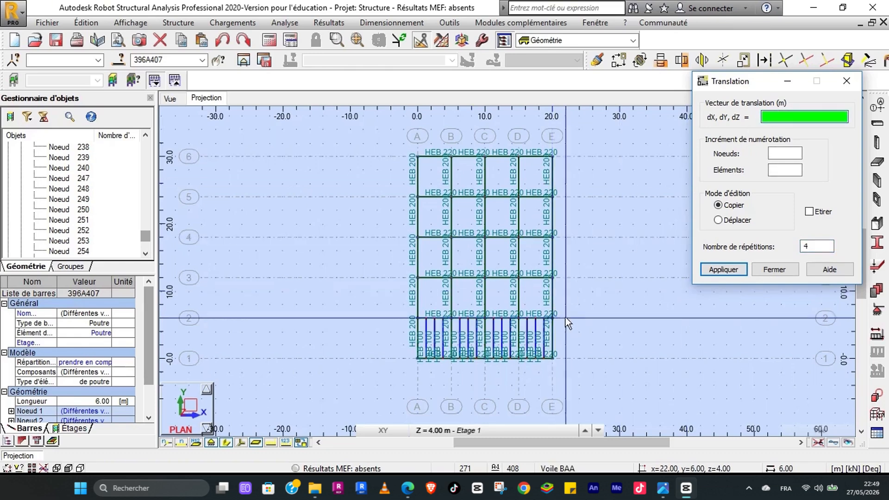
{"action": "scroll", "coordinate": [563, 317], "scroll_direction": "up", "scroll_amount": 3}
{"action": "scroll", "coordinate": [551, 315], "scroll_direction": "up", "scroll_amount": 4}
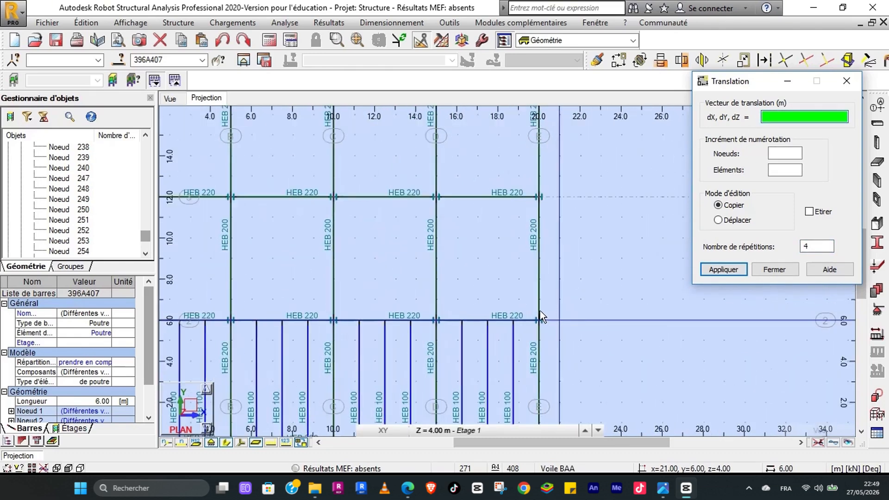
{"action": "left_click", "coordinate": [538, 322]}
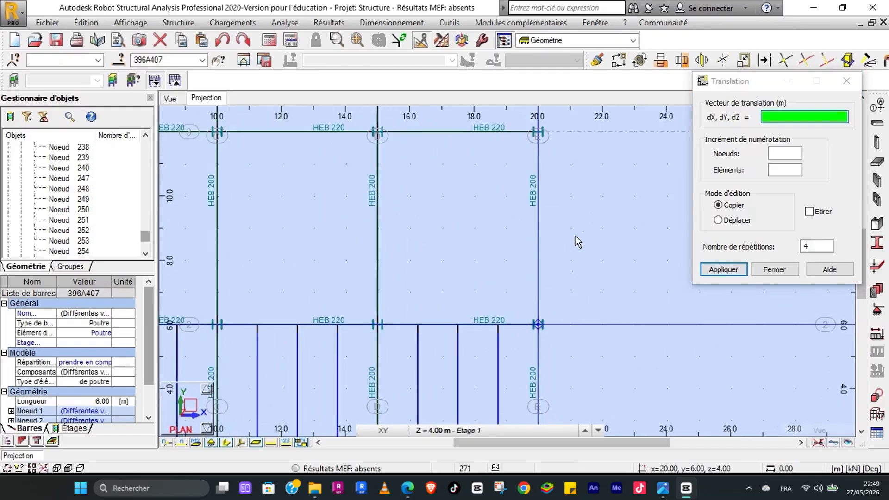
{"action": "scroll", "coordinate": [575, 235], "scroll_direction": "down", "scroll_amount": 1}
{"action": "left_click", "coordinate": [544, 152]}
{"action": "left_click", "coordinate": [740, 272]}
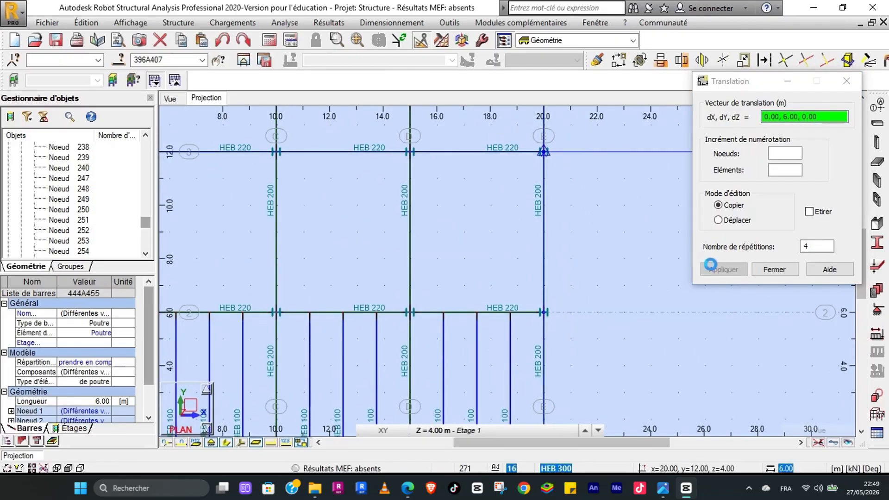
{"action": "left_click", "coordinate": [774, 270]}
Step: Inspect the copied secondary beams in the 3D view and collapse the Noeuds branch of the object list
{"action": "scroll", "coordinate": [551, 287], "scroll_direction": "down", "scroll_amount": 4}
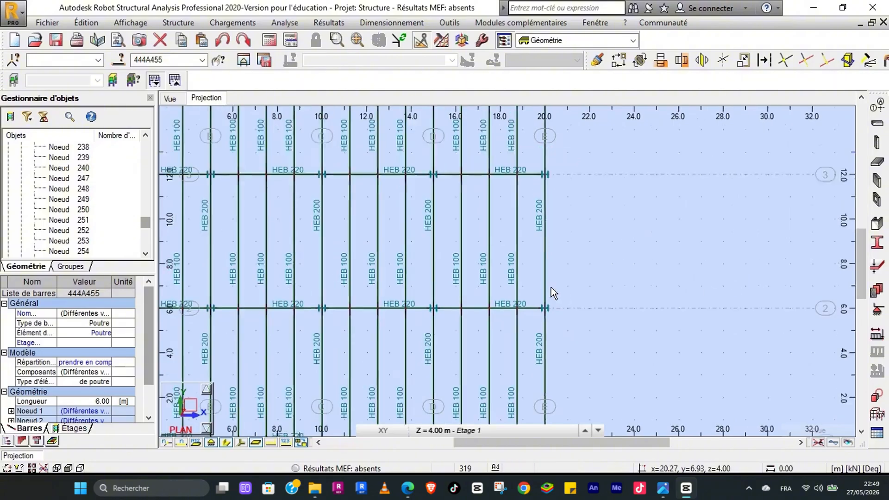
{"action": "scroll", "coordinate": [551, 284], "scroll_direction": "down", "scroll_amount": 2}
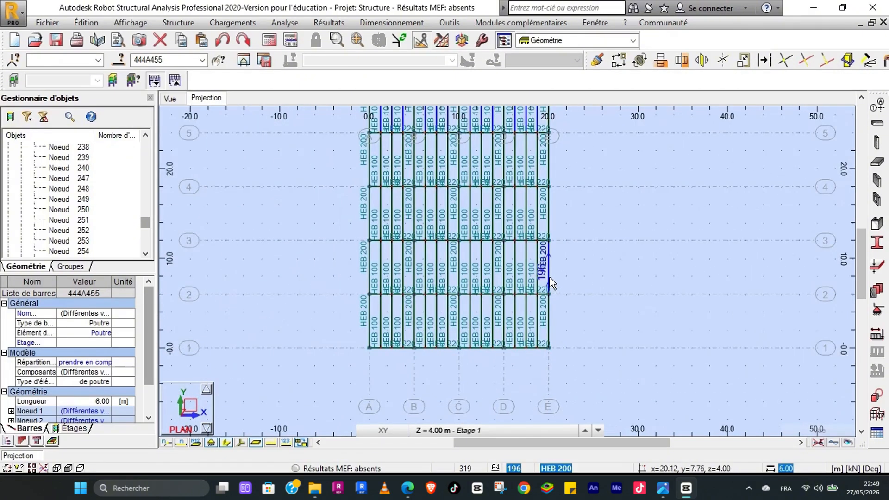
{"action": "left_click", "coordinate": [177, 99]}
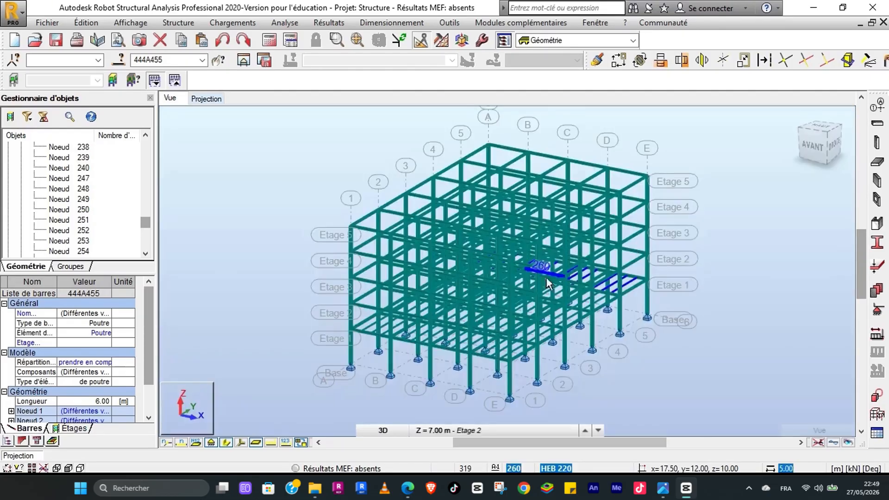
{"action": "scroll", "coordinate": [495, 374], "scroll_direction": "up", "scroll_amount": 1}
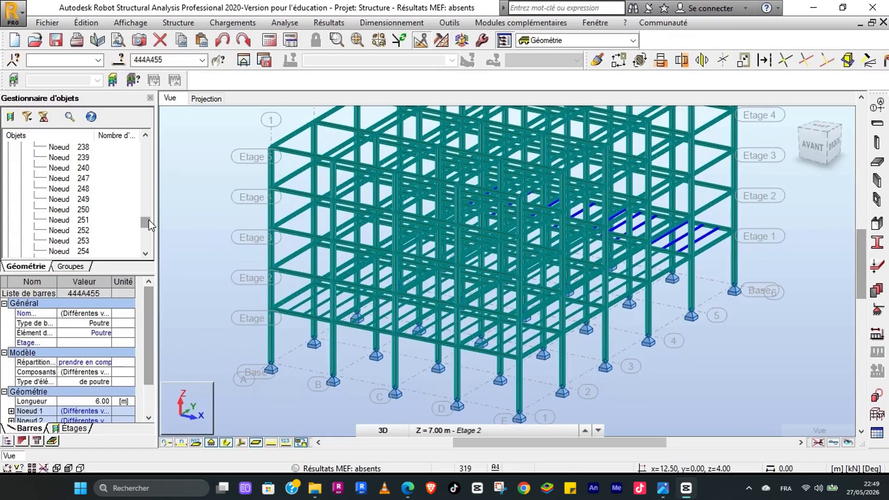
{"action": "left_click_drag", "start_coordinate": [149, 219], "coordinate": [149, 147]}
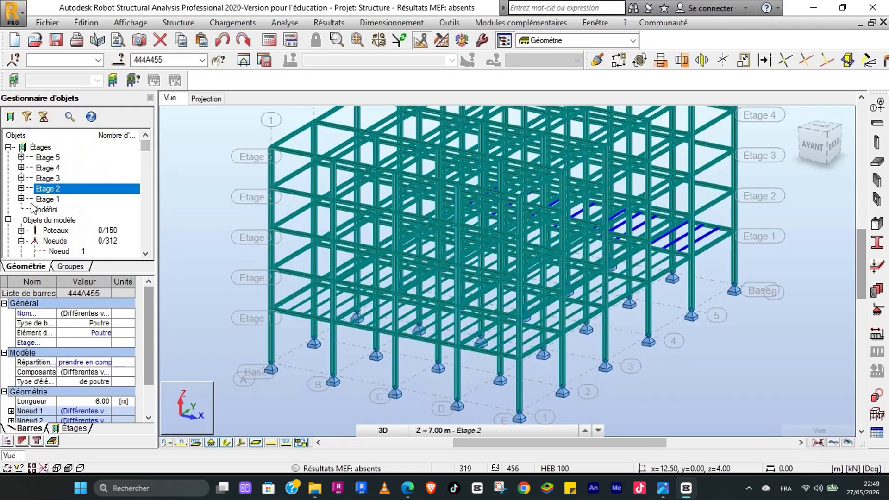
{"action": "left_click", "coordinate": [21, 240]}
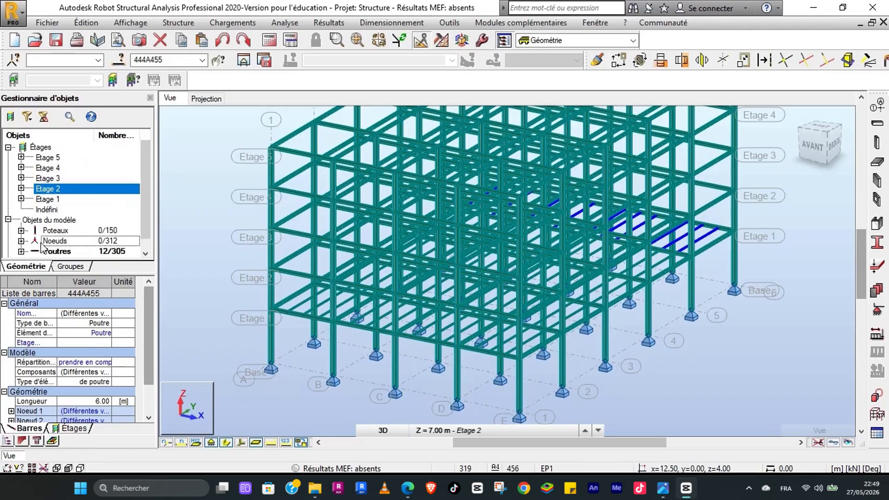
Step: Return to the plan projection, clear the selection, and select all bars with section HEB 100
{"action": "left_click", "coordinate": [208, 98]}
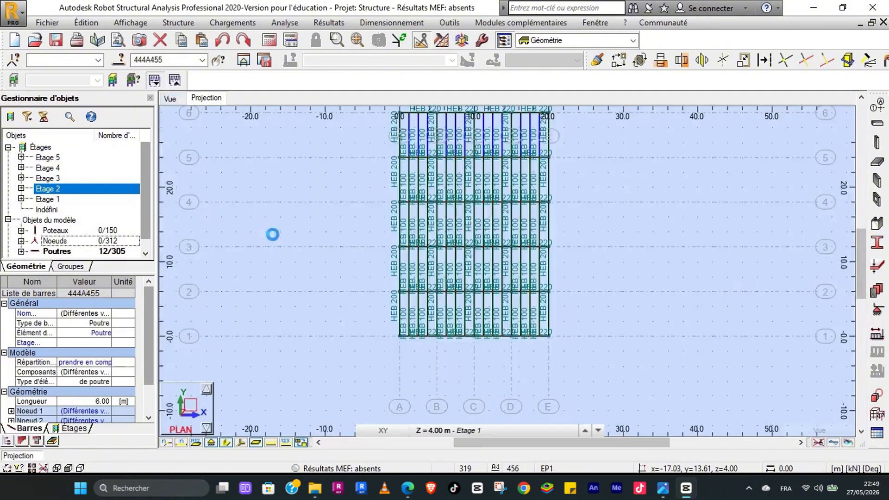
{"action": "left_click", "coordinate": [331, 174]}
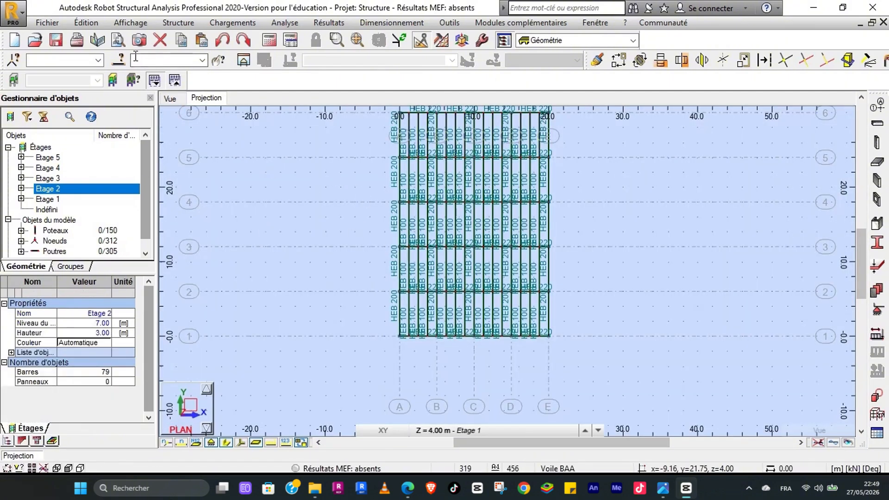
{"action": "left_click", "coordinate": [120, 61]}
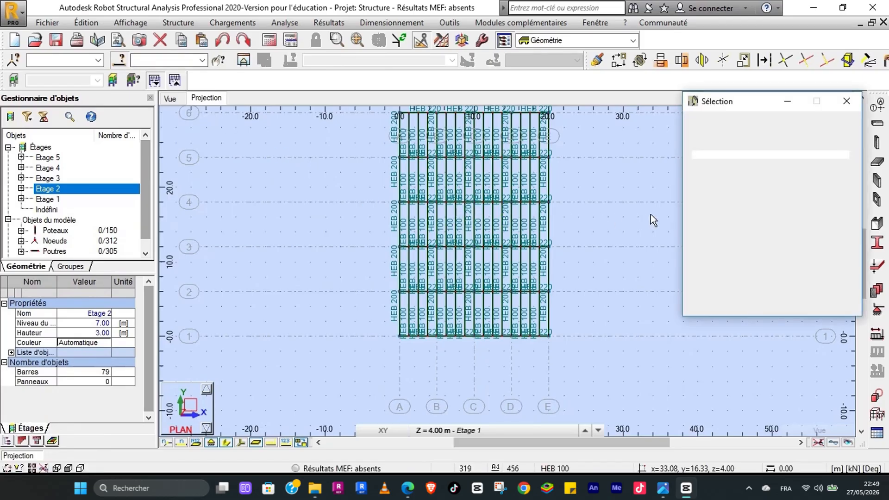
{"action": "left_click", "coordinate": [794, 212]}
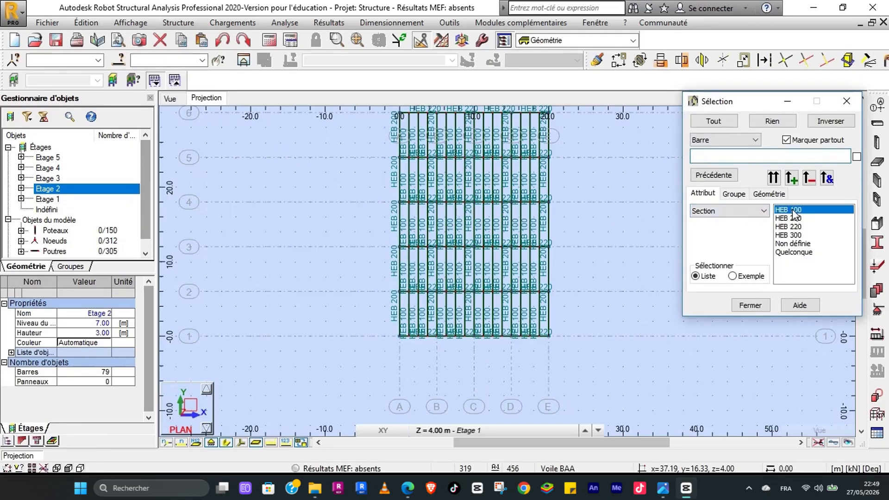
{"action": "left_click", "coordinate": [774, 178]}
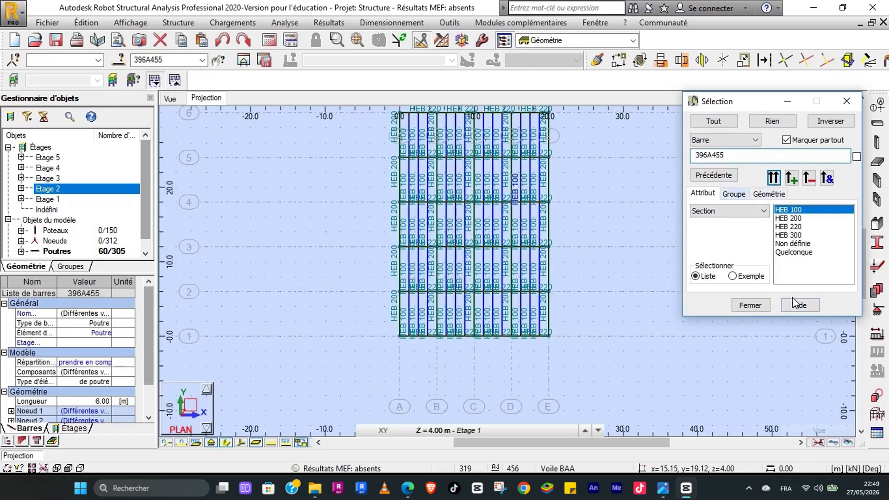
{"action": "left_click", "coordinate": [750, 305]}
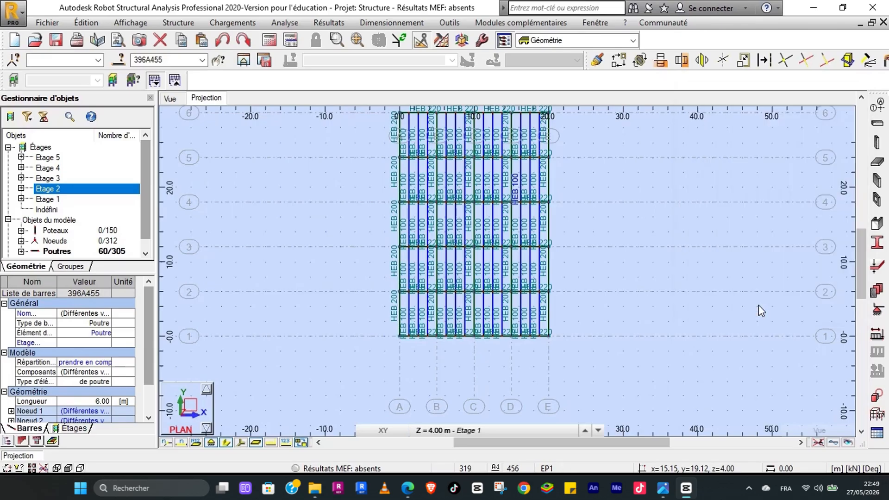
Step: Copy the selected HEB 100 beams upward by a translation of 0.00,0.00,3.00 from Etage 1 with 4 repetitions, and close the dialog
{"action": "left_click", "coordinate": [618, 62]}
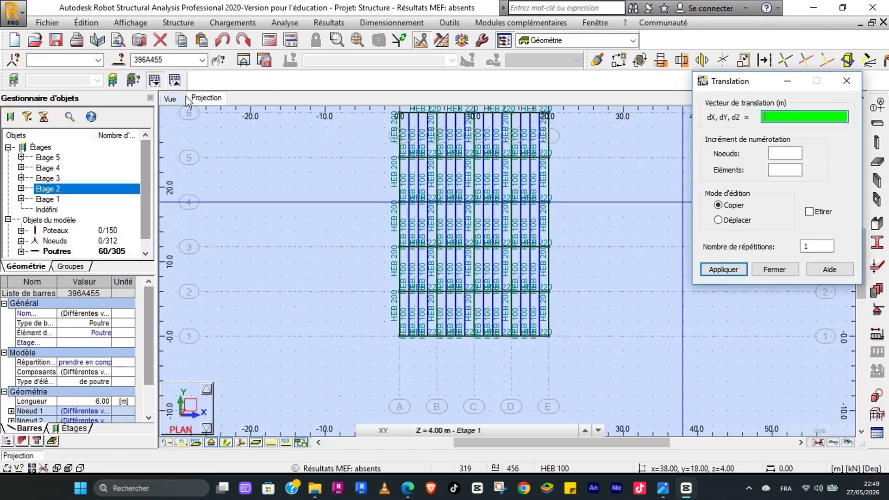
{"action": "left_click", "coordinate": [179, 98]}
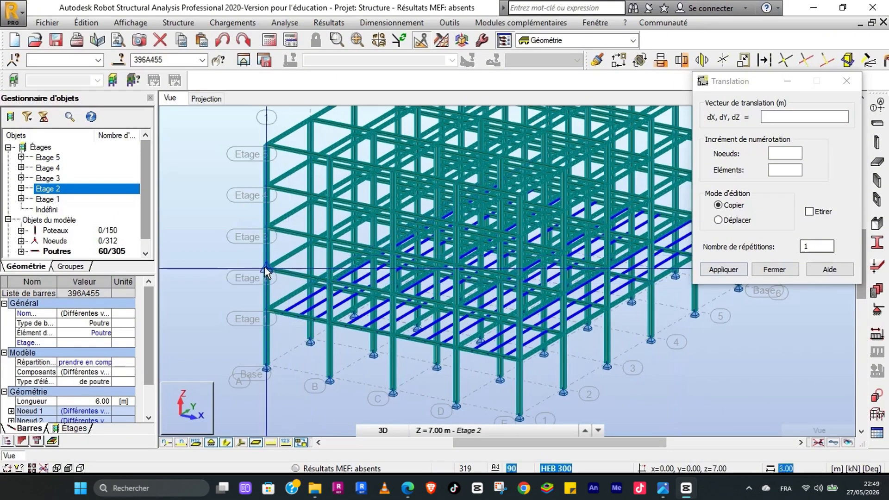
{"action": "left_click", "coordinate": [817, 244]}
{"action": "type", "text": "4"}
{"action": "key", "text": "shift+Tab"}
{"action": "key", "text": "shift+Tab"}
{"action": "key", "text": "shift+Tab"}
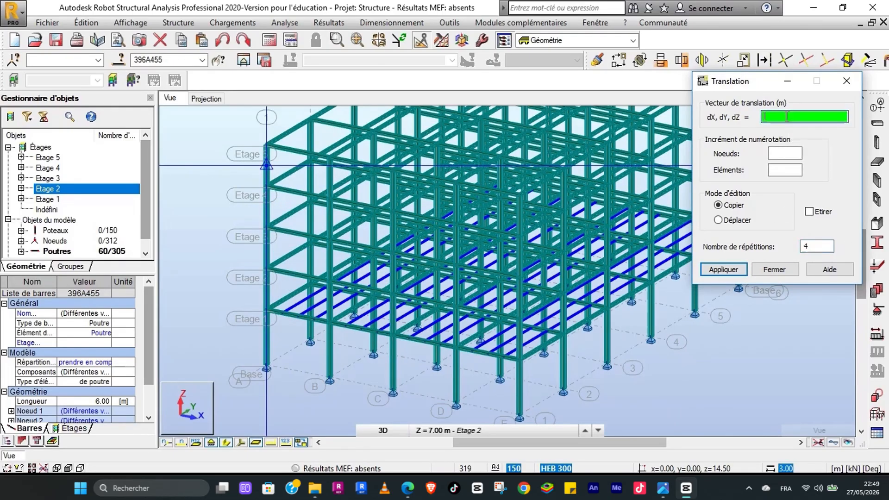
{"action": "left_click", "coordinate": [270, 310]}
{"action": "left_click", "coordinate": [271, 269]}
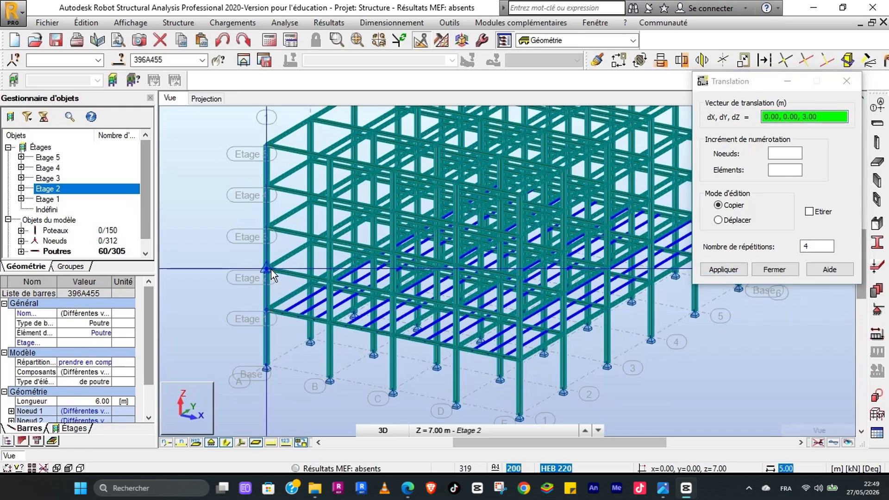
{"action": "key", "text": "Return"}
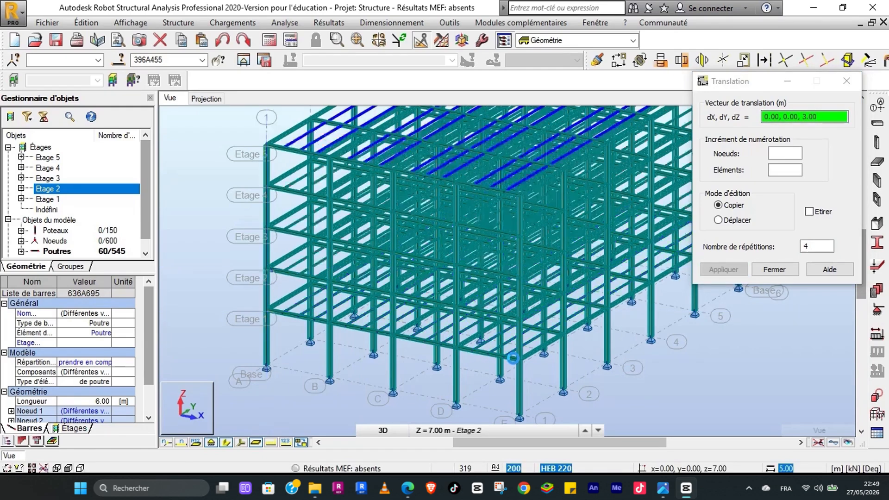
{"action": "left_click", "coordinate": [779, 269]}
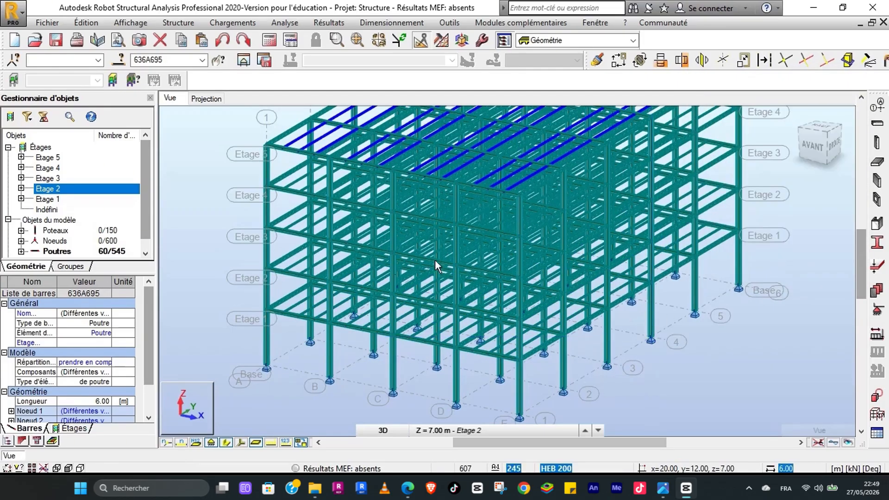
Step: Select all bars with section HEB 100, isolate them in the 3D view, and orient the view to the front
{"action": "scroll", "coordinate": [398, 348], "scroll_direction": "down", "scroll_amount": 1}
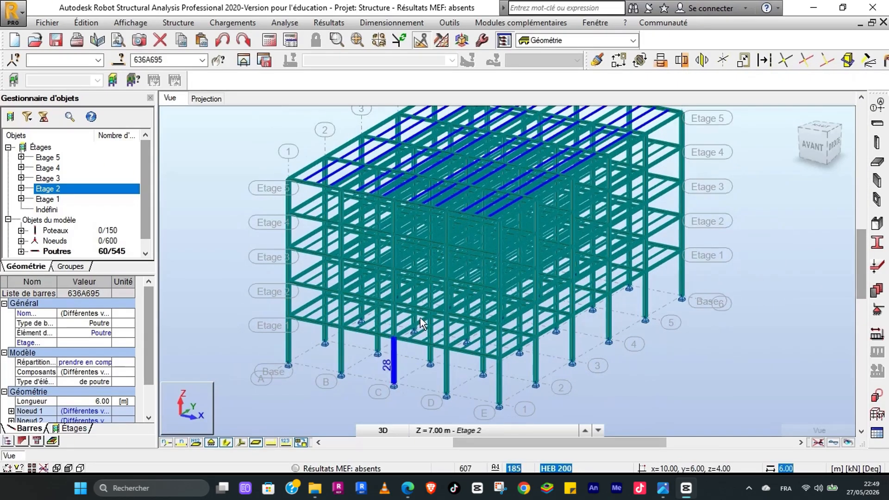
{"action": "scroll", "coordinate": [519, 289], "scroll_direction": "down", "scroll_amount": 1}
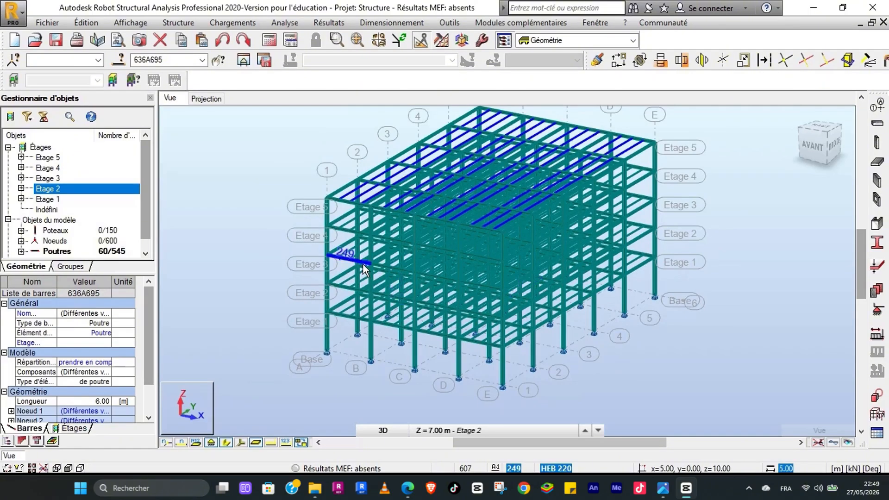
{"action": "left_click", "coordinate": [237, 197]}
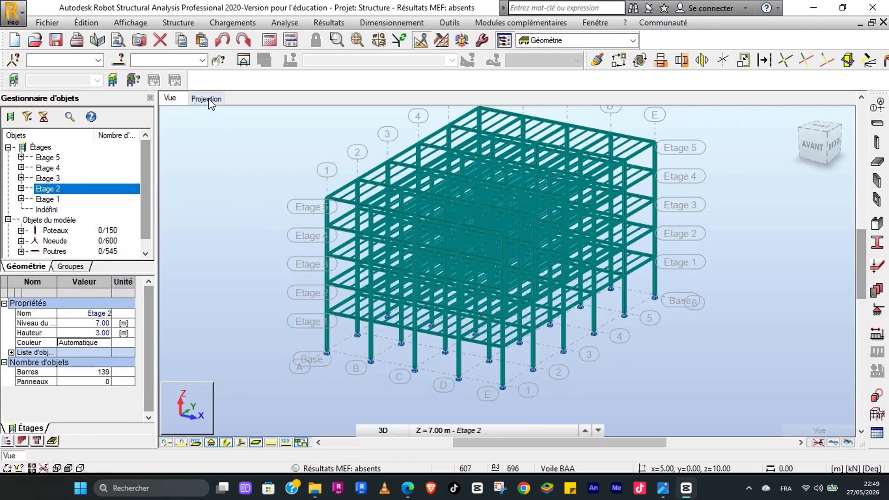
{"action": "left_click", "coordinate": [133, 81]}
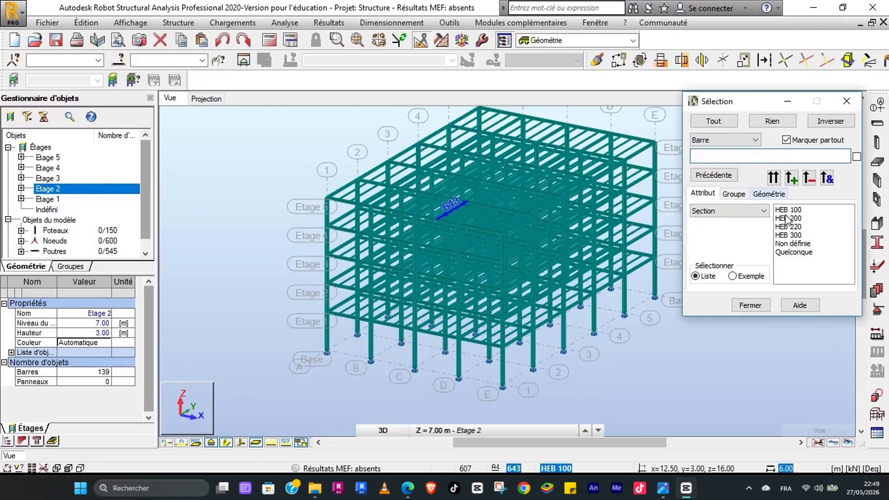
{"action": "left_click", "coordinate": [788, 210]}
{"action": "left_click", "coordinate": [773, 179]}
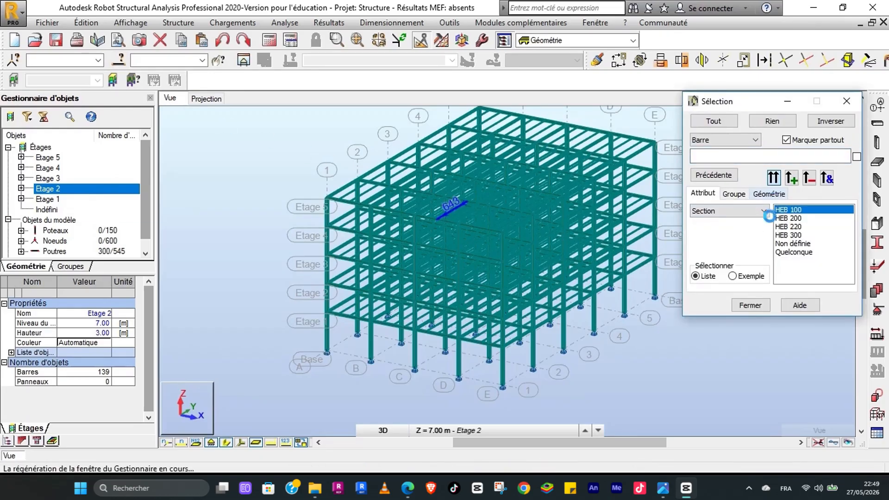
{"action": "left_click", "coordinate": [750, 305]}
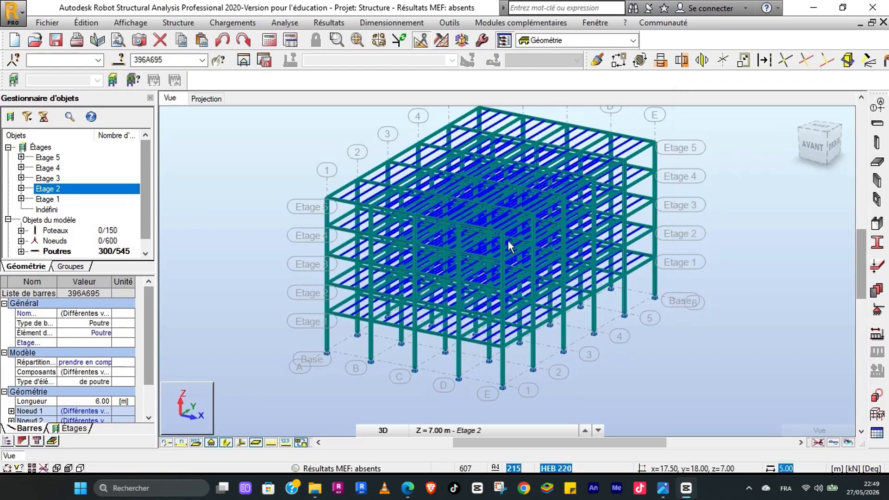
{"action": "left_click", "coordinate": [245, 61]}
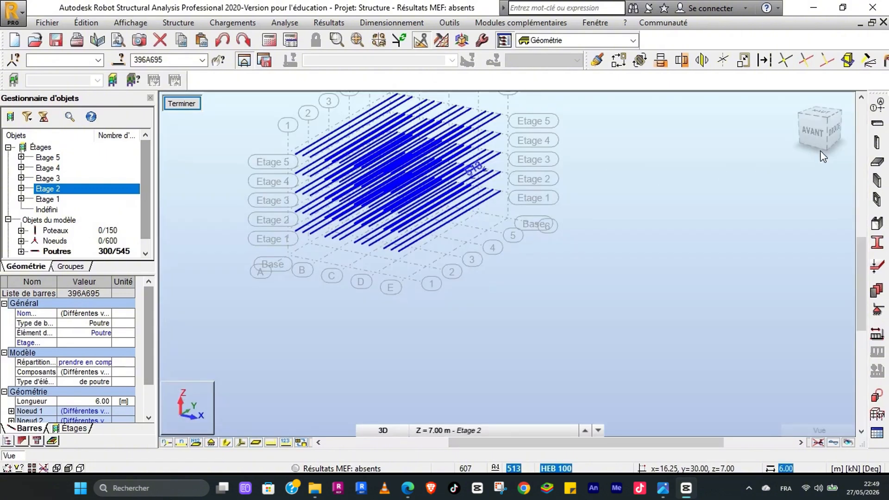
{"action": "left_click", "coordinate": [811, 132]}
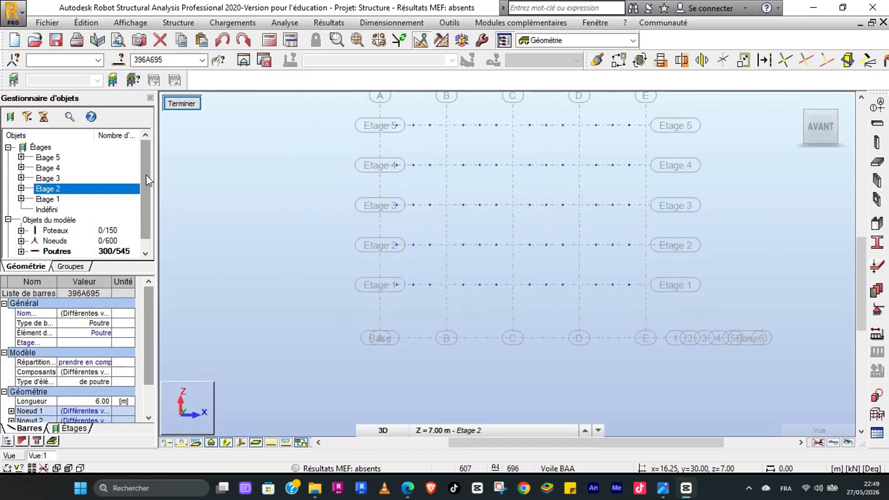
Step: Create a bar group from the Etage 1 secondary beams and name it 1 poutres secondaires
{"action": "scroll", "coordinate": [145, 174], "scroll_direction": "down", "scroll_amount": 1}
{"action": "left_click", "coordinate": [69, 267]}
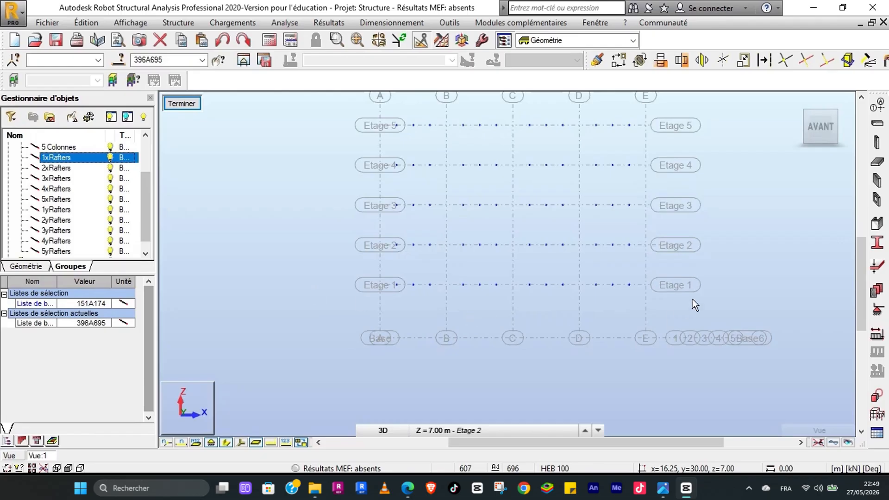
{"action": "left_click_drag", "start_coordinate": [673, 304], "coordinate": [343, 270]}
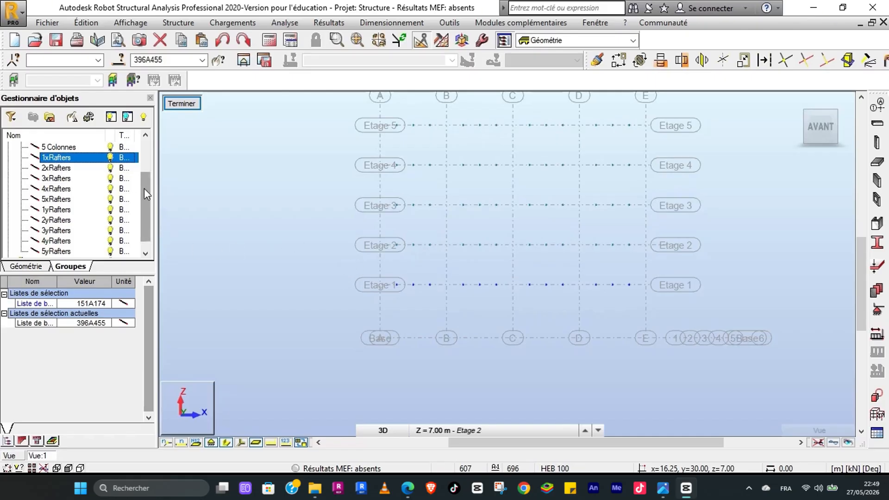
{"action": "scroll", "coordinate": [146, 185], "scroll_direction": "up", "scroll_amount": 2}
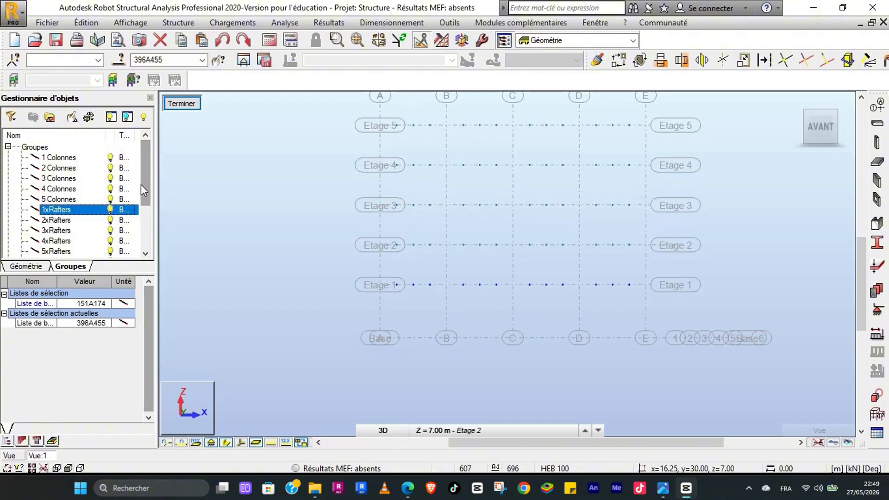
{"action": "scroll", "coordinate": [143, 170], "scroll_direction": "down", "scroll_amount": 3}
{"action": "left_click", "coordinate": [59, 241]}
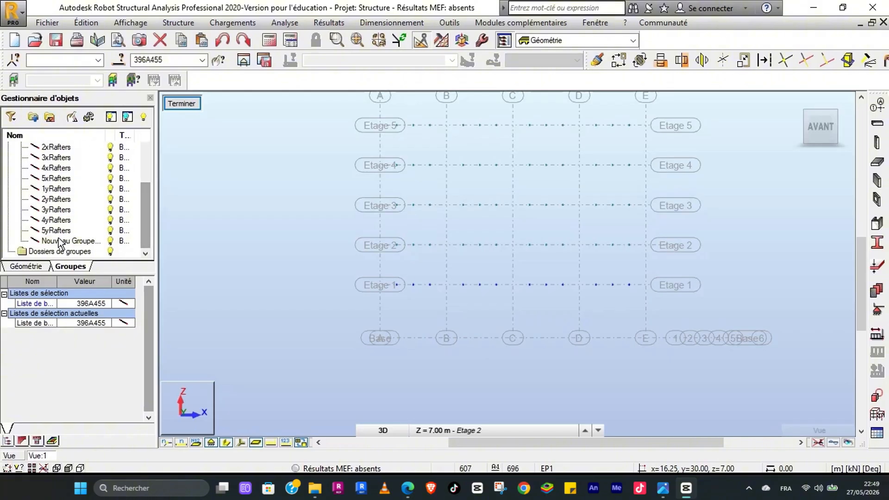
{"action": "right_click", "coordinate": [58, 240]}
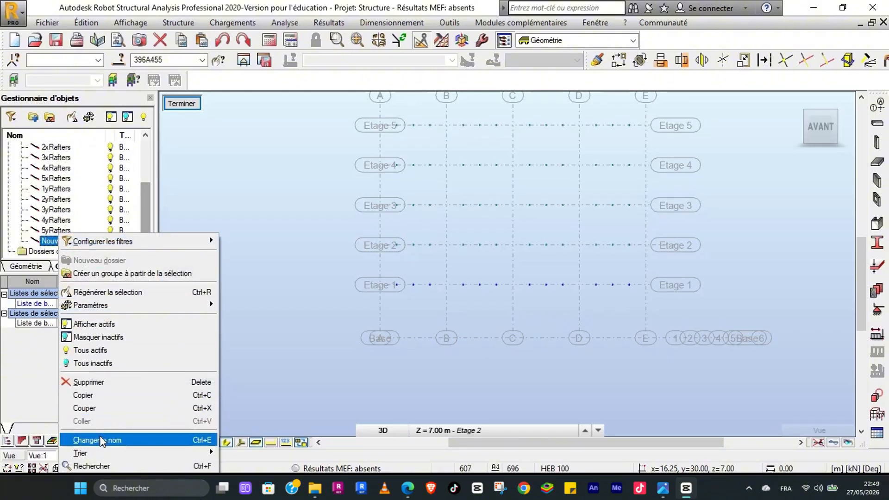
{"action": "left_click", "coordinate": [113, 440]}
{"action": "type", "text": "1"}
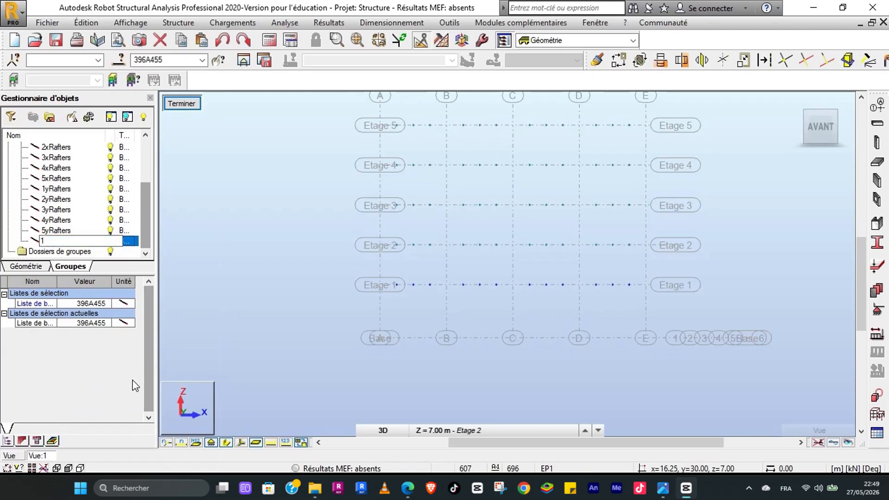
{"action": "type", "text": " poutres secondaires"}
{"action": "key", "text": "Return"}
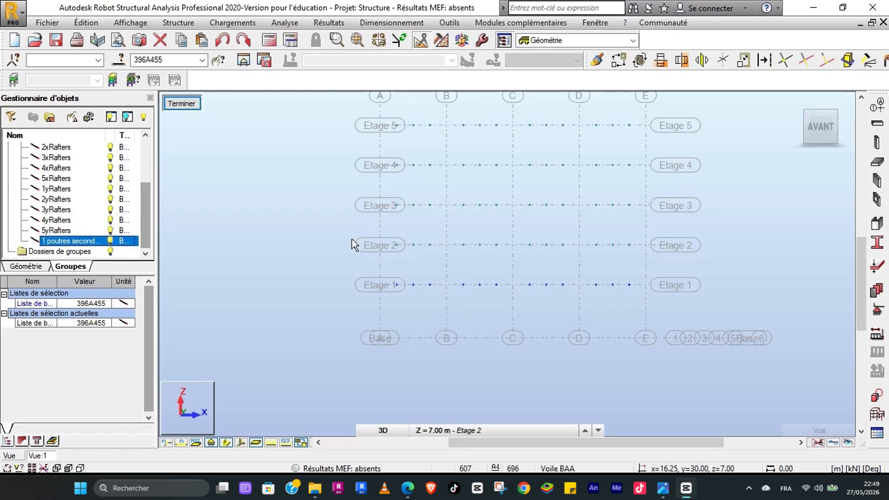
Step: Create a bar group from the Etage 2 secondary beams and name it 2 poutres secondaires
{"action": "left_click_drag", "start_coordinate": [355, 229], "coordinate": [673, 254]}
{"action": "left_click", "coordinate": [49, 118]}
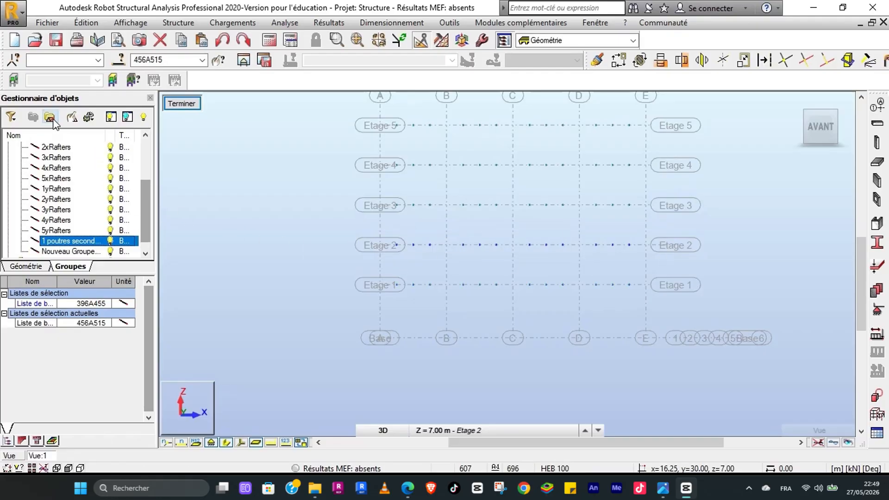
{"action": "left_click", "coordinate": [60, 250]}
{"action": "right_click", "coordinate": [61, 248]}
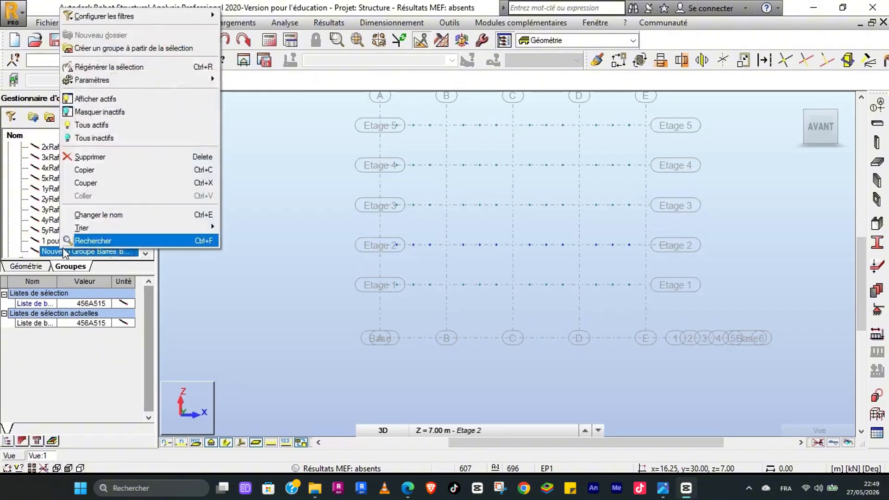
{"action": "left_click", "coordinate": [103, 213]}
{"action": "type", "text": "2"}
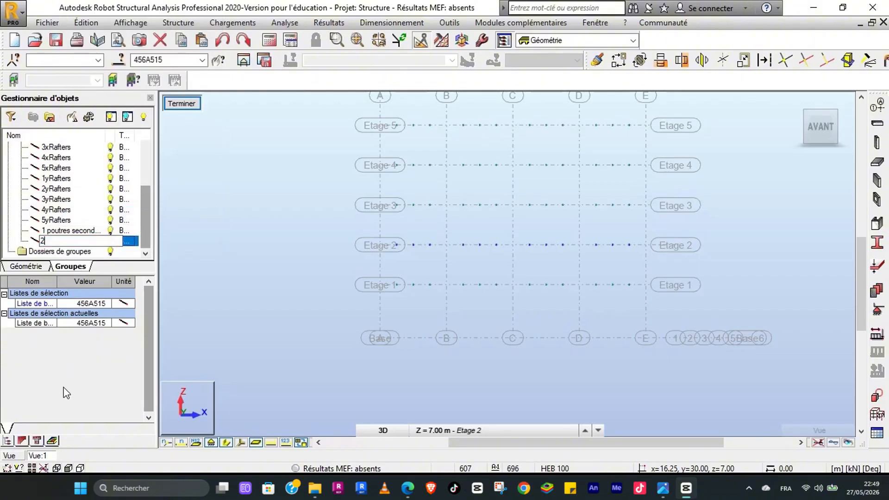
{"action": "type", "text": " poutres secondaires"}
{"action": "key", "text": "Return"}
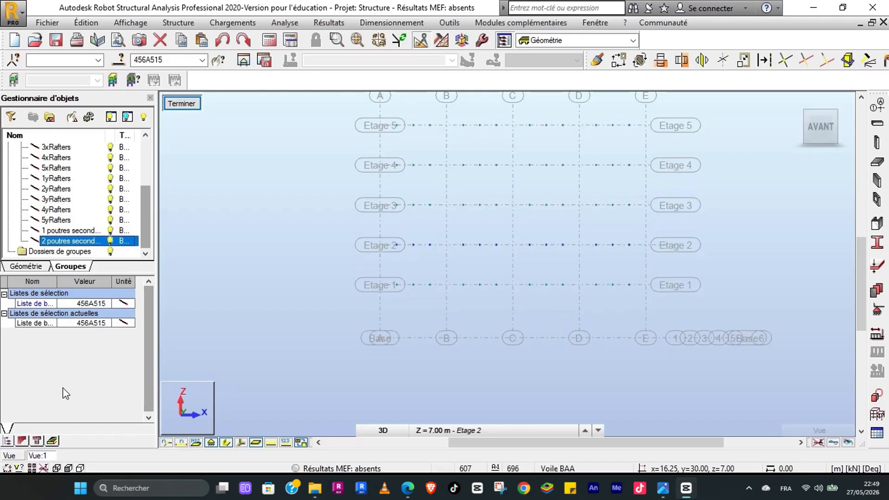
Step: Create a bar group from the Etage 3 secondary beams and name it 3 poutres secondaires
{"action": "left_click_drag", "start_coordinate": [334, 190], "coordinate": [679, 219]}
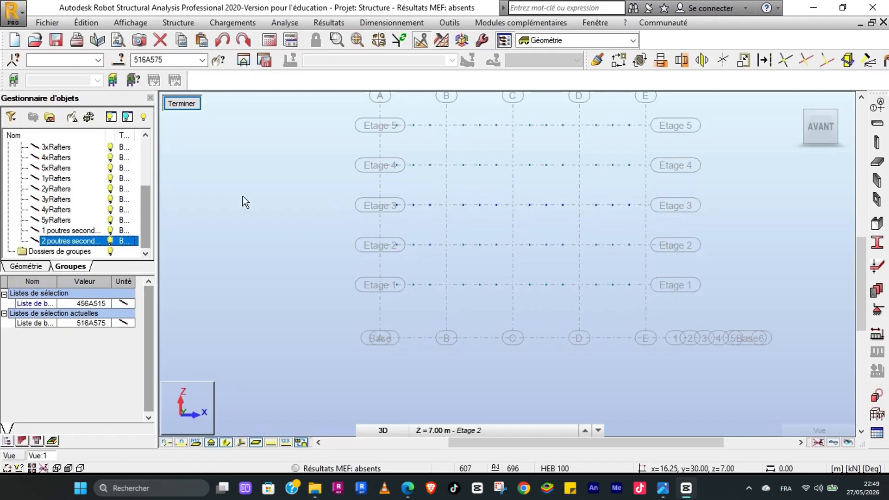
{"action": "left_click", "coordinate": [49, 117]}
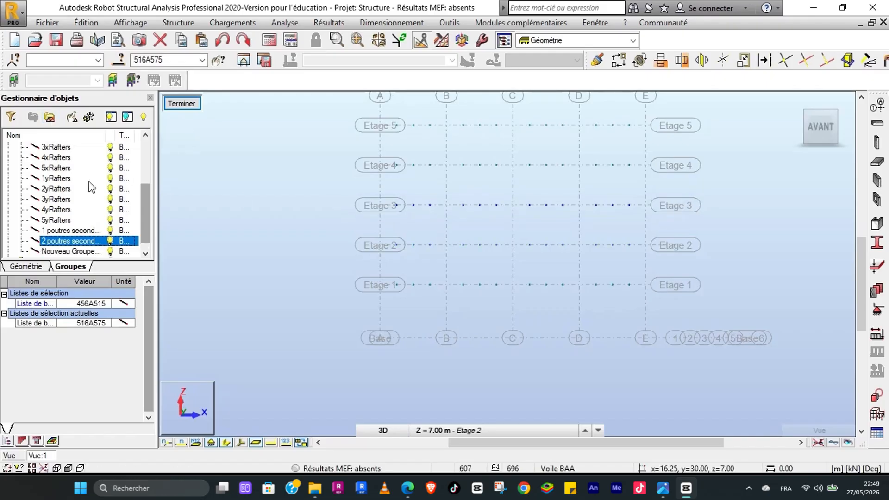
{"action": "right_click", "coordinate": [71, 250]}
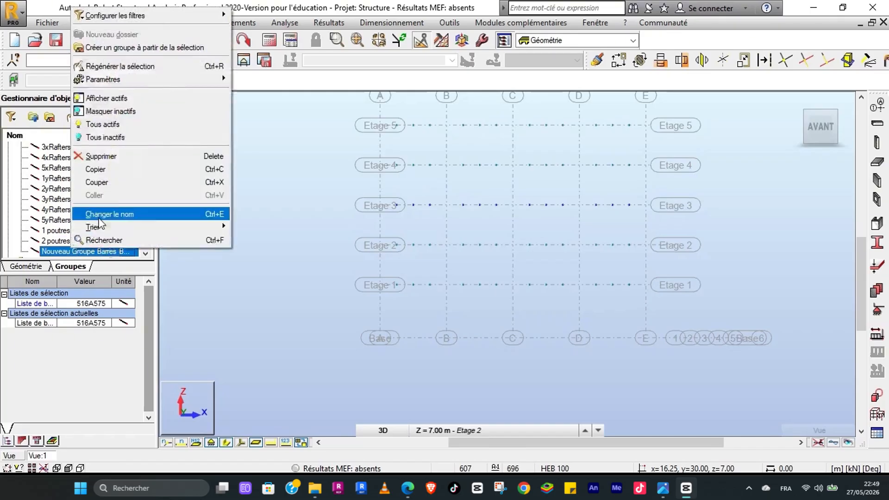
{"action": "left_click", "coordinate": [99, 218]}
{"action": "type", "text": "3"}
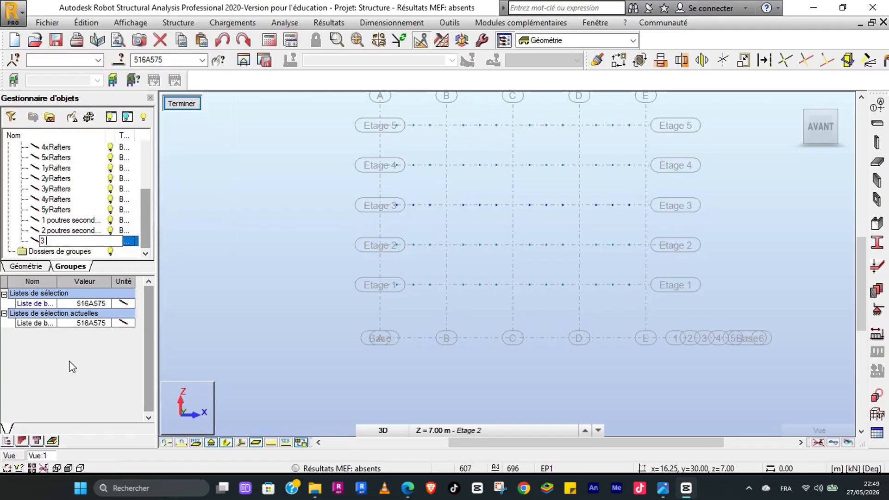
{"action": "type", "text": " poutres secondaires"}
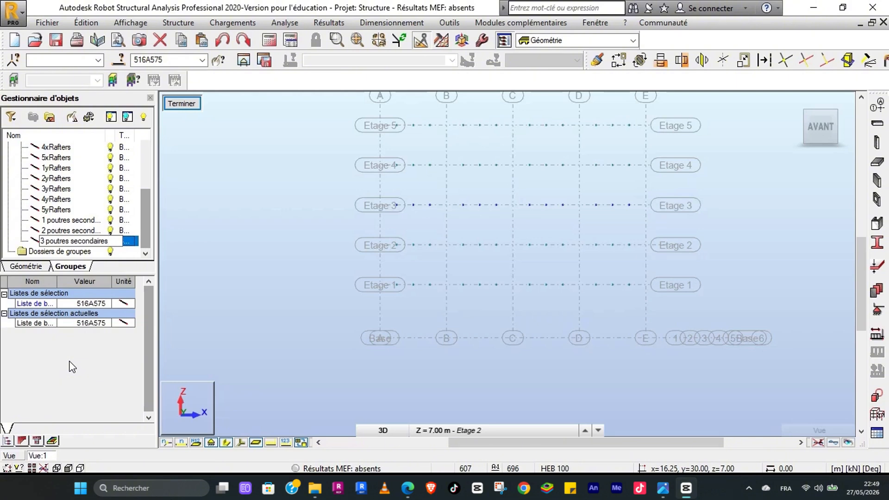
{"action": "key", "text": "Return"}
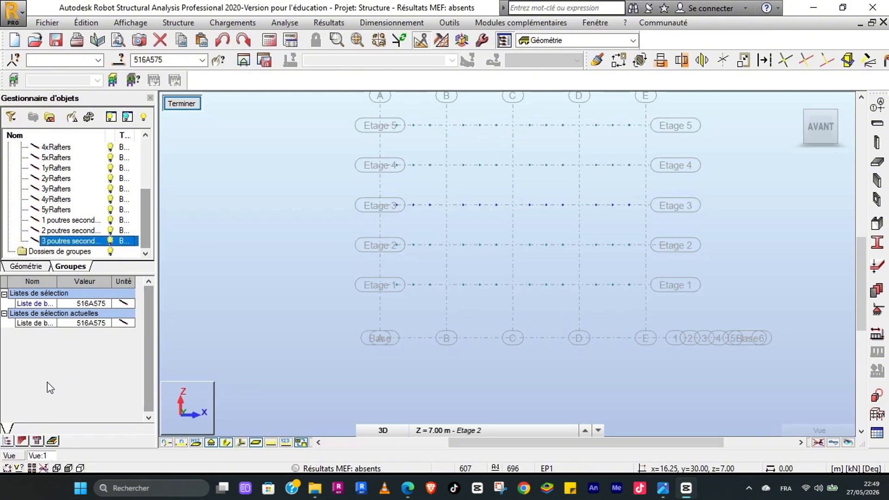
Step: Create a bar group from the Etage 4 secondary beams and name it 4 poutres secondaires
{"action": "left_click_drag", "start_coordinate": [358, 149], "coordinate": [676, 182]}
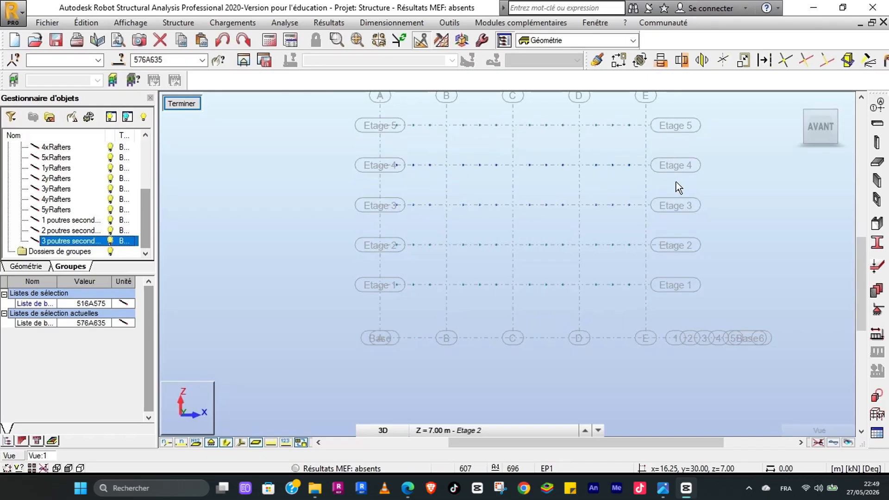
{"action": "left_click", "coordinate": [50, 117]}
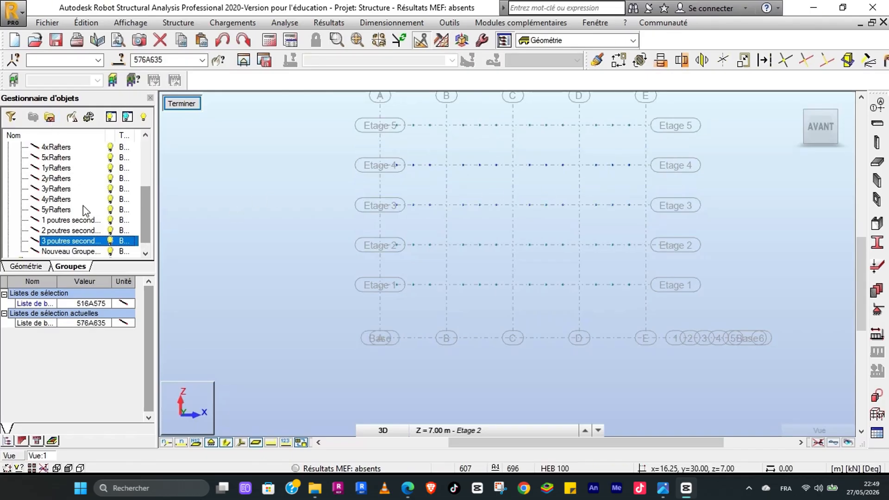
{"action": "right_click", "coordinate": [63, 254]}
{"action": "left_click", "coordinate": [132, 216]}
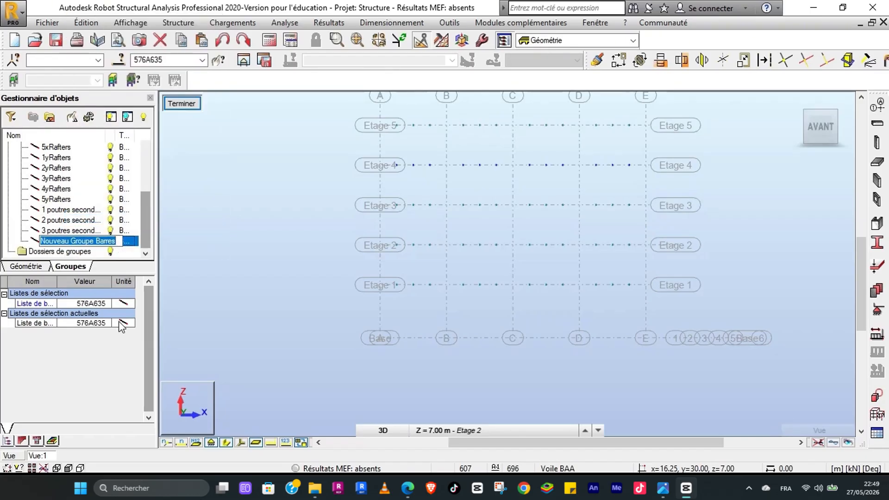
{"action": "type", "text": "4 poutres seco"}
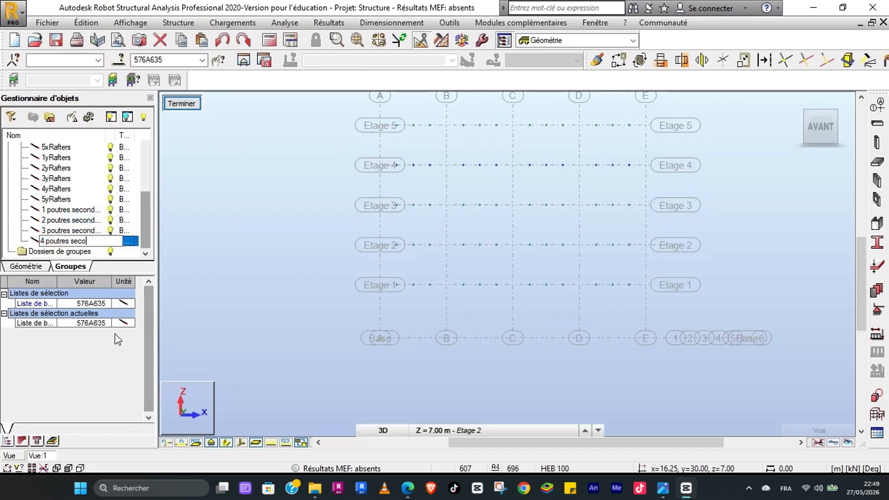
{"action": "type", "text": "ndaires"}
{"action": "key", "text": "Return"}
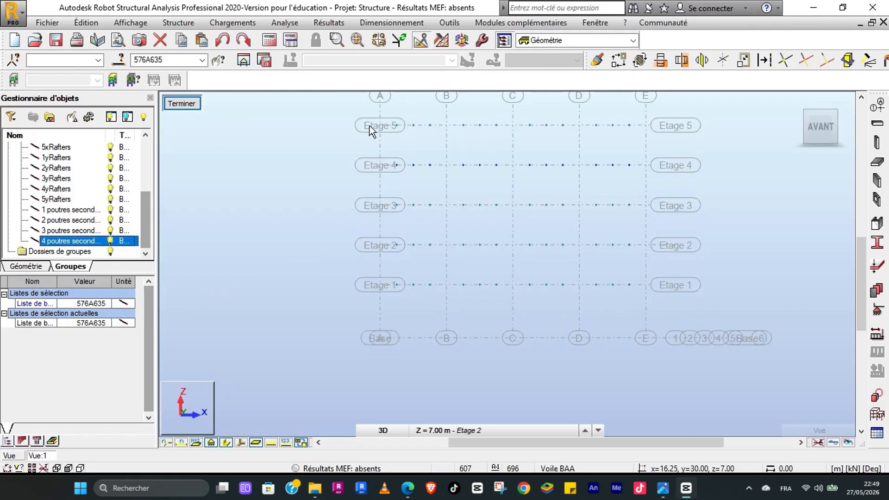
Step: Create a bar group from the Etage 5 secondary beams and name it 5 poutres secondaires
{"action": "left_click_drag", "start_coordinate": [355, 113], "coordinate": [687, 147]}
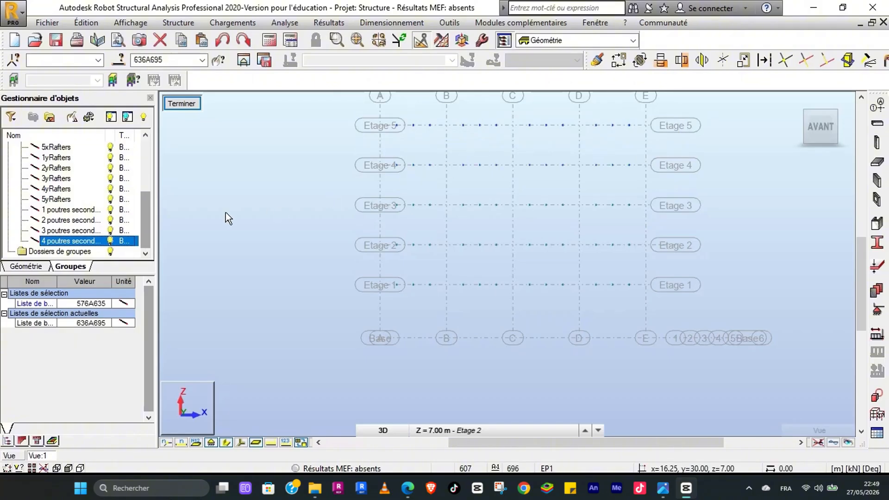
{"action": "left_click", "coordinate": [50, 116]}
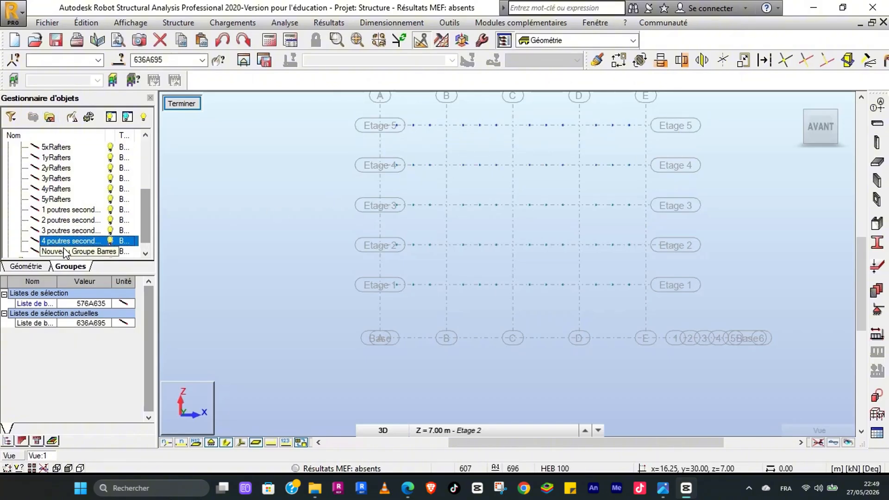
{"action": "left_click", "coordinate": [65, 251]}
{"action": "right_click", "coordinate": [65, 251]}
{"action": "left_click", "coordinate": [99, 214]}
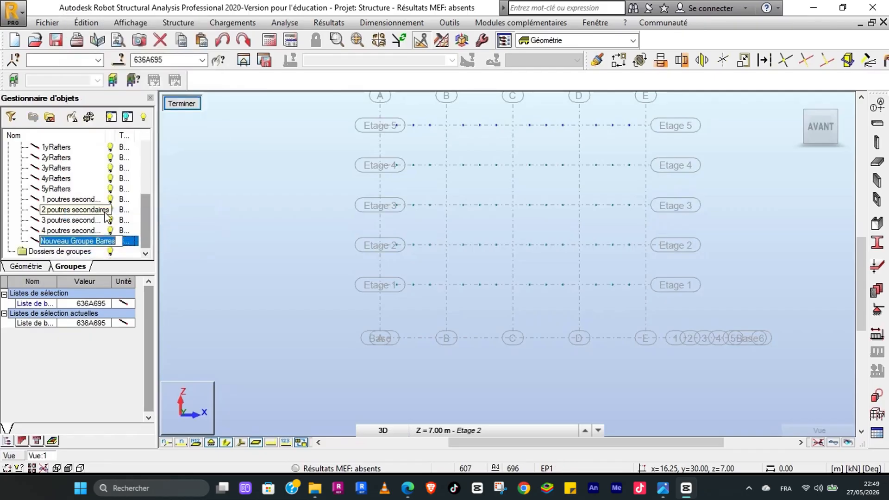
{"action": "type", "text": "5 poutres"}
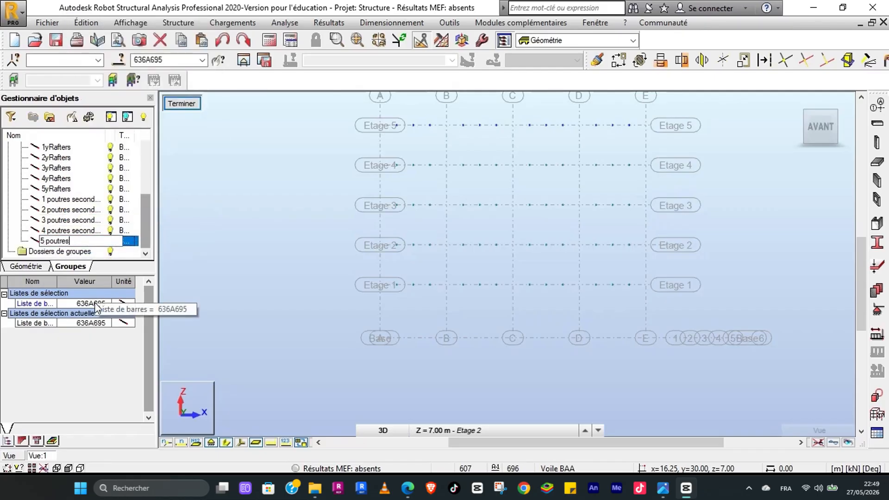
{"action": "type", "text": " second..."}
{"action": "key", "text": "Return"}
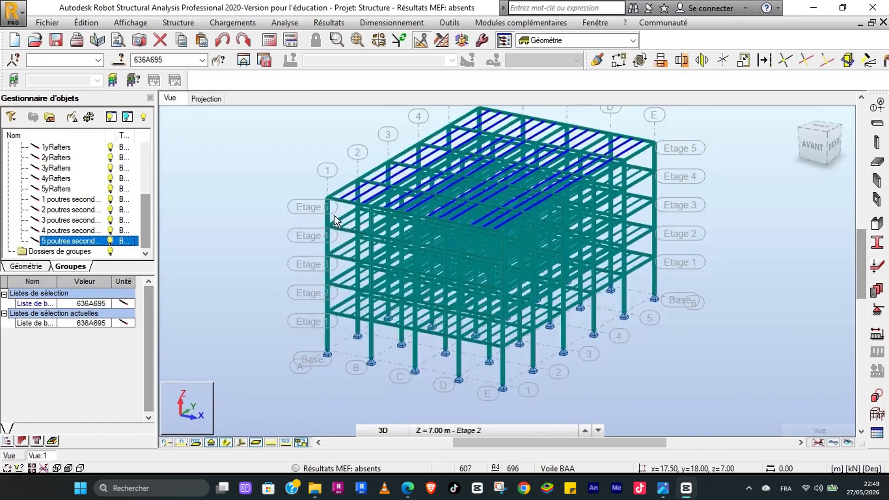
Step: Check the 3 poutres secondaires and 2 poutres secondaires groups by selecting each one's bars in the 3D model
{"action": "left_click", "coordinate": [74, 220]}
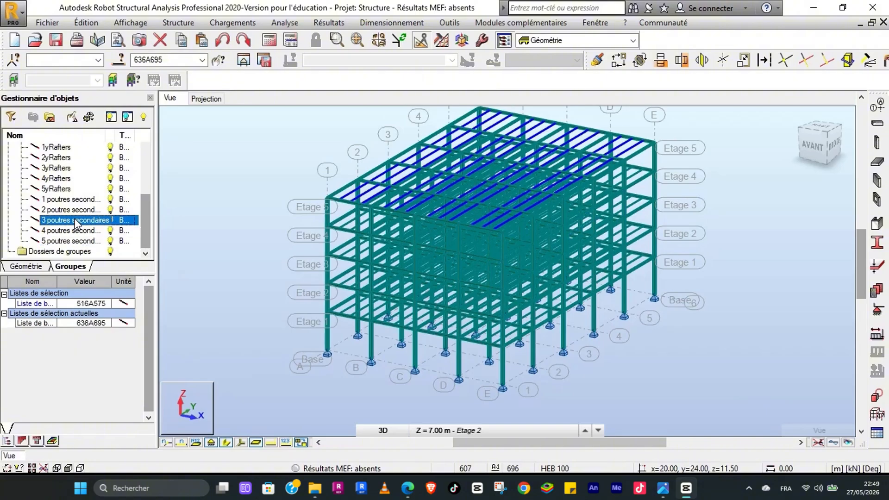
{"action": "right_click", "coordinate": [75, 220]}
{"action": "left_click", "coordinate": [114, 275]}
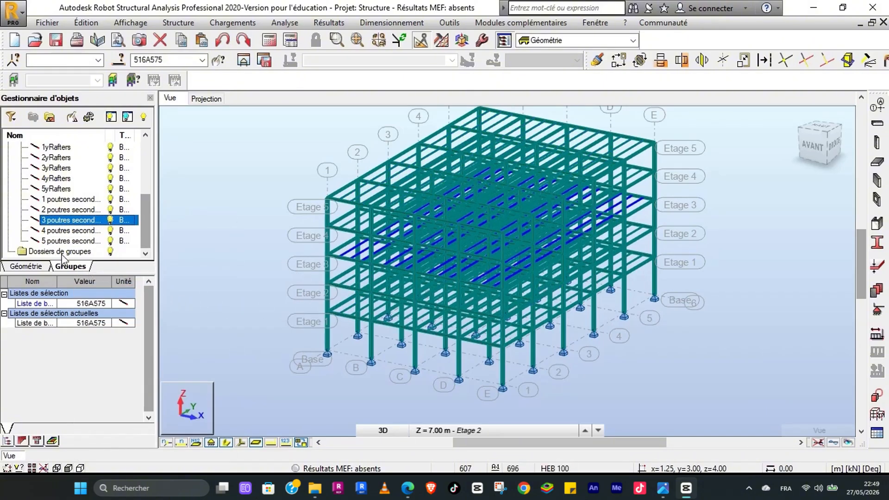
{"action": "left_click", "coordinate": [69, 210]}
{"action": "right_click", "coordinate": [69, 211]}
{"action": "left_click", "coordinate": [123, 271]}
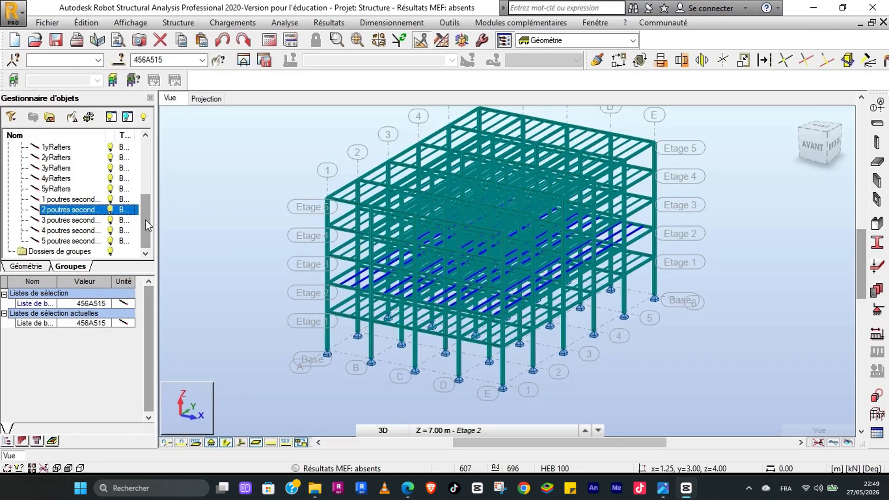
Step: Sort the list of groups by name and review the reordered list
{"action": "left_click_drag", "start_coordinate": [145, 219], "coordinate": [151, 159]}
{"action": "left_click", "coordinate": [31, 148]}
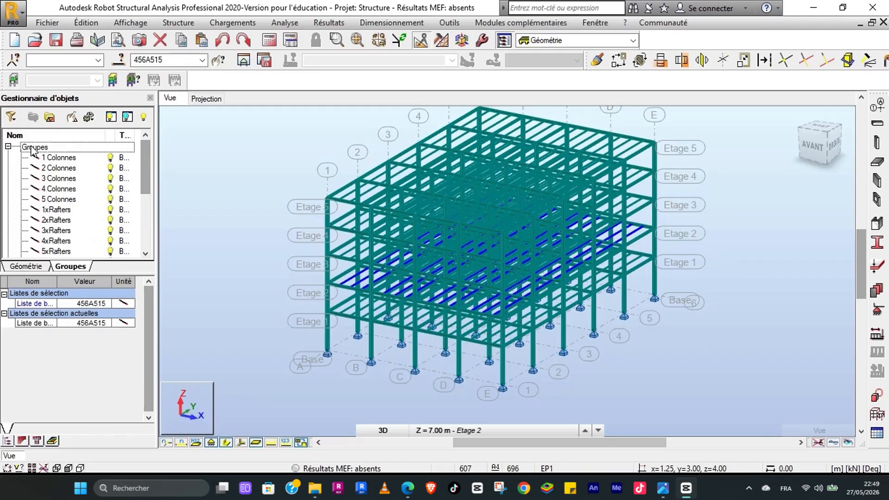
{"action": "right_click", "coordinate": [31, 147]}
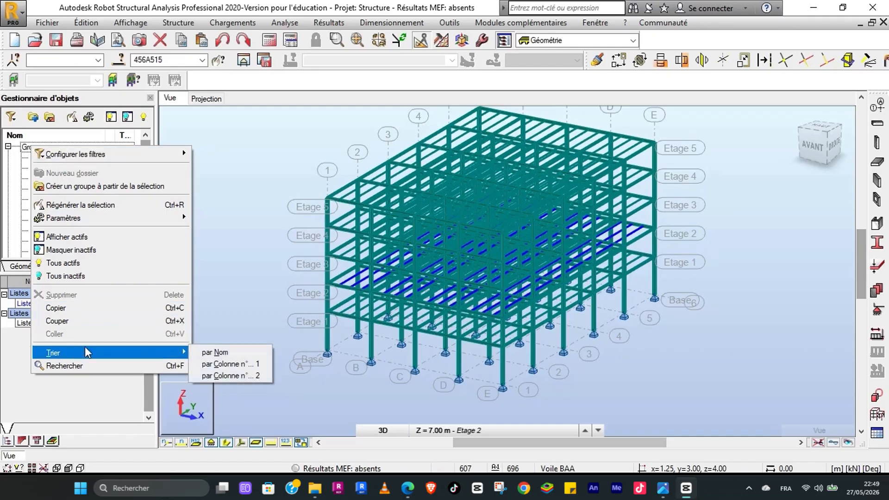
{"action": "mouse_move", "coordinate": [108, 354]}
{"action": "left_click", "coordinate": [206, 353]}
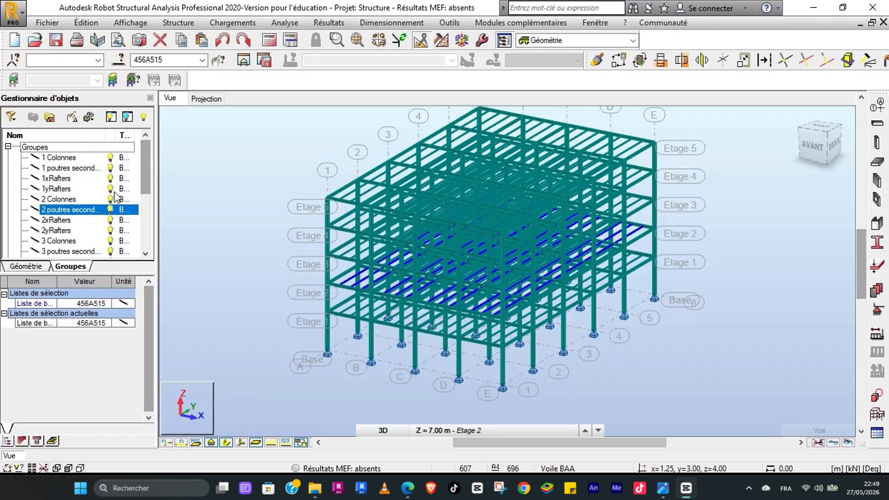
{"action": "mouse_move", "coordinate": [146, 152]}
{"action": "left_mouse_down"}
{"action": "mouse_move", "coordinate": [138, 212]}
{"action": "mouse_move", "coordinate": [146, 162]}
{"action": "left_mouse_up"}
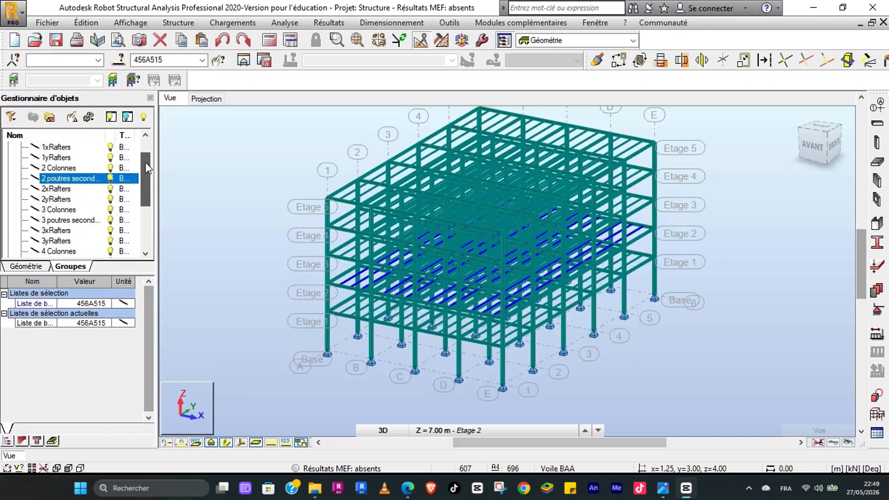